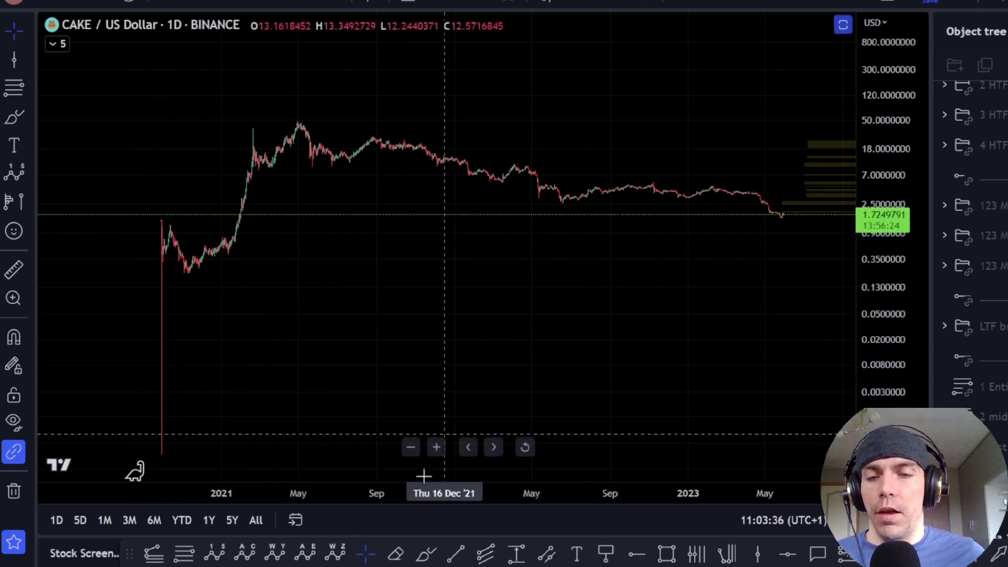
# Highlight the late-2020 price base and the rally to the 2021 peak with temporary brush strokes, removing each one
pyautogui.click(428, 554)
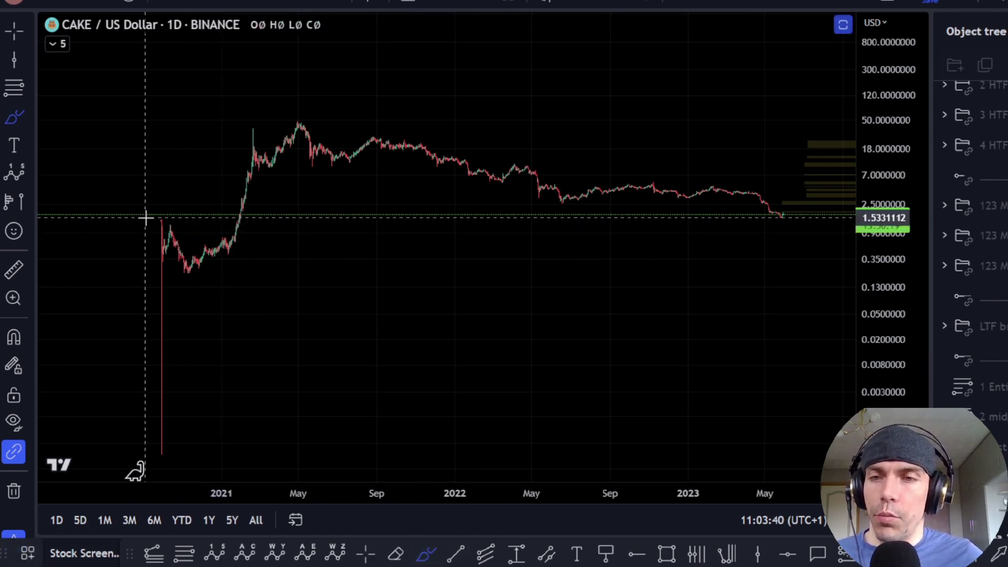
pyautogui.moveTo(155, 219)
pyautogui.mouseDown()
pyautogui.moveTo(300, 232)
pyautogui.moveTo(231, 268)
pyautogui.moveTo(182, 268)
pyautogui.moveTo(156, 220)
pyautogui.mouseUp()
pyautogui.press('Delete')
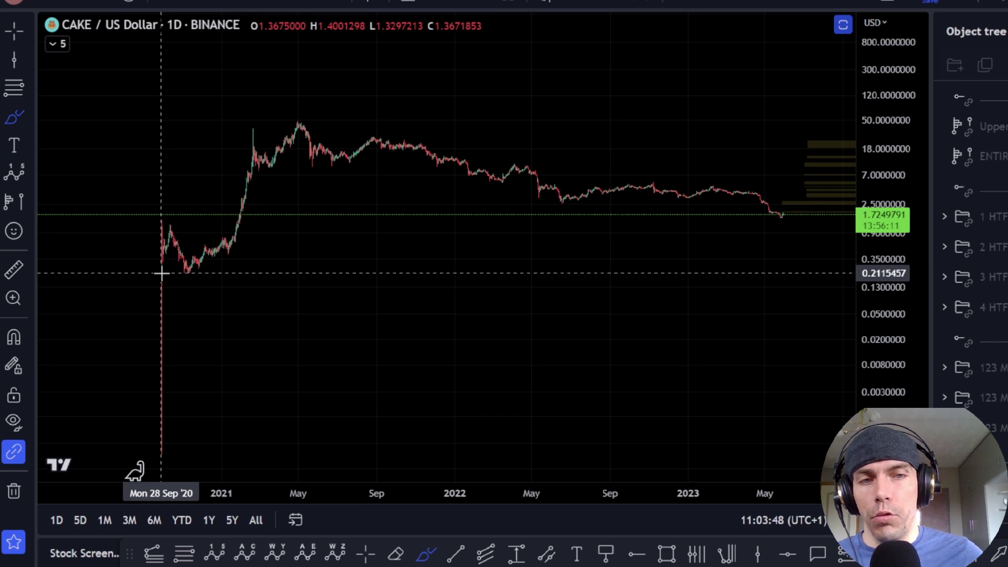
pyautogui.scroll(-1, 374, 241)
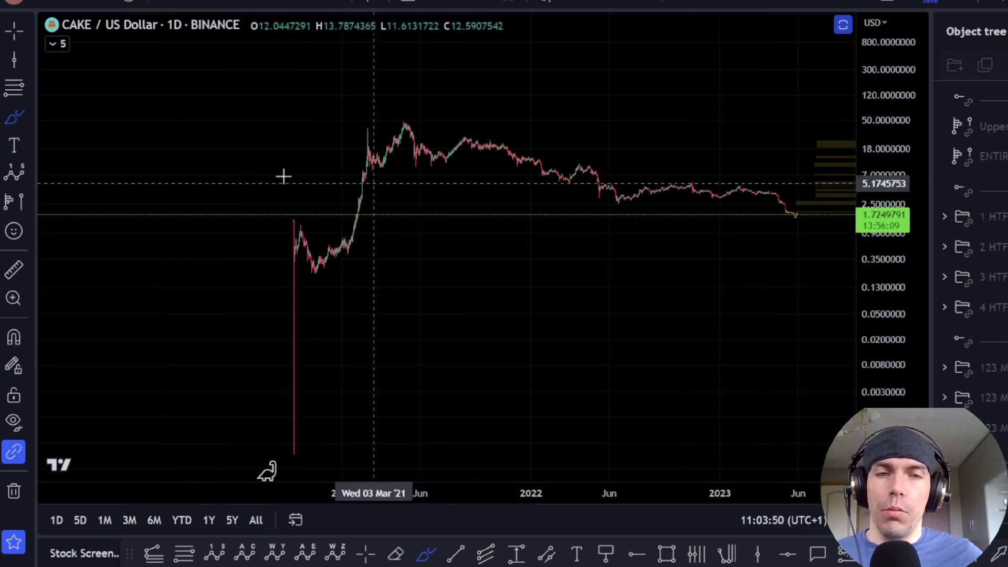
pyautogui.moveTo(333, 228)
pyautogui.mouseDown()
pyautogui.moveTo(275, 206)
pyautogui.moveTo(256, 212)
pyautogui.moveTo(361, 226)
pyautogui.mouseUp()
pyautogui.hotkey('ctrl', 'z')
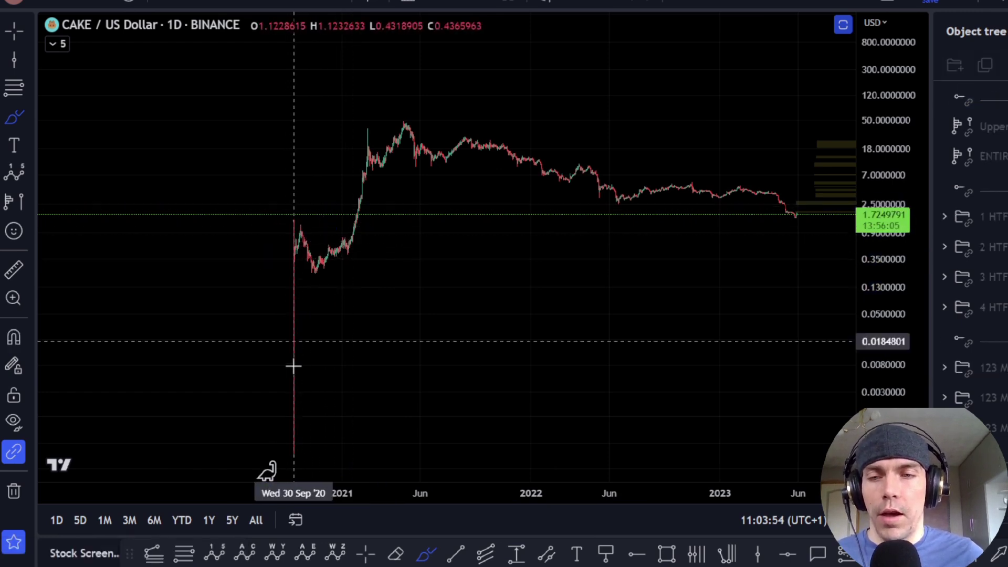
pyautogui.moveTo(292, 226)
pyautogui.mouseDown()
pyautogui.moveTo(348, 281)
pyautogui.moveTo(405, 131)
pyautogui.mouseUp()
pyautogui.hotkey('ctrl', 'z')
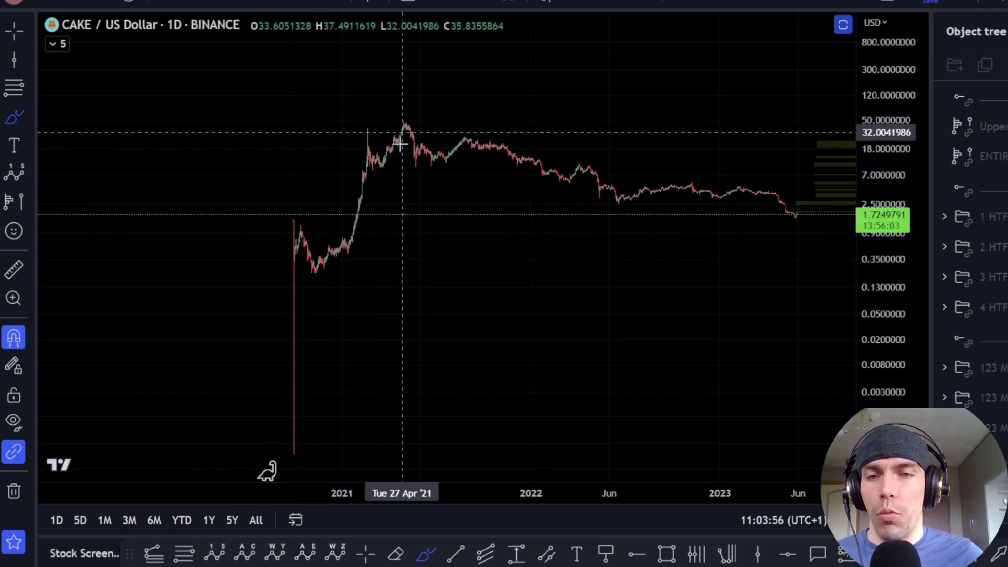
pyautogui.moveTo(391, 235); pyautogui.dragTo(292, 218)
pyautogui.hotkey('ctrl', 'z')
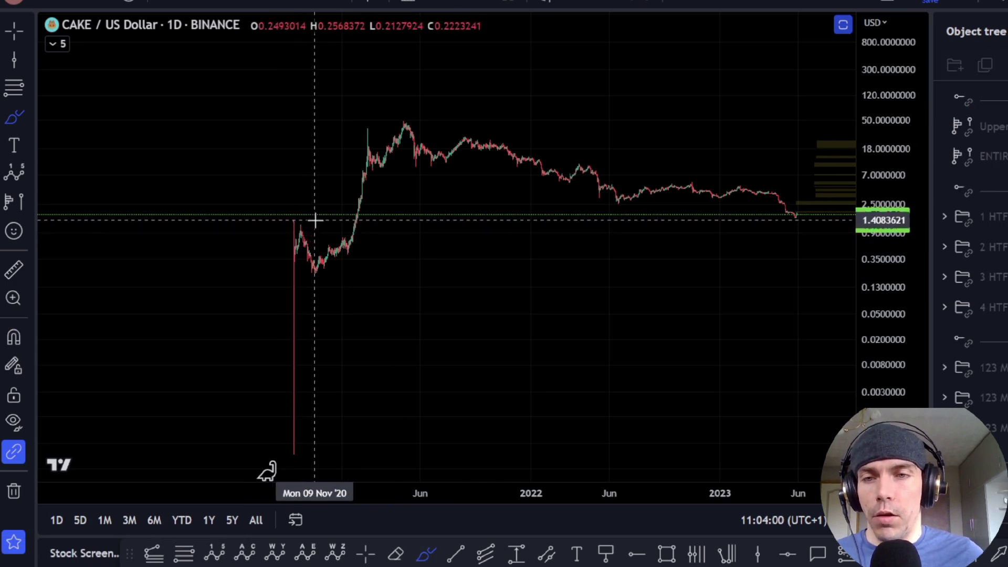
pyautogui.moveTo(283, 237)
pyautogui.mouseDown()
pyautogui.moveTo(383, 234)
pyautogui.moveTo(281, 251)
pyautogui.mouseUp()
pyautogui.hotkey('ctrl', 'z')
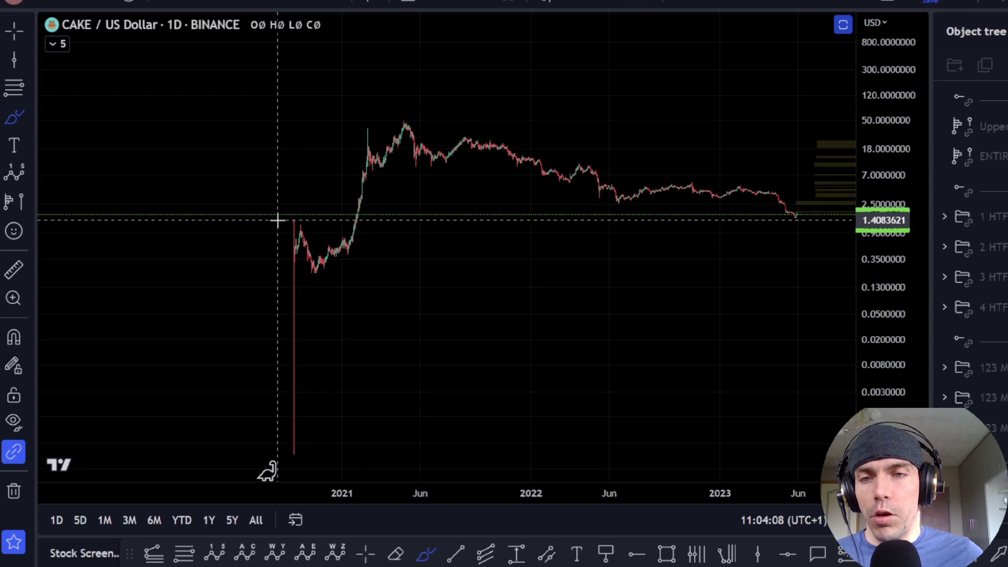
pyautogui.moveTo(286, 217)
pyautogui.mouseDown()
pyautogui.moveTo(329, 216)
pyautogui.moveTo(360, 244)
pyautogui.mouseUp()
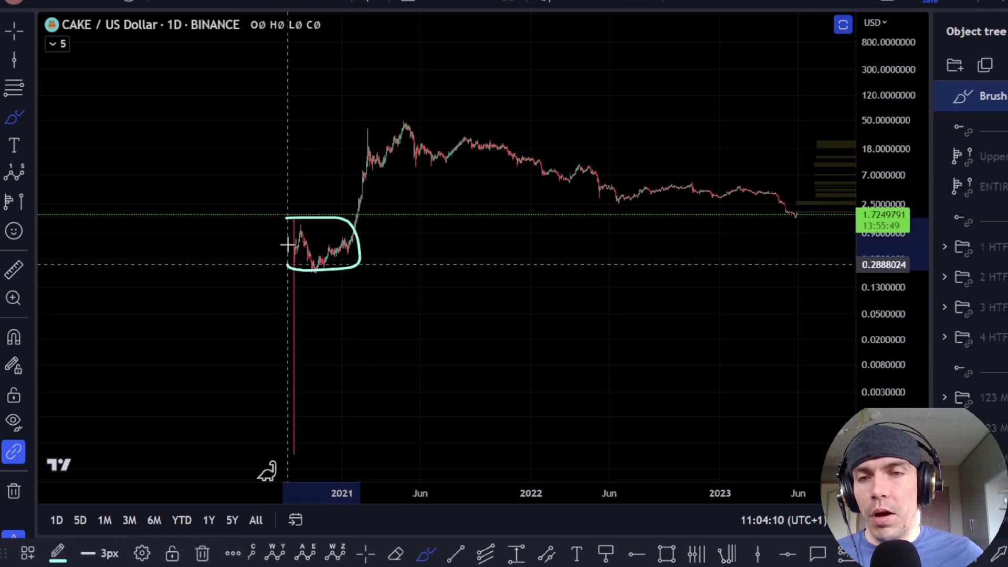
pyautogui.hotkey('ctrl', 'z')
# Sketch temporary brush paths of a dip and rebound from the latest 2023 price, erase them and leave the Brush tool
pyautogui.moveTo(785, 207)
pyautogui.mouseDown()
pyautogui.moveTo(801, 252)
pyautogui.moveTo(842, 92)
pyautogui.mouseUp()
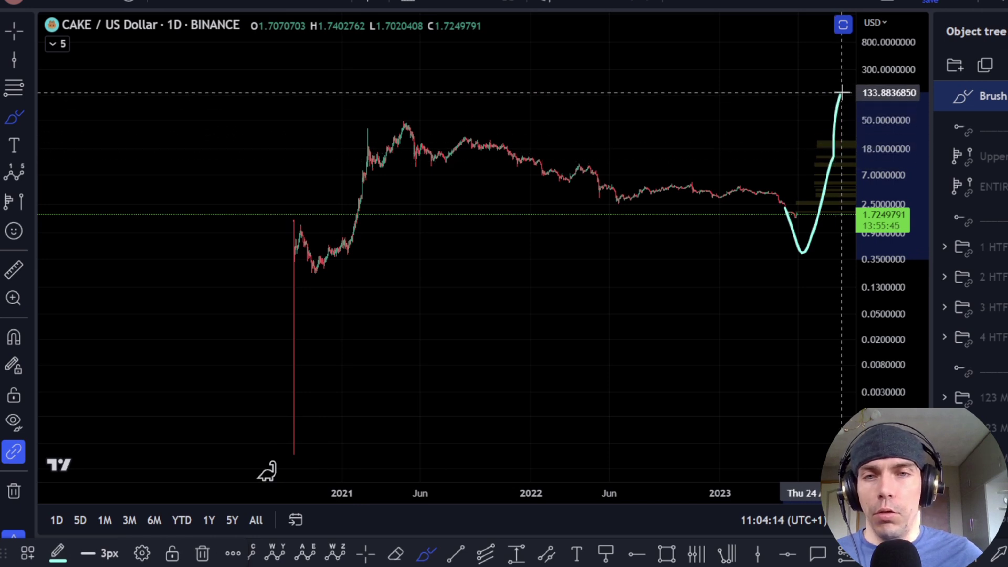
pyautogui.moveTo(387, 124); pyautogui.dragTo(471, 124)
pyautogui.hotkey('ctrl', 'z')
pyautogui.hotkey('ctrl', 'z')
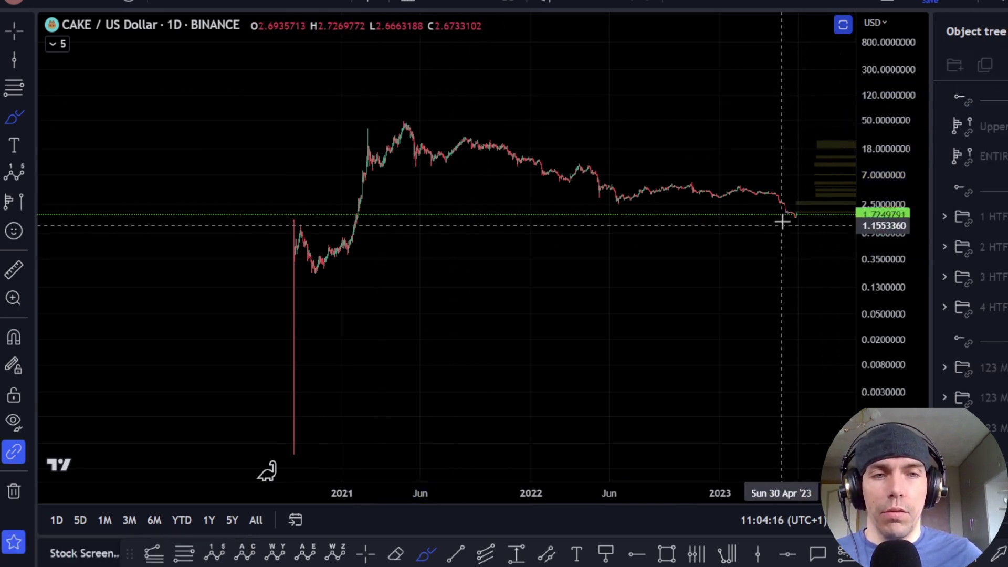
pyautogui.moveTo(803, 229)
pyautogui.mouseDown()
pyautogui.moveTo(824, 163)
pyautogui.moveTo(848, 225)
pyautogui.mouseUp()
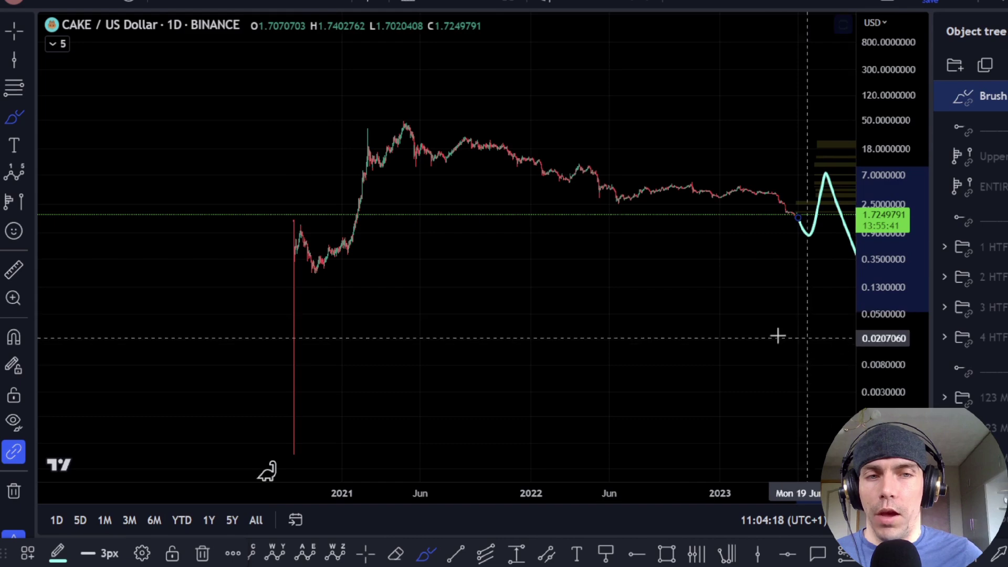
pyautogui.hotkey('ctrl', 'z')
pyautogui.press('Escape')
# Show the 1 HTF drawing group with its A-B wave count on the CAKE chart
pyautogui.moveTo(691, 275); pyautogui.dragTo(534, 267)
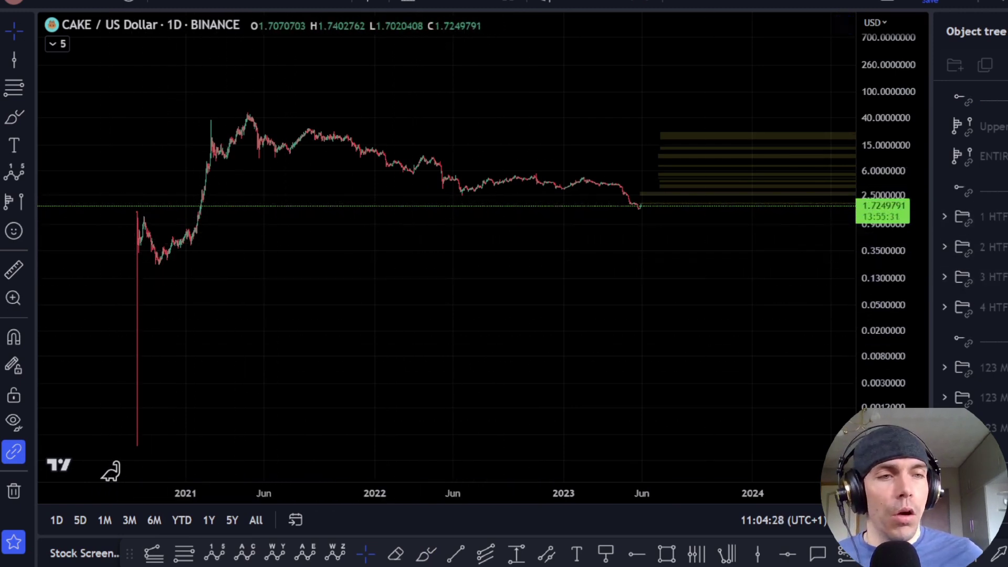
pyautogui.click(1004, 216)
pyautogui.moveTo(364, 273)
pyautogui.mouseDown()
pyautogui.moveTo(372, 296)
pyautogui.moveTo(421, 290)
pyautogui.mouseUp()
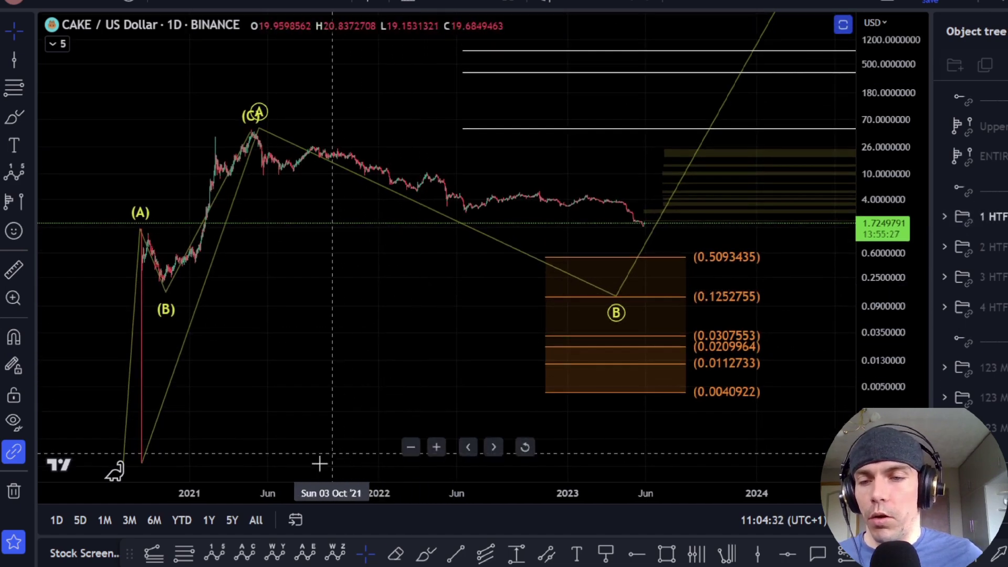
# Mark the 2021 wave A peak and the decline from it with temporary brush strokes, erase them and leave the Brush tool
pyautogui.click(427, 554)
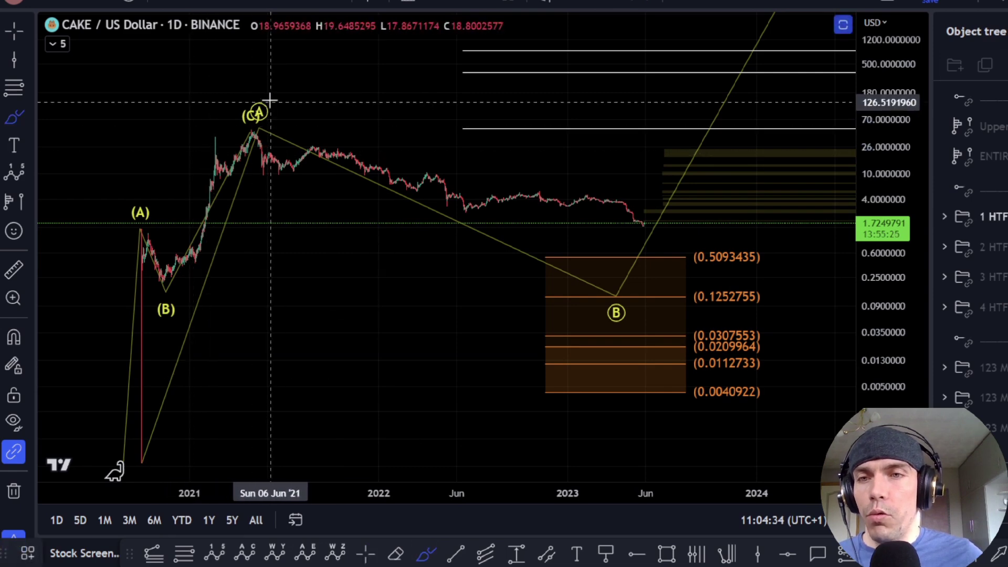
pyautogui.moveTo(268, 101); pyautogui.dragTo(265, 84)
pyautogui.hotkey('ctrl', 'z')
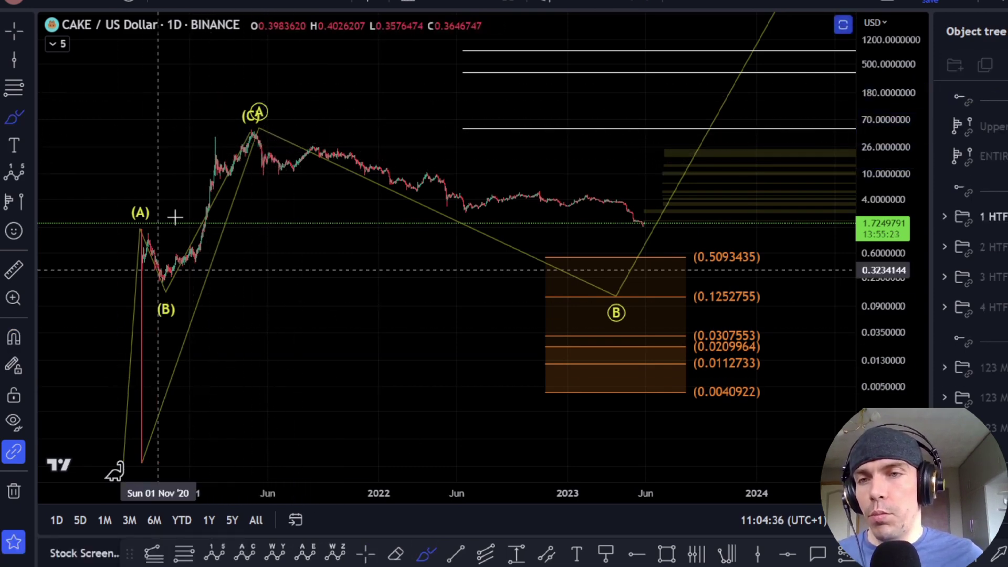
pyautogui.moveTo(223, 94)
pyautogui.mouseDown()
pyautogui.moveTo(209, 119)
pyautogui.moveTo(360, 164)
pyautogui.moveTo(614, 288)
pyautogui.moveTo(615, 203)
pyautogui.mouseUp()
pyautogui.hotkey('ctrl', 'z')
pyautogui.hotkey('ctrl', 'z')
pyautogui.scroll(-2, 620, 294)
pyautogui.press('Escape')
# Hide the 1 HTF drawing group and show the 4 HTF group with its five-wave count
pyautogui.moveTo(484, 291); pyautogui.dragTo(410, 243)
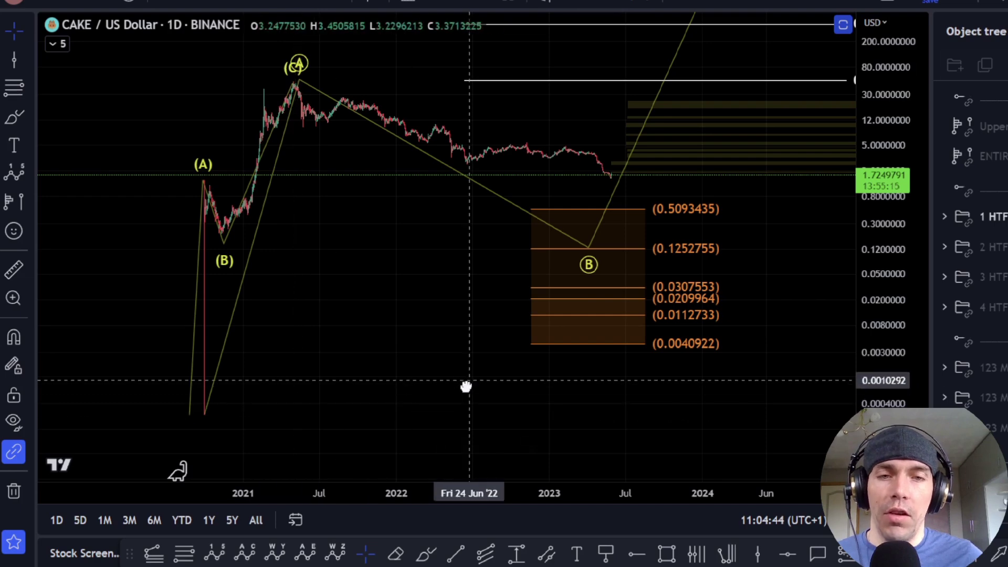
pyautogui.moveTo(468, 382); pyautogui.dragTo(373, 388)
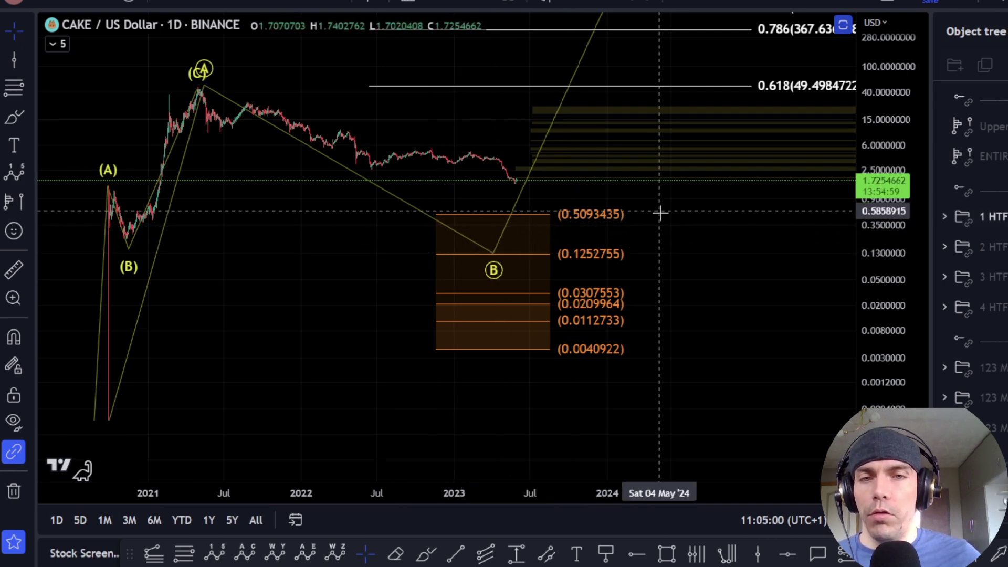
pyautogui.moveTo(663, 238); pyautogui.dragTo(664, 248)
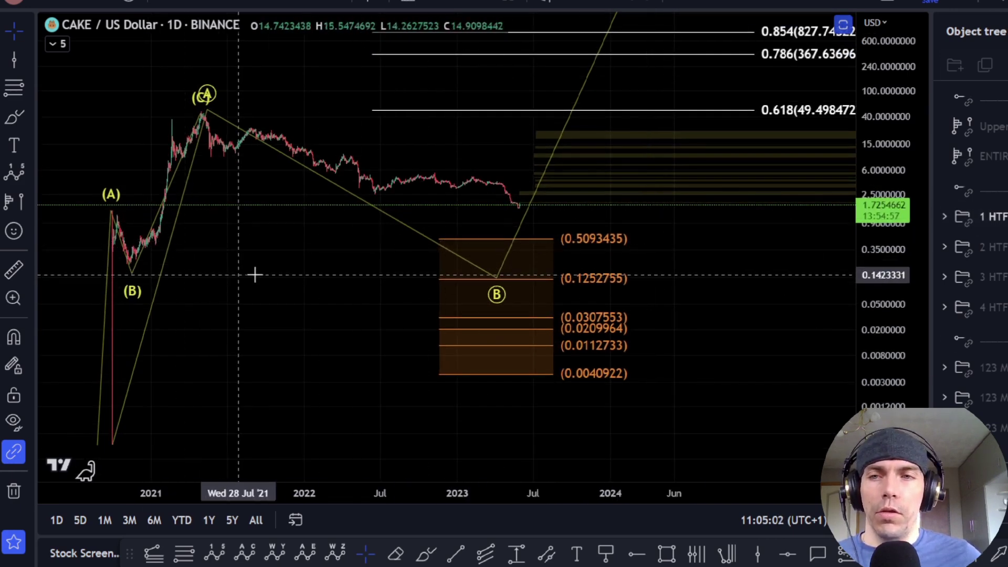
pyautogui.moveTo(243, 272); pyautogui.dragTo(306, 280)
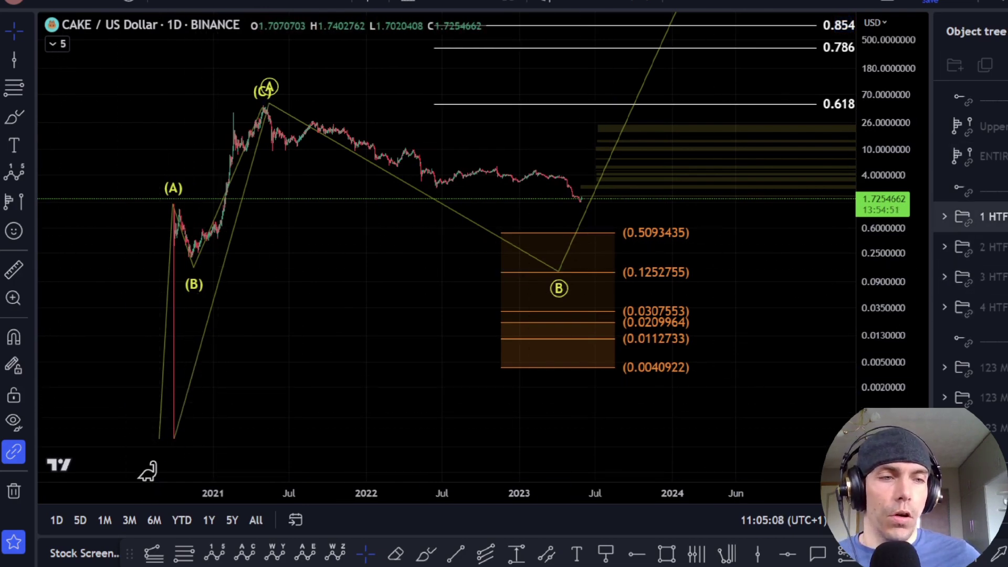
pyautogui.click(1004, 217)
pyautogui.click(1004, 307)
pyautogui.moveTo(333, 304); pyautogui.dragTo(373, 308)
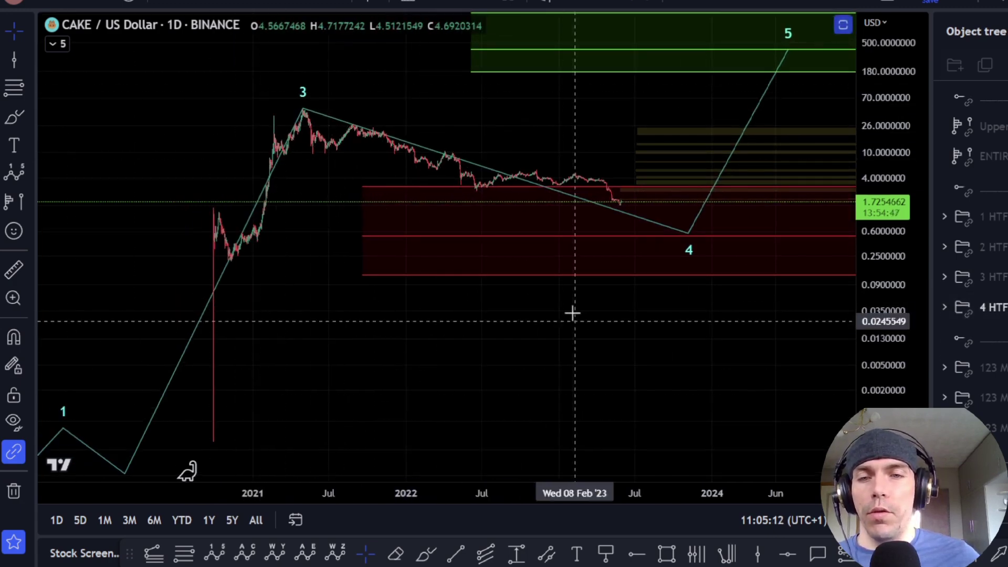
# Inspect the wave 1 to 5 count and stretch the price scale around the red wave 4 support zone
pyautogui.moveTo(574, 320); pyautogui.dragTo(557, 281)
pyautogui.moveTo(501, 343); pyautogui.dragTo(393, 410)
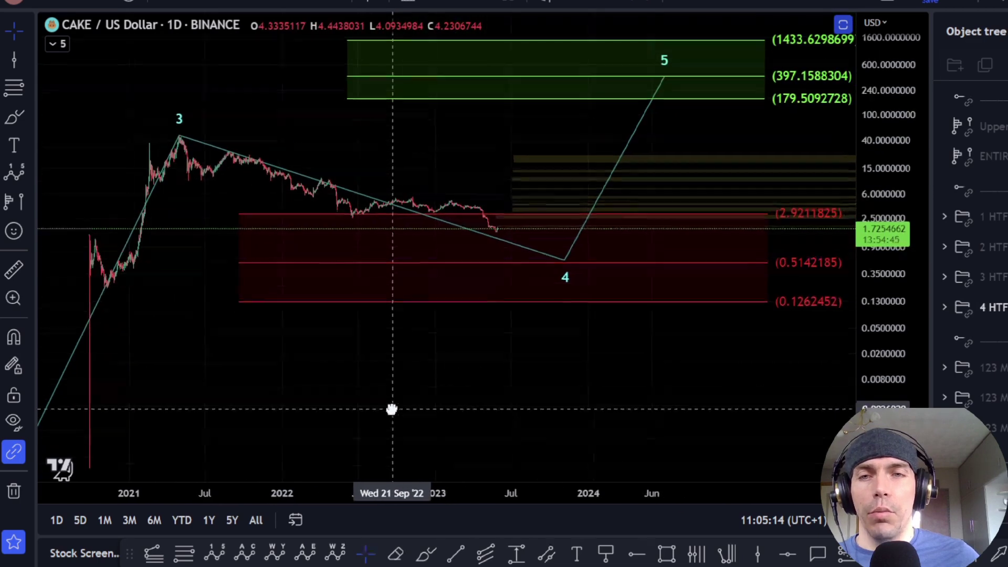
pyautogui.moveTo(178, 364); pyautogui.dragTo(284, 298)
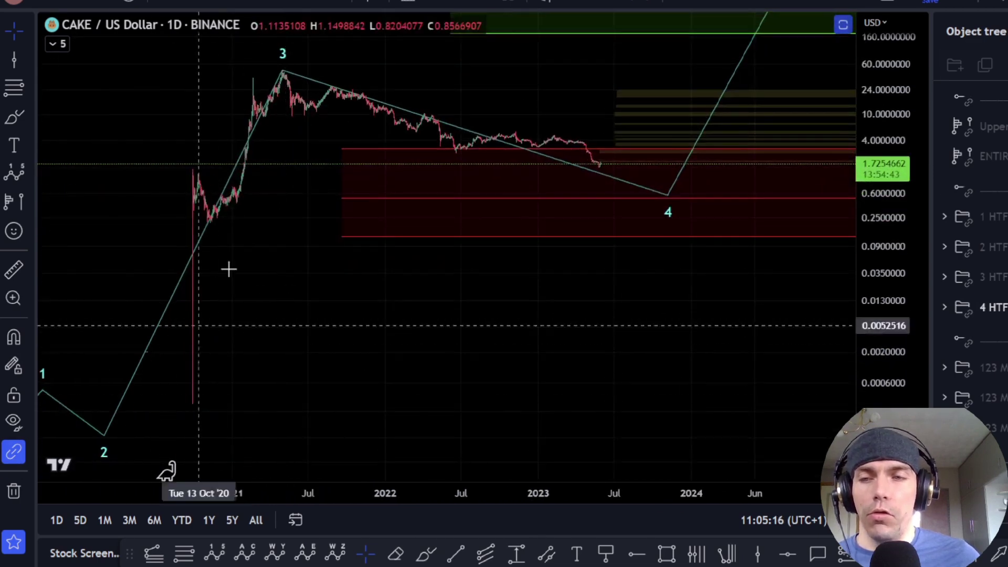
pyautogui.moveTo(449, 289); pyautogui.dragTo(333, 360)
pyautogui.moveTo(886, 252); pyautogui.dragTo(884, 171)
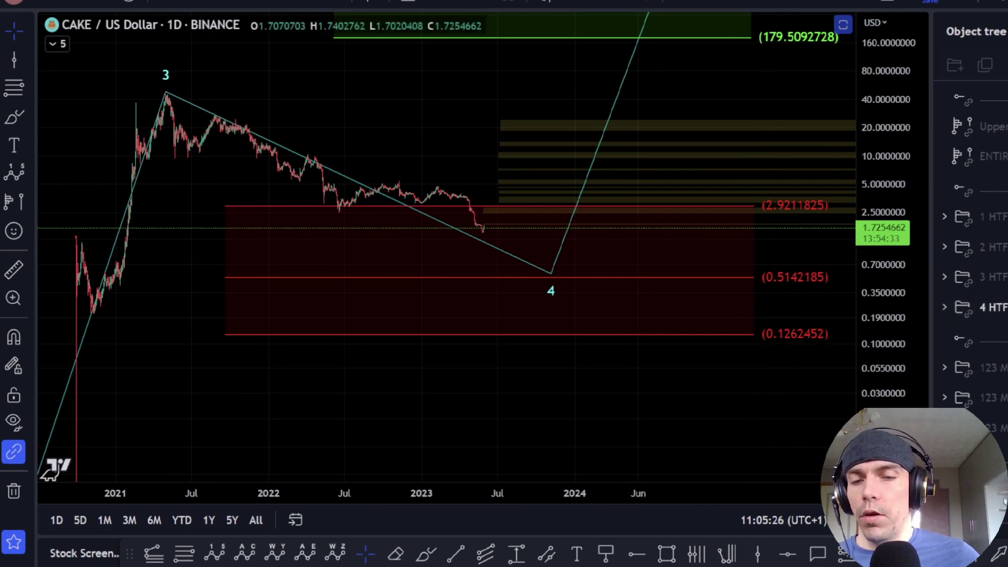
# Circle the 0.5142185 and 0.1262452 support levels and mark the 2.9211825 level with temporary brush strokes, deleting them
pyautogui.click(427, 555)
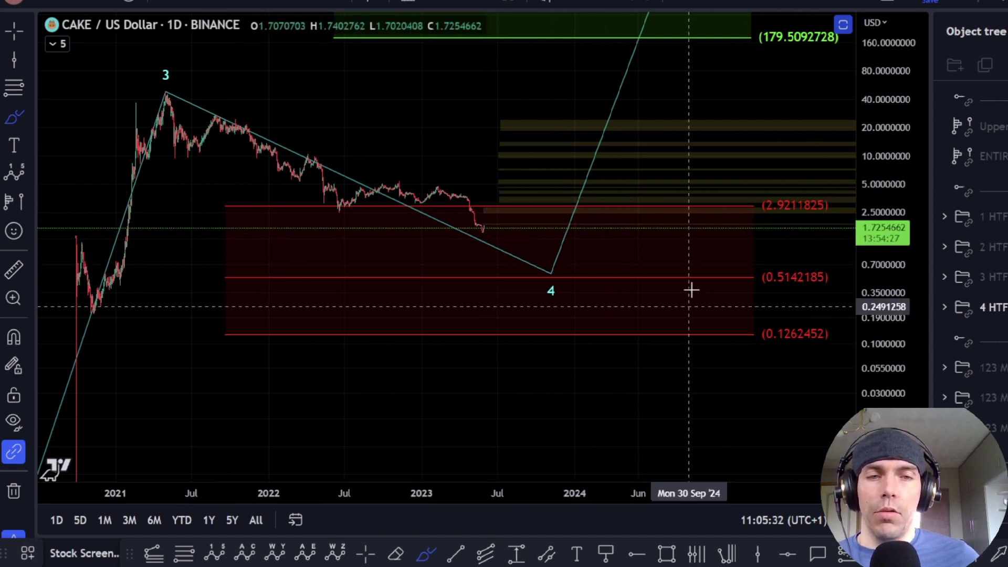
pyautogui.moveTo(818, 264)
pyautogui.mouseDown()
pyautogui.moveTo(728, 273)
pyautogui.moveTo(756, 359)
pyautogui.mouseUp()
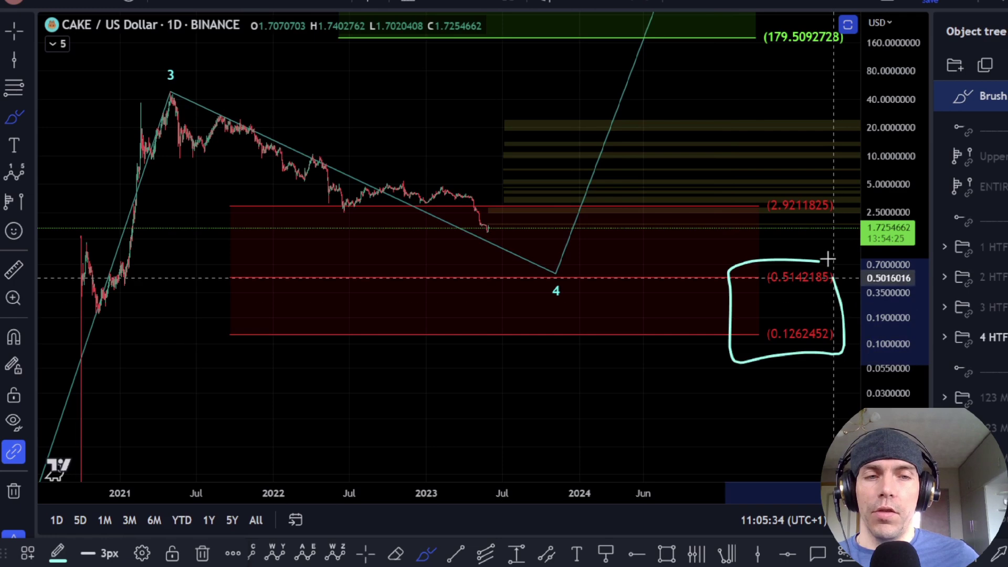
pyautogui.press('Delete')
pyautogui.moveTo(740, 222)
pyautogui.mouseDown()
pyautogui.moveTo(843, 216)
pyautogui.moveTo(738, 194)
pyautogui.moveTo(894, 202)
pyautogui.moveTo(815, 214)
pyautogui.mouseUp()
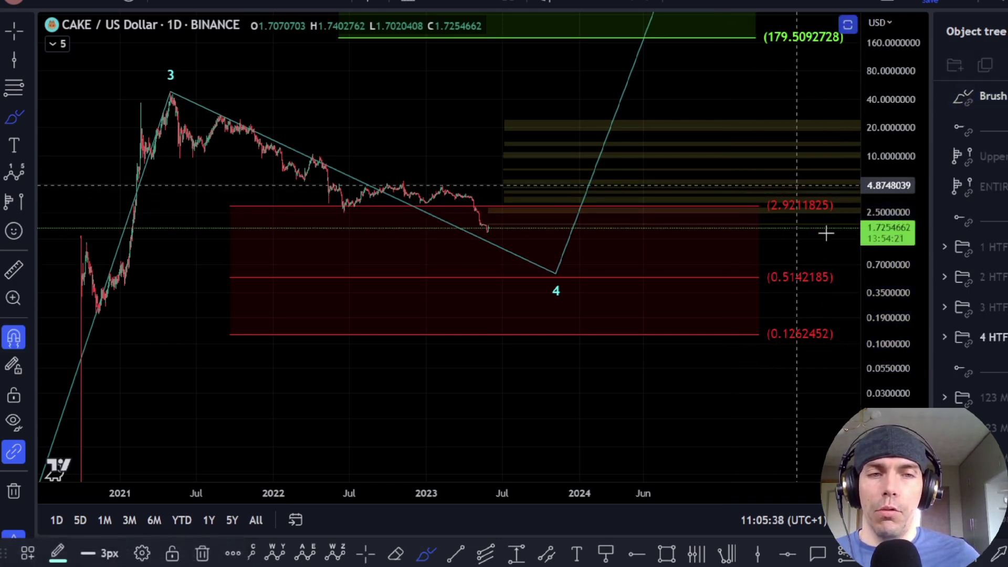
pyautogui.moveTo(804, 249); pyautogui.dragTo(731, 275)
pyautogui.press('Delete')
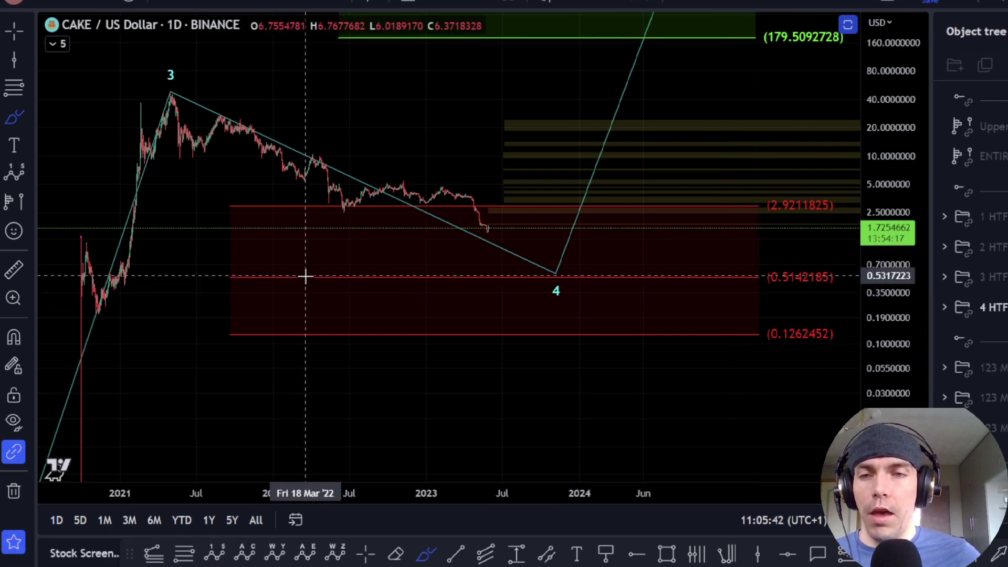
# Underline the 0.5142185 level, mark the wave 4 area and circle the late-2020 price base with temporary brush strokes, removing each
pyautogui.moveTo(766, 291); pyautogui.dragTo(832, 286)
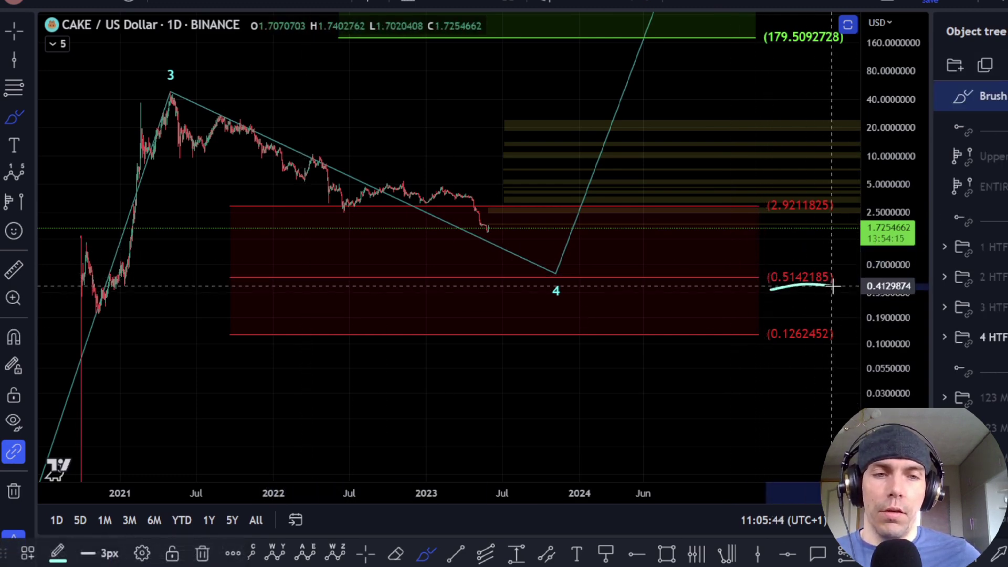
pyautogui.hotkey('ctrl', 'z')
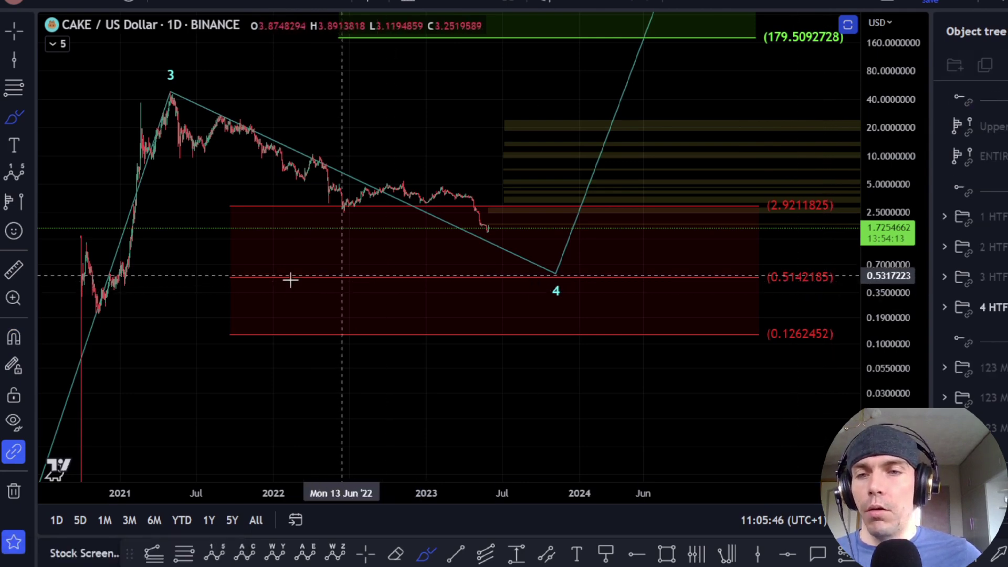
pyautogui.moveTo(542, 268); pyautogui.dragTo(537, 281)
pyautogui.hotkey('ctrl', 'z')
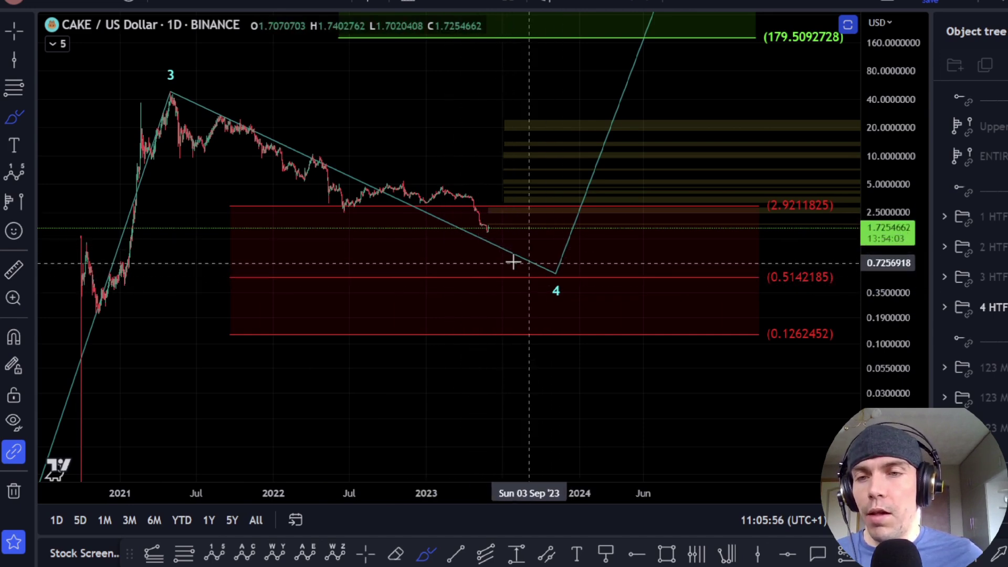
pyautogui.moveTo(76, 236)
pyautogui.mouseDown()
pyautogui.moveTo(203, 243)
pyautogui.moveTo(198, 296)
pyautogui.moveTo(98, 319)
pyautogui.moveTo(73, 229)
pyautogui.mouseUp()
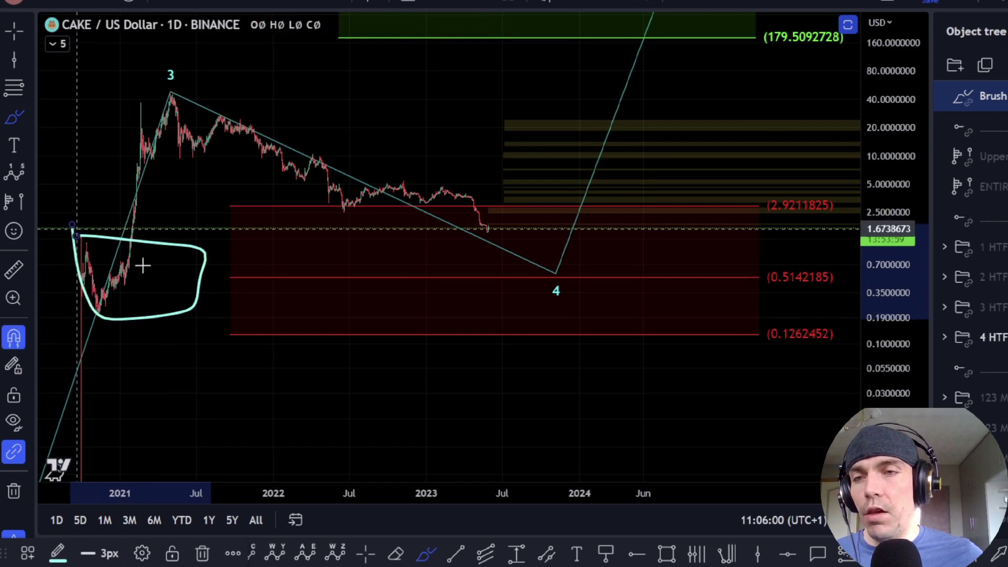
pyautogui.press('Delete')
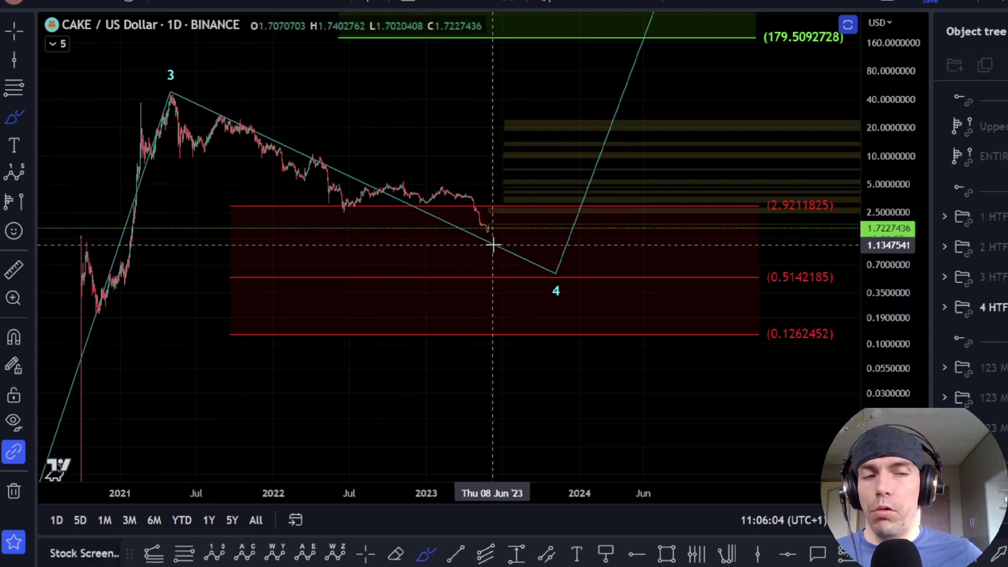
# Sketch alternative brush paths for the price's next move from the June 2023 low, undoing each one
pyautogui.moveTo(490, 232); pyautogui.dragTo(525, 168)
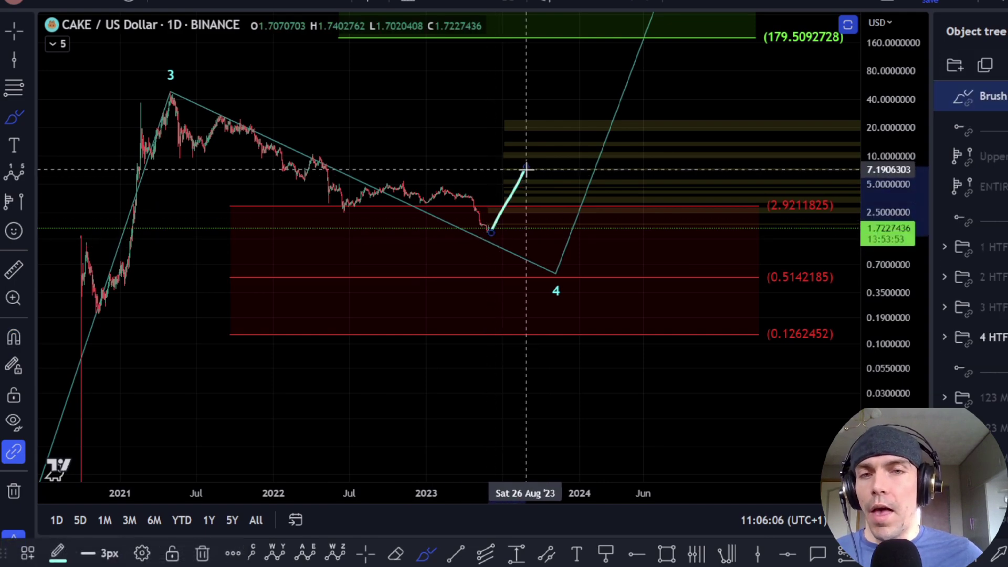
pyautogui.hotkey('ctrl', 'z')
pyautogui.moveTo(487, 236); pyautogui.dragTo(547, 82)
pyautogui.hotkey('ctrl', 'z')
pyautogui.moveTo(486, 232)
pyautogui.mouseDown()
pyautogui.moveTo(504, 189)
pyautogui.moveTo(590, 220)
pyautogui.mouseUp()
pyautogui.hotkey('ctrl', 'z')
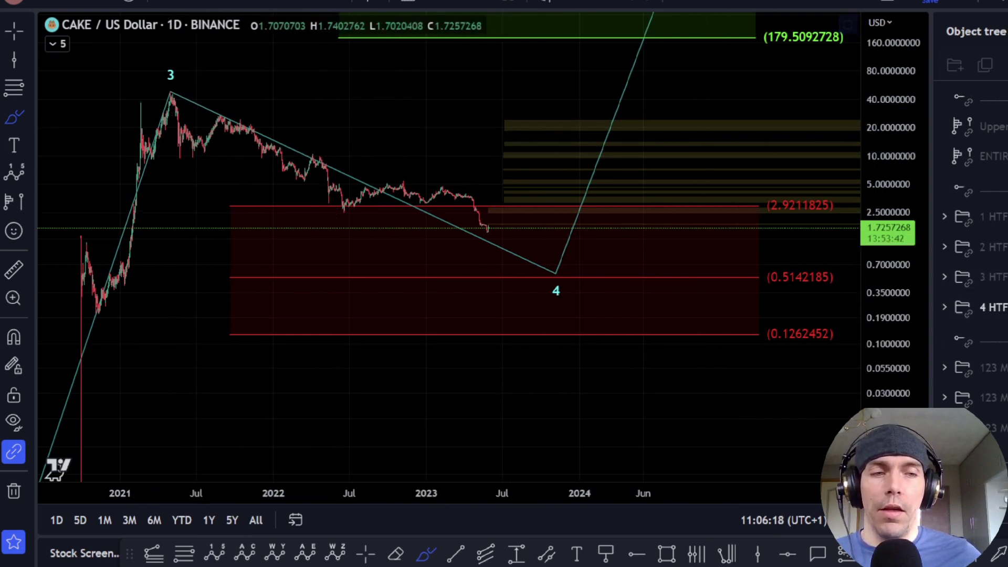
# Hide the 4 HTF drawing group and show the 3 HTF group
pyautogui.click(1004, 307)
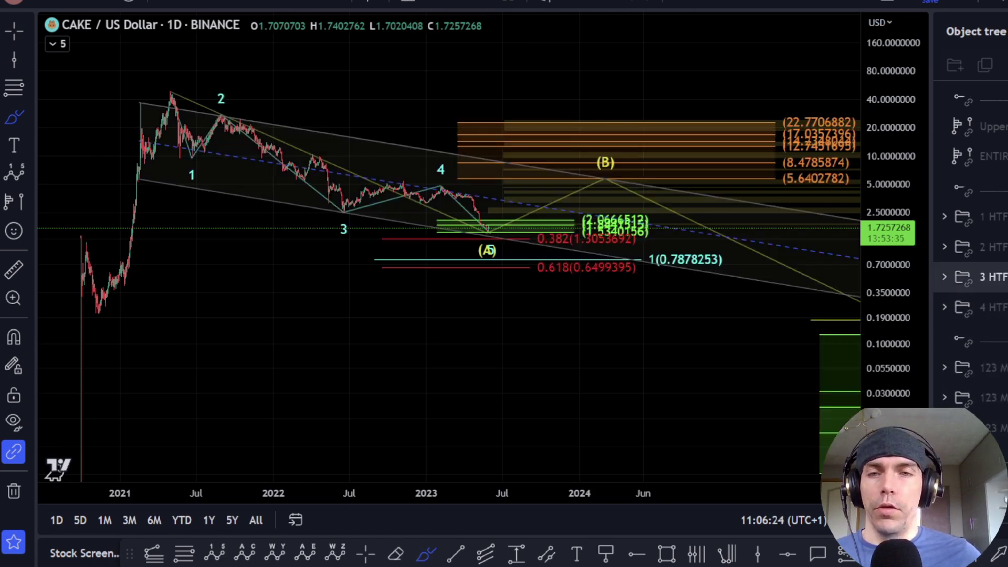
# Switch the displayed wave count from the 3 HTF group to 2 HTF and delete the stray brush stroke
pyautogui.click(1006, 247)
pyautogui.moveTo(727, 307); pyautogui.dragTo(713, 344)
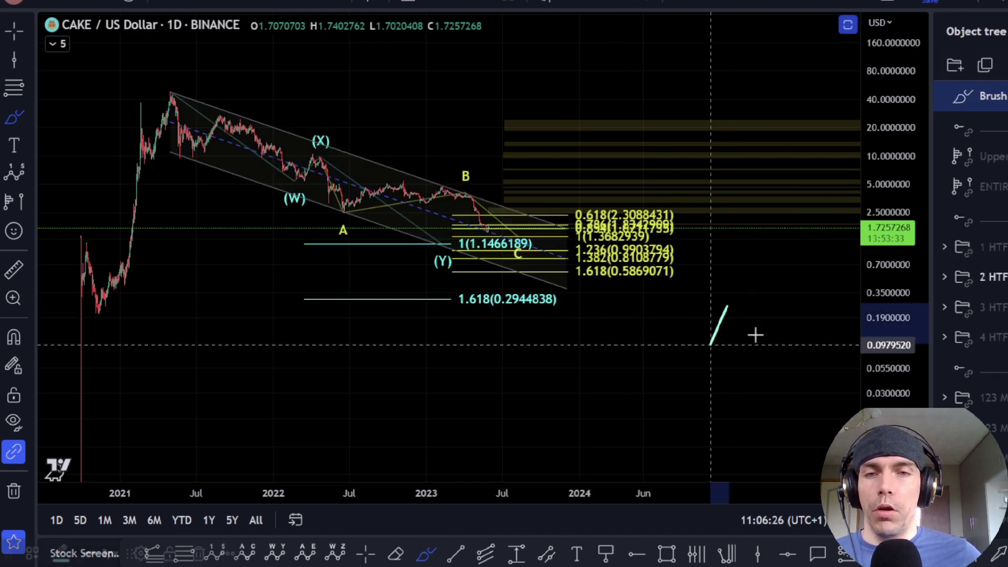
pyautogui.press('Delete')
# Circle the 1.236 (0.9903794) extension level with a temporary brush stroke and delete the stroke
pyautogui.moveTo(873, 303); pyautogui.dragTo(866, 15)
pyautogui.moveTo(755, 230); pyautogui.dragTo(758, 394)
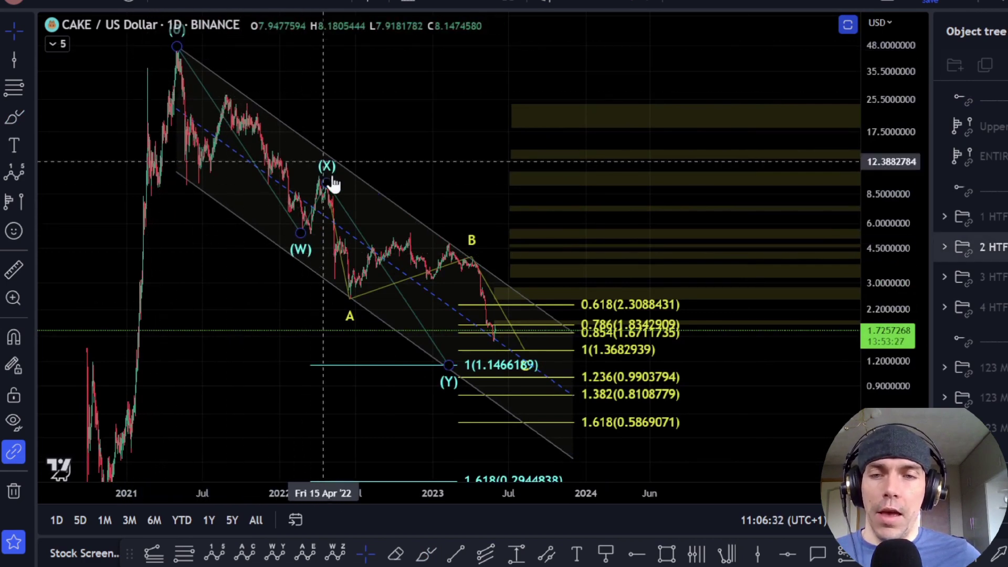
pyautogui.moveTo(882, 394); pyautogui.dragTo(867, 245)
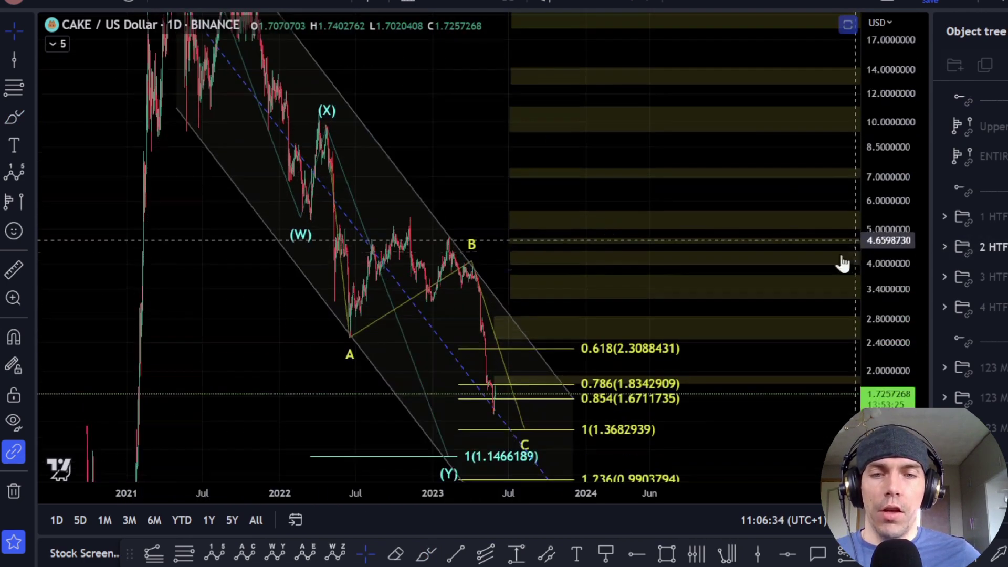
pyautogui.scroll(6, 639, 387)
pyautogui.moveTo(708, 405); pyautogui.dragTo(716, 210)
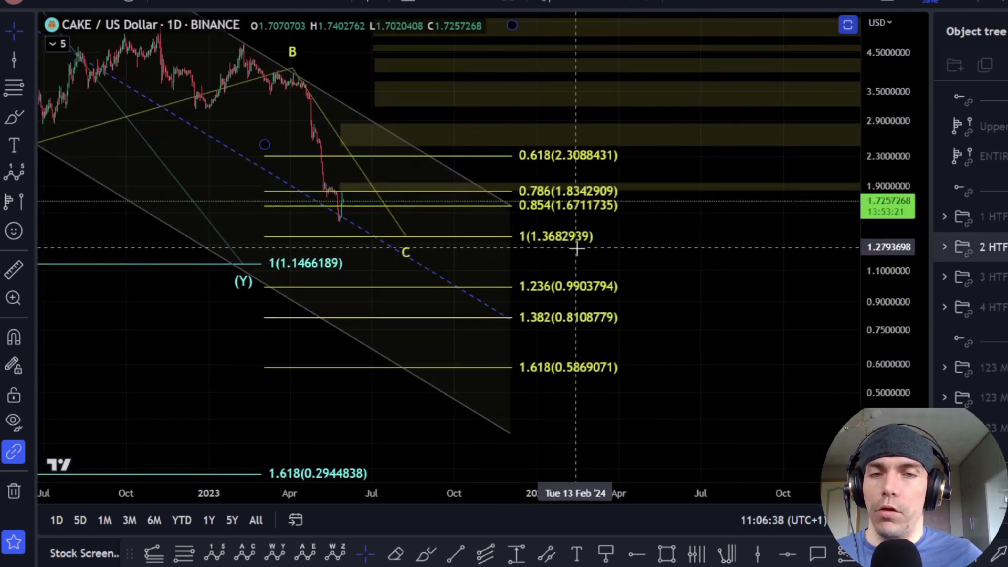
pyautogui.moveTo(605, 252); pyautogui.dragTo(677, 240)
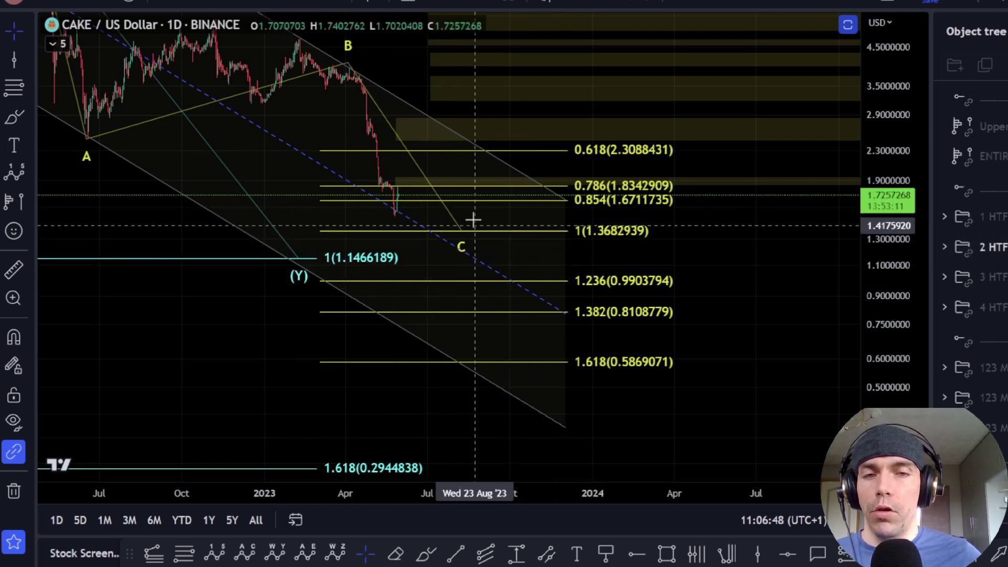
pyautogui.moveTo(731, 259); pyautogui.dragTo(723, 229)
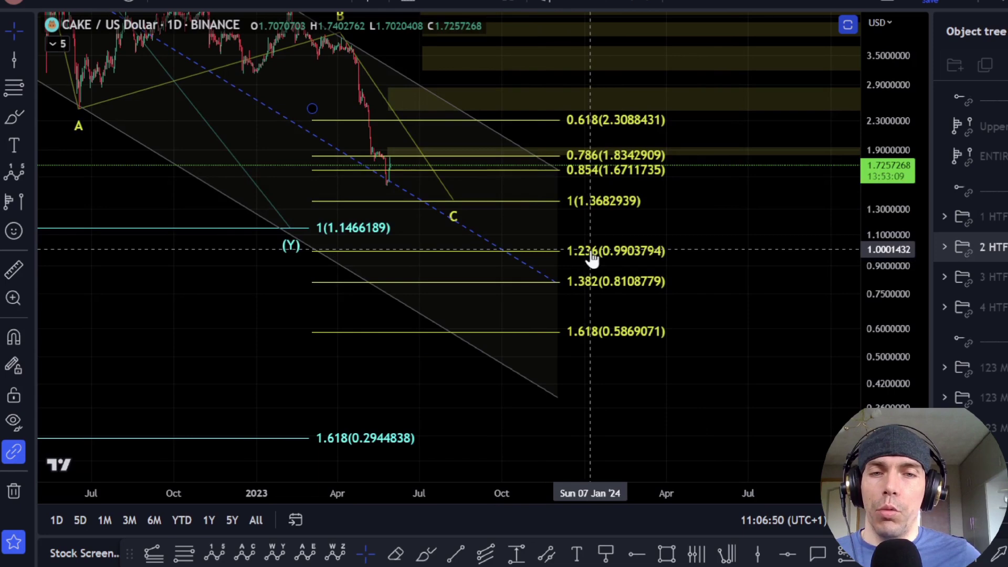
pyautogui.click(426, 554)
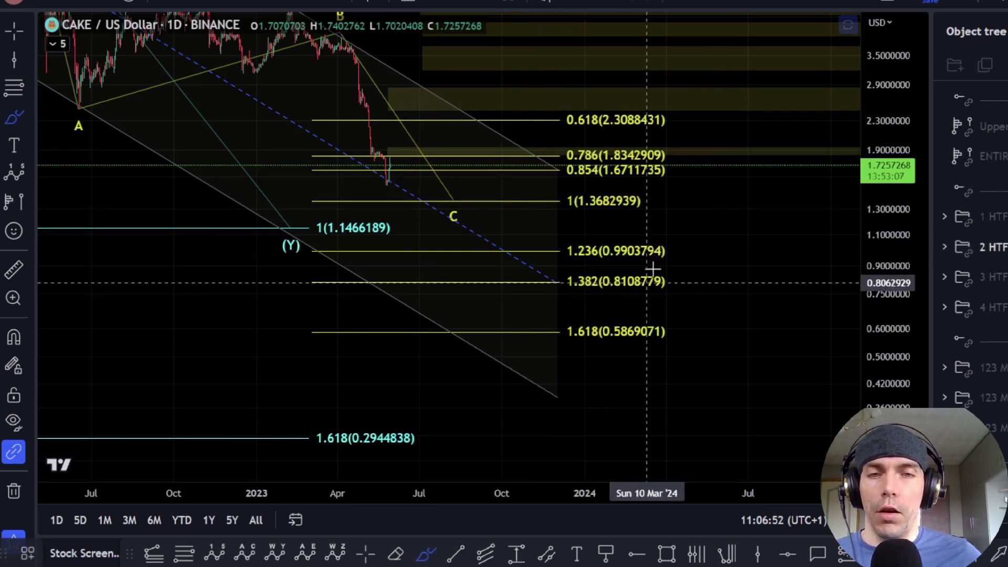
pyautogui.moveTo(677, 243); pyautogui.dragTo(567, 245)
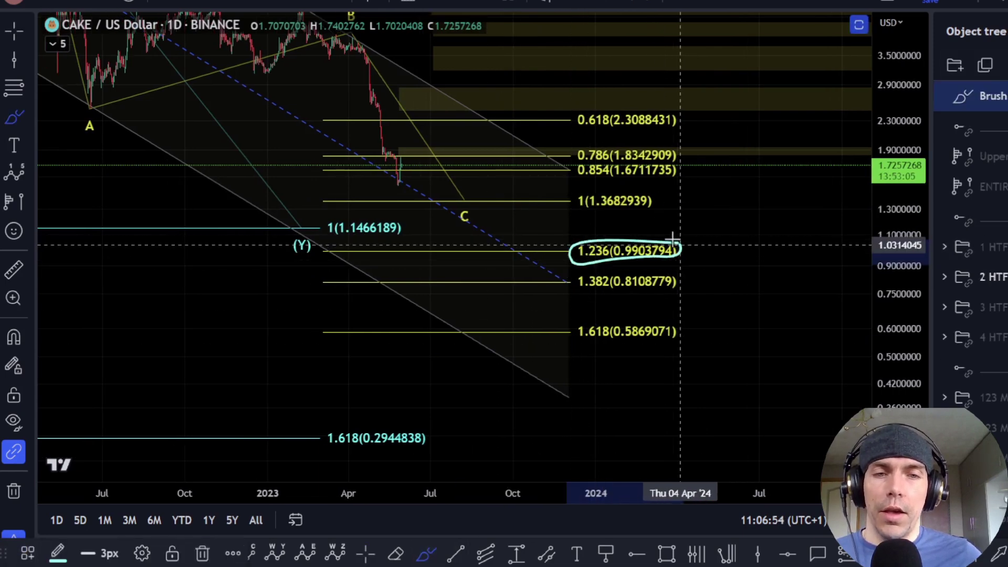
pyautogui.press('Delete')
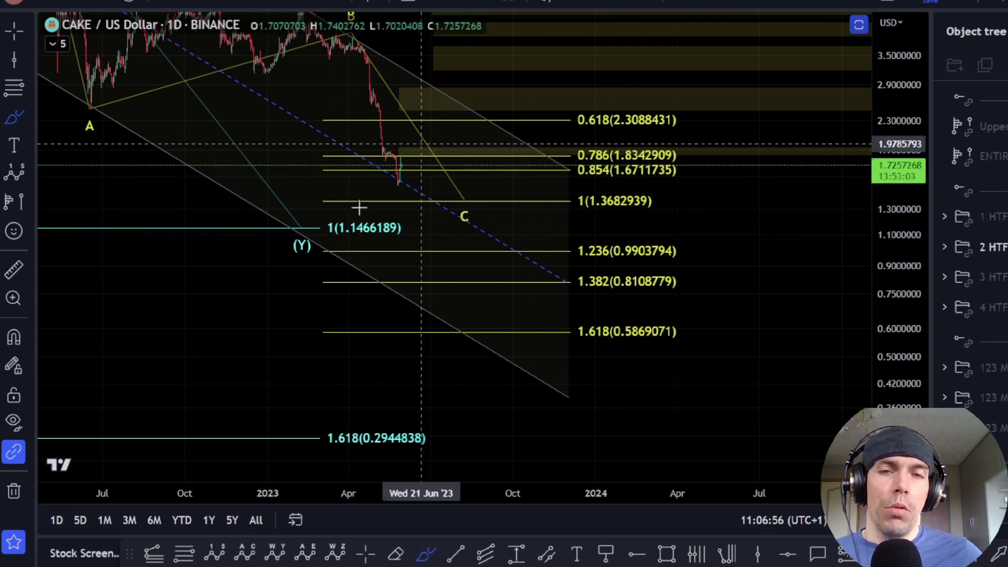
pyautogui.press('Escape')
# Sketch a temporary brush path rallying from the mid-2023 low and dropping toward 1.618 (0.2944838), and undo it
pyautogui.moveTo(250, 270)
pyautogui.mouseDown()
pyautogui.moveTo(344, 336)
pyautogui.moveTo(347, 360)
pyautogui.mouseUp()
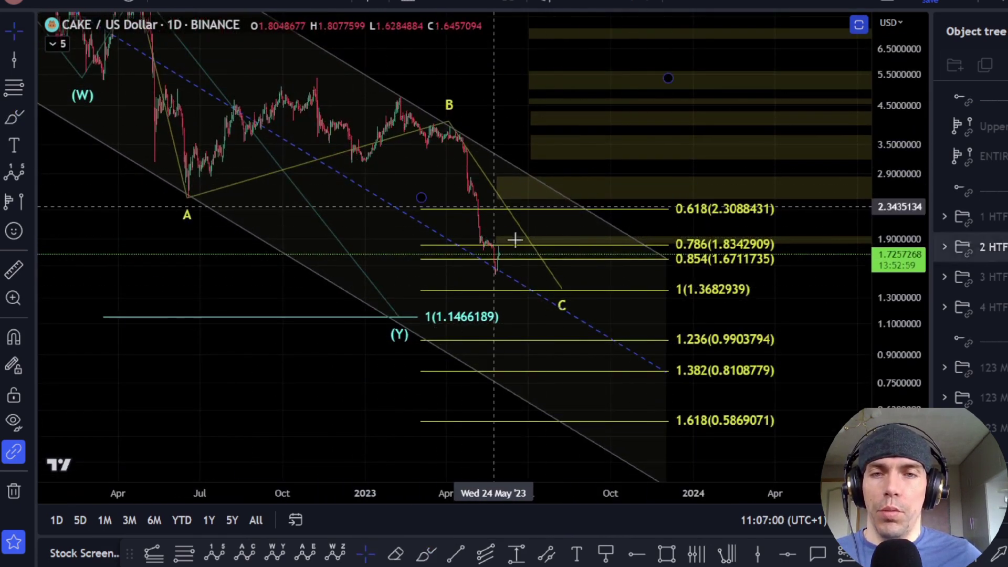
pyautogui.scroll(-5, 527, 236)
pyautogui.moveTo(792, 277); pyautogui.dragTo(734, 301)
pyautogui.moveTo(892, 192); pyautogui.dragTo(907, 341)
pyautogui.scroll(-1, 480, 265)
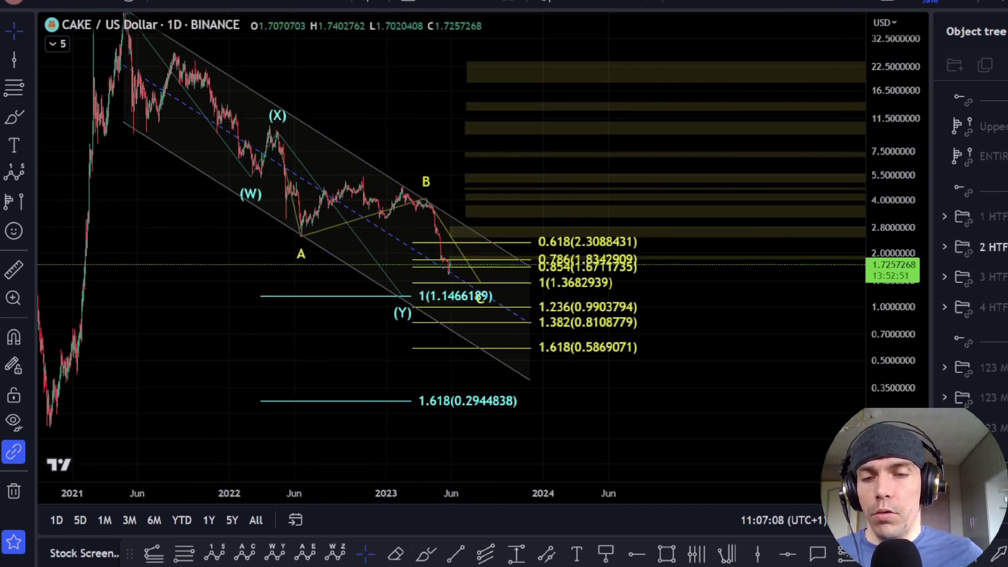
pyautogui.click(427, 553)
pyautogui.moveTo(455, 292)
pyautogui.mouseDown()
pyautogui.moveTo(457, 272)
pyautogui.moveTo(522, 270)
pyautogui.moveTo(526, 212)
pyautogui.moveTo(603, 407)
pyautogui.mouseUp()
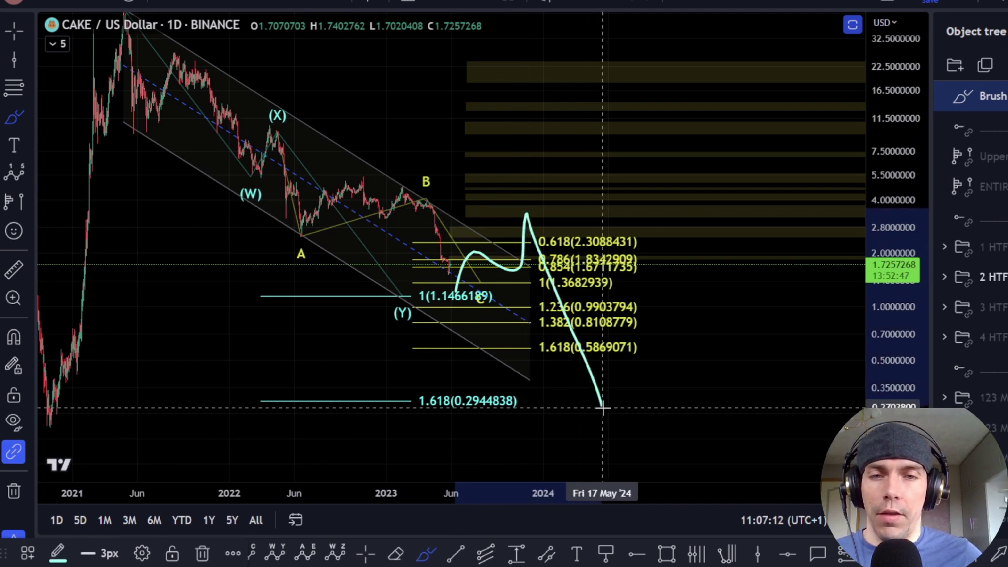
pyautogui.hotkey('ctrl', 'z')
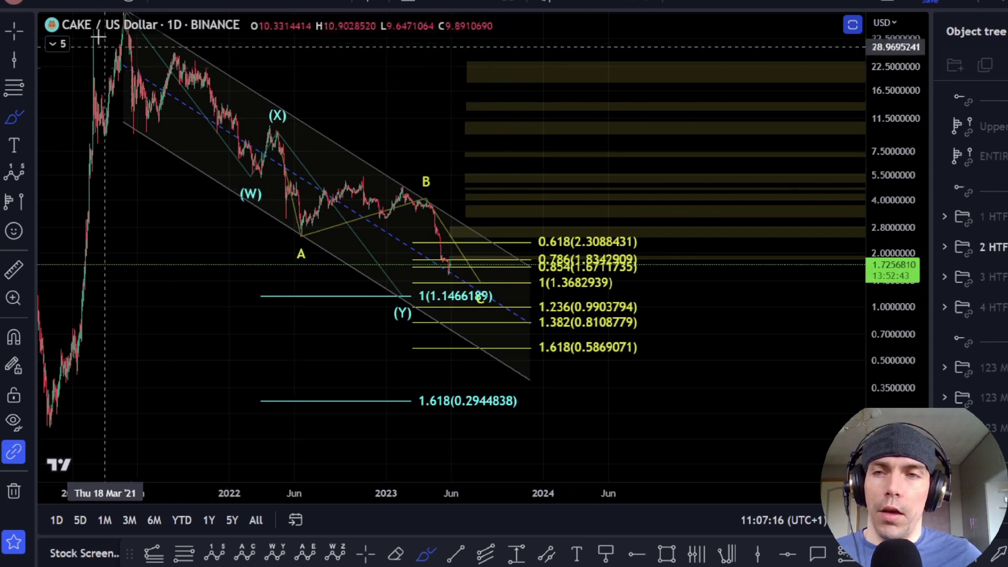
# Sketch a stepped rally from the mid-2023 low to about 4.83, mark the area near wave B, and undo both strokes
pyautogui.moveTo(450, 271); pyautogui.dragTo(479, 243)
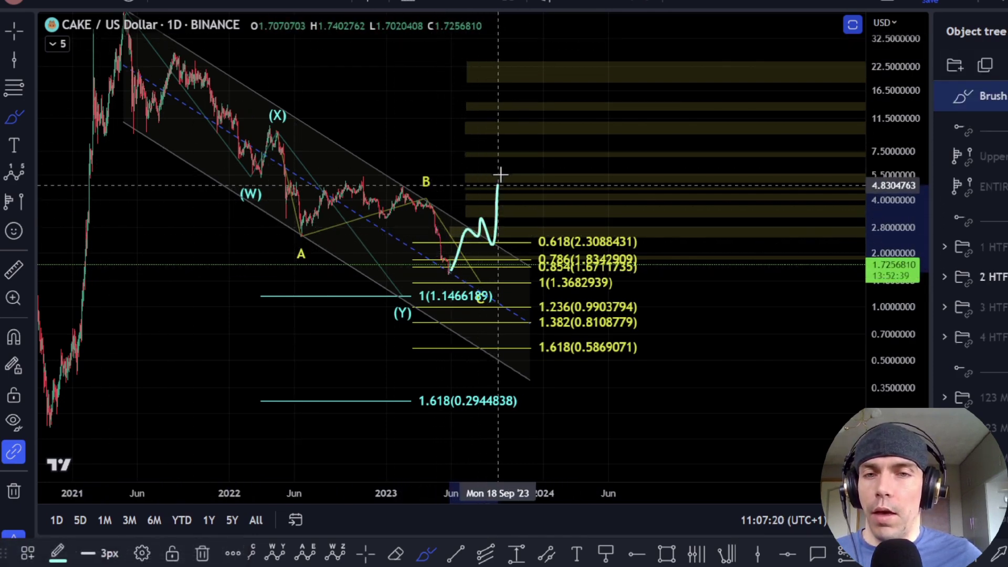
pyautogui.moveTo(387, 189)
pyautogui.mouseDown()
pyautogui.moveTo(440, 186)
pyautogui.moveTo(399, 195)
pyautogui.mouseUp()
pyautogui.hotkey('ctrl', 'z')
pyautogui.hotkey('ctrl', 'z')
pyautogui.hotkey('ctrl', 'z')
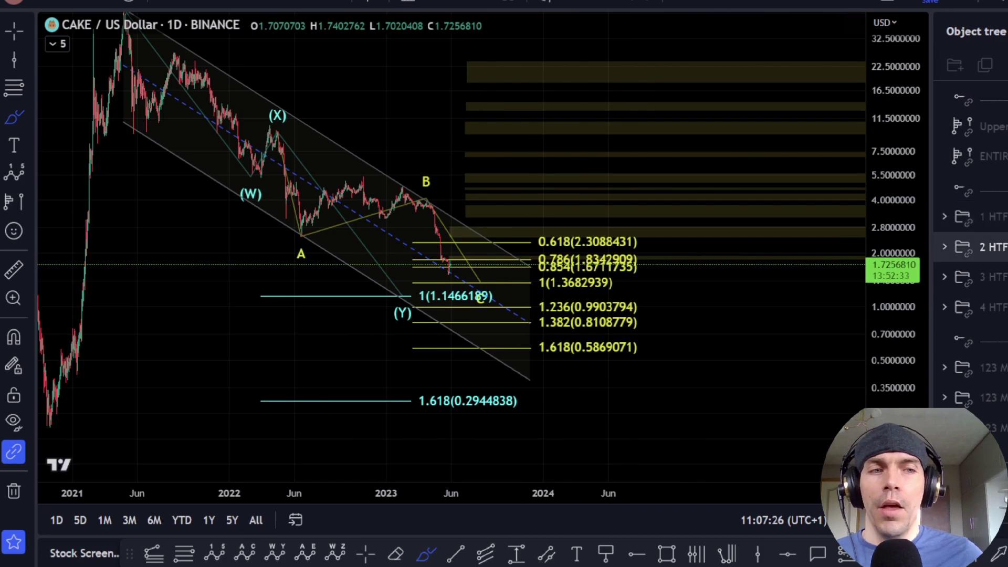
# Hide the 2 HTF drawing group, show the 3 HTF group, and delete the stray brush stroke
pyautogui.click(1004, 247)
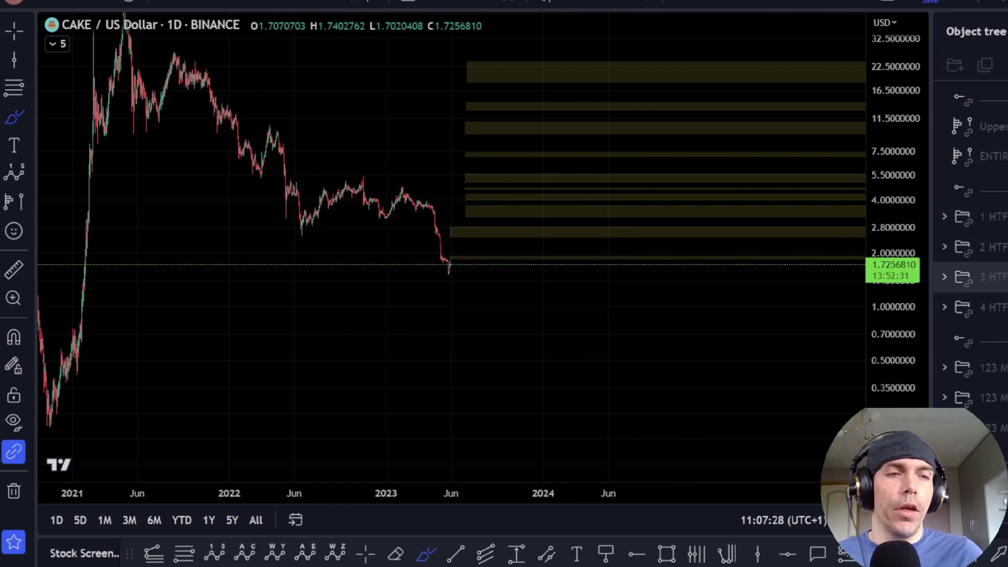
pyautogui.click(1001, 276)
pyautogui.moveTo(292, 307); pyautogui.dragTo(317, 361)
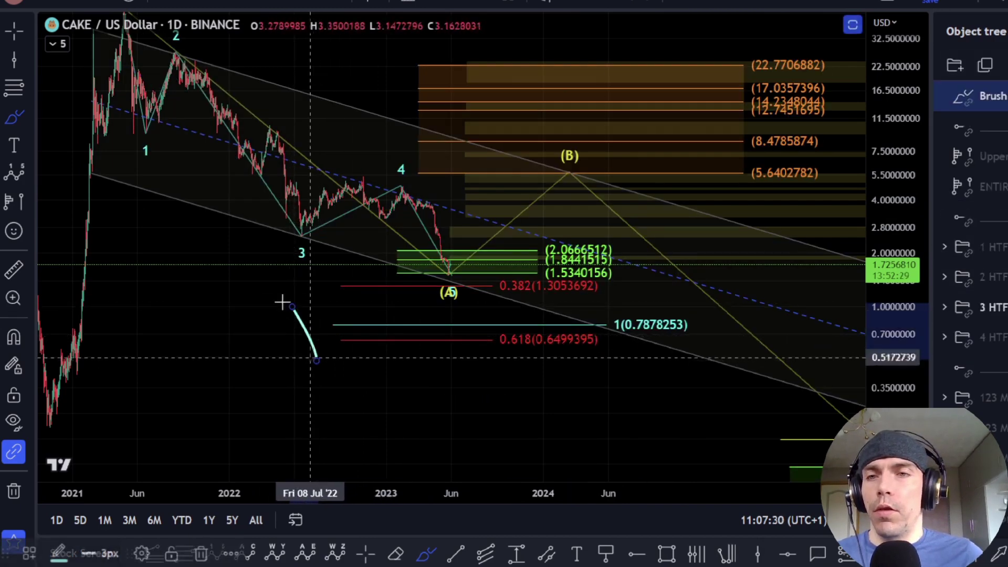
pyautogui.press('Delete')
# Trace the move from the 2021 high through wave 1 toward wave 2 with a temporary brush stroke and delete it
pyautogui.moveTo(119, 46)
pyautogui.mouseDown()
pyautogui.moveTo(121, 128)
pyautogui.moveTo(193, 74)
pyautogui.mouseUp()
pyautogui.press('Escape')
pyautogui.rightClick(283, 336)
pyautogui.moveTo(222, 328)
pyautogui.mouseDown()
pyautogui.moveTo(203, 371)
pyautogui.moveTo(207, 404)
pyautogui.mouseUp()
pyautogui.hotkey('ctrl', 'z')
pyautogui.click(134, 141)
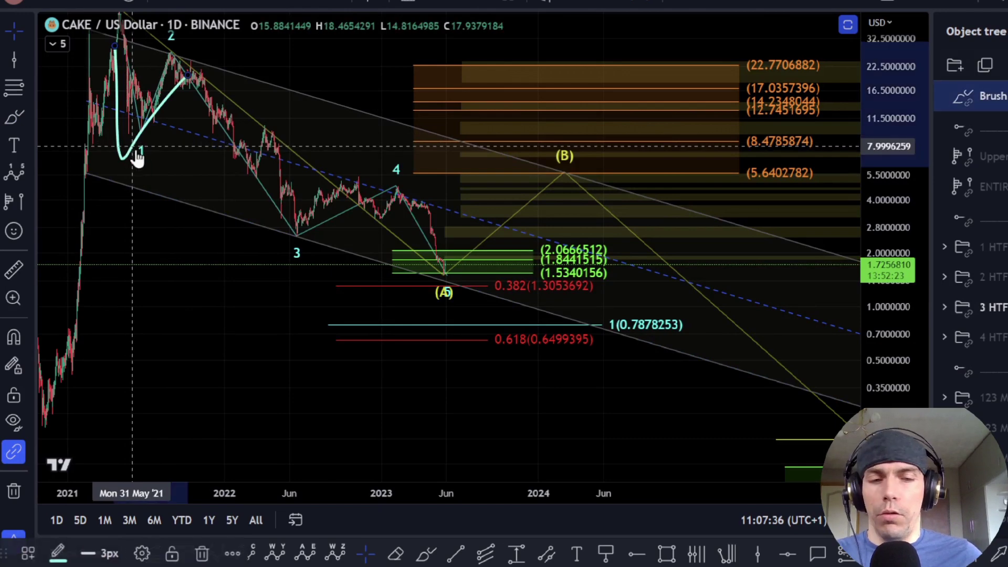
pyautogui.press('Delete')
# Move the (A) point of the A-B-C pattern to about 1.36 and sketch a temporary rally toward (B), undoing the stroke
pyautogui.moveTo(554, 406); pyautogui.dragTo(545, 452)
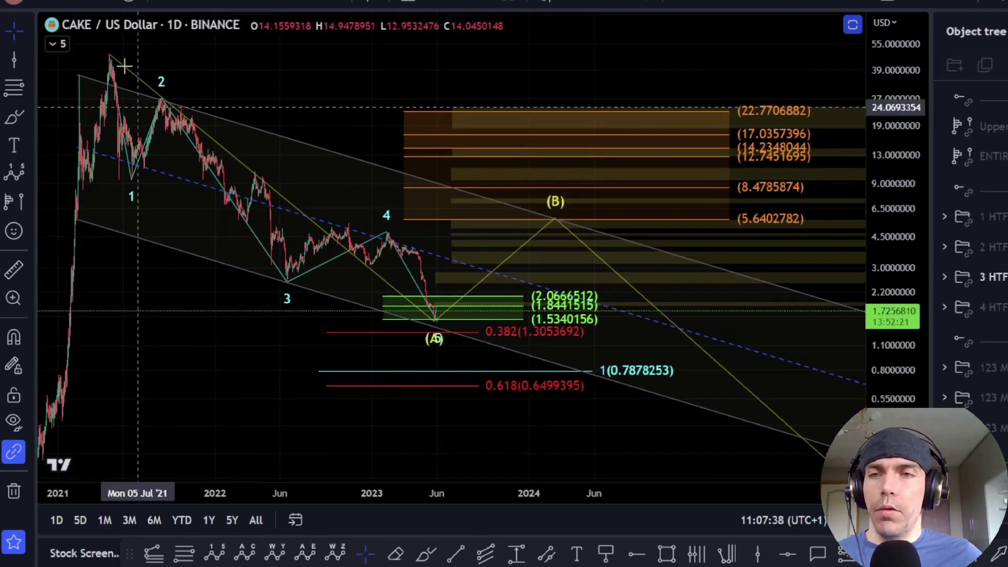
pyautogui.moveTo(432, 323)
pyautogui.mouseDown()
pyautogui.moveTo(398, 324)
pyautogui.moveTo(415, 327)
pyautogui.mouseUp()
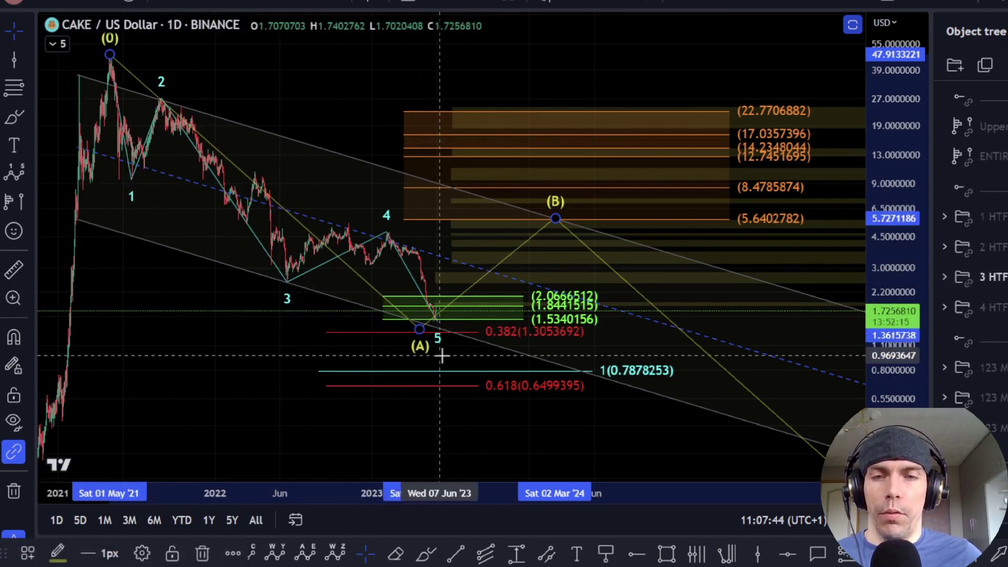
pyautogui.click(428, 556)
pyautogui.moveTo(429, 328)
pyautogui.mouseDown()
pyautogui.moveTo(457, 279)
pyautogui.moveTo(550, 236)
pyautogui.mouseUp()
pyautogui.hotkey('ctrl', 'z')
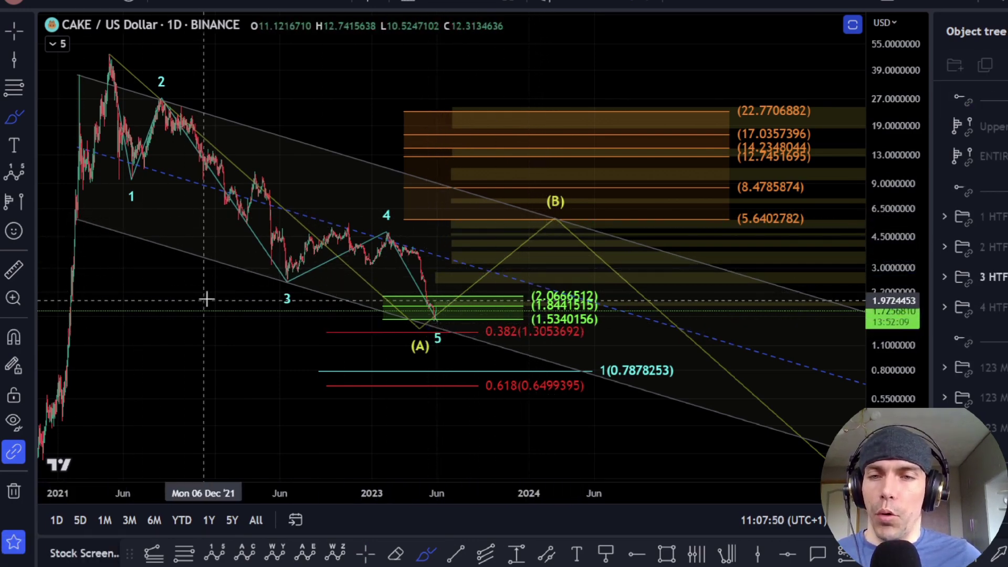
# Mark the wave 5 low in the green zone and sketch a brush path up toward (B), undoing the strokes
pyautogui.moveTo(428, 305); pyautogui.dragTo(445, 331)
pyautogui.hotkey('ctrl', 'z')
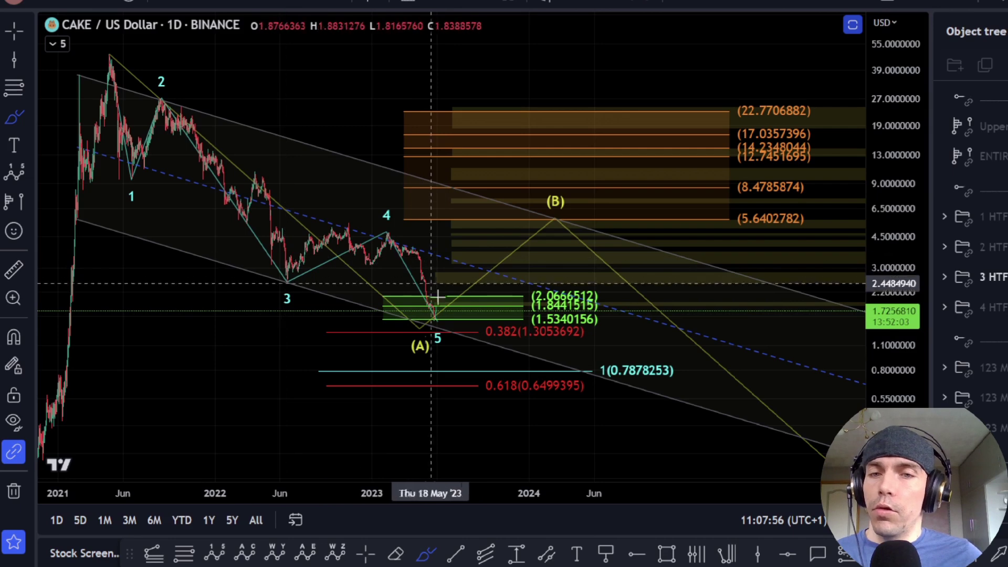
pyautogui.moveTo(435, 311)
pyautogui.mouseDown()
pyautogui.moveTo(440, 332)
pyautogui.moveTo(532, 214)
pyautogui.mouseUp()
pyautogui.hotkey('ctrl', 'z')
pyautogui.hotkey('ctrl', 'z')
# Trace the full (A)-(B)-(C) path from the 2021 high toward the (C) target with the brush and undo it
pyautogui.scroll(-1, 630, 281)
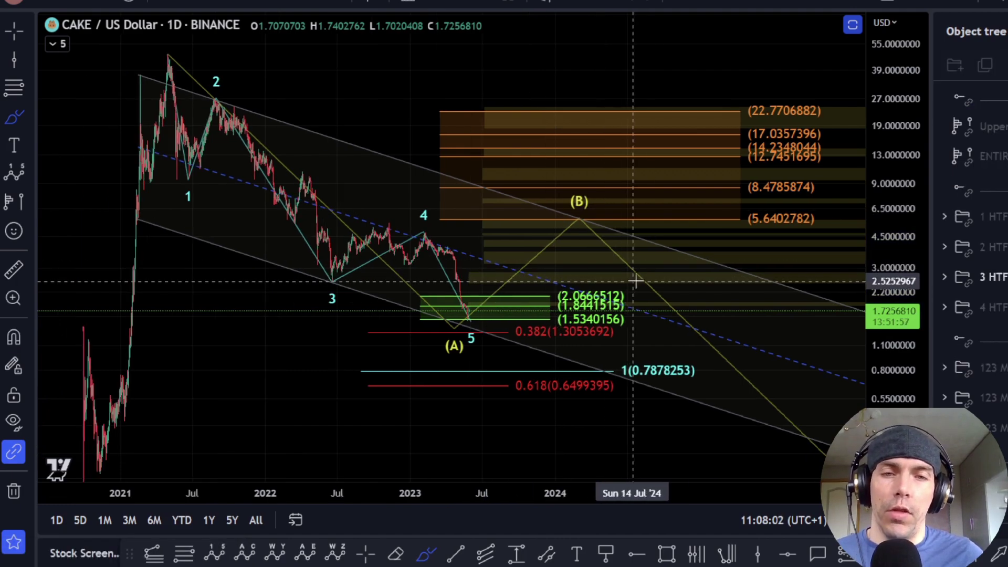
pyautogui.moveTo(650, 431); pyautogui.dragTo(522, 401)
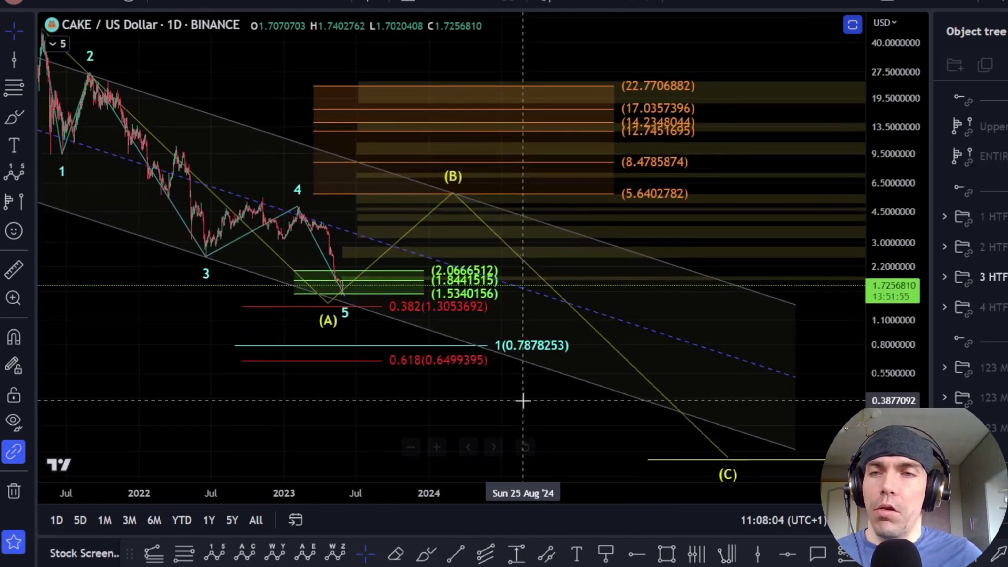
pyautogui.click(428, 552)
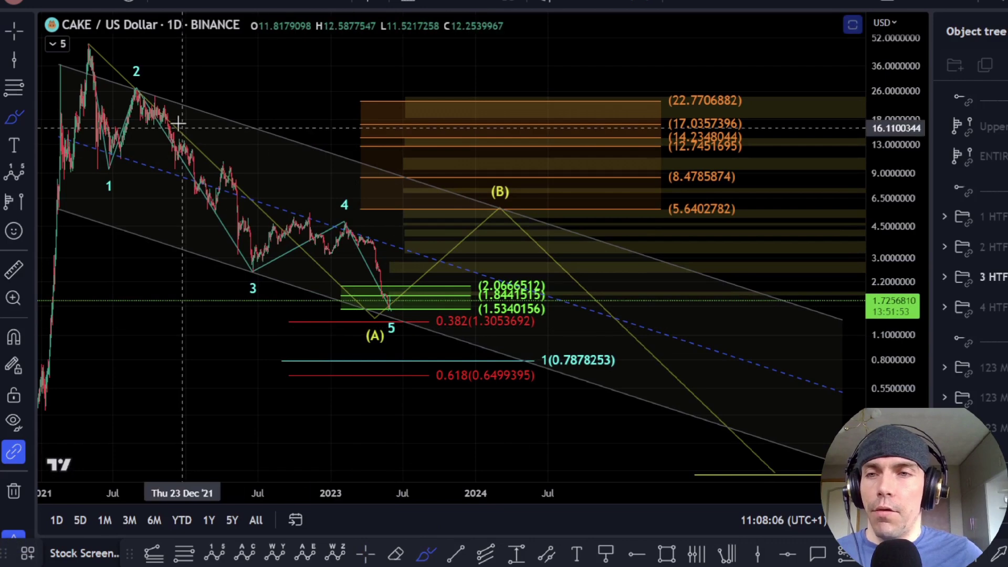
pyautogui.moveTo(91, 45)
pyautogui.mouseDown()
pyautogui.moveTo(370, 310)
pyautogui.moveTo(427, 253)
pyautogui.moveTo(496, 209)
pyautogui.moveTo(733, 450)
pyautogui.mouseUp()
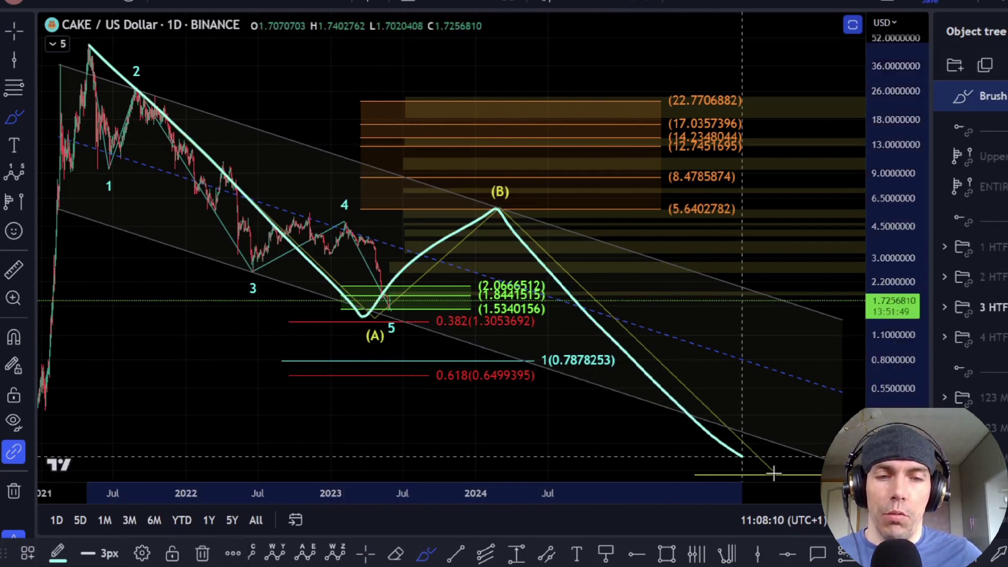
pyautogui.hotkey('ctrl', 'z')
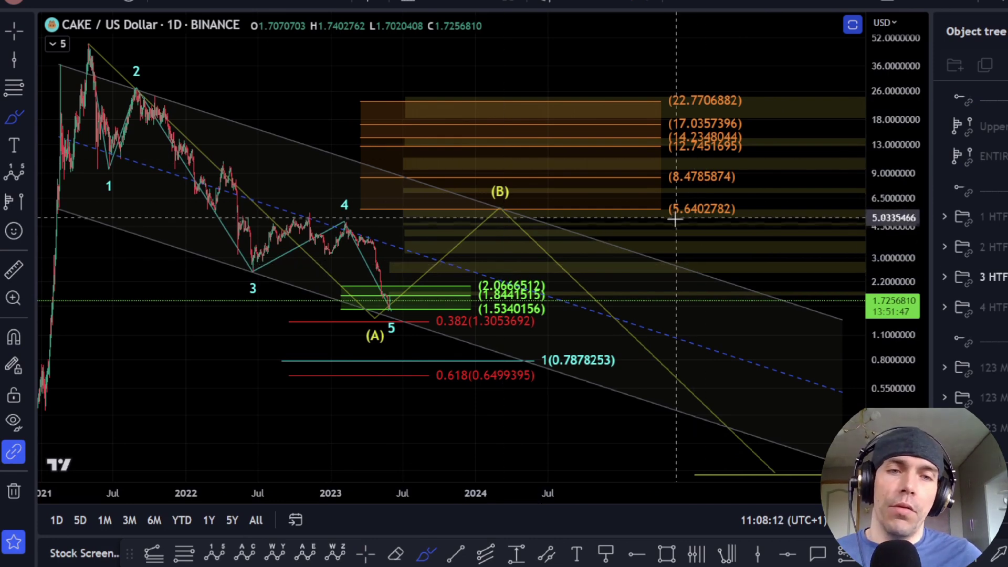
# Mark the 5.6402782 and 22.7706882 targets and sketch a rally from wave 5 into the orange zone, undoing each stroke
pyautogui.moveTo(676, 219); pyautogui.dragTo(730, 219)
pyautogui.hotkey('ctrl', 'z')
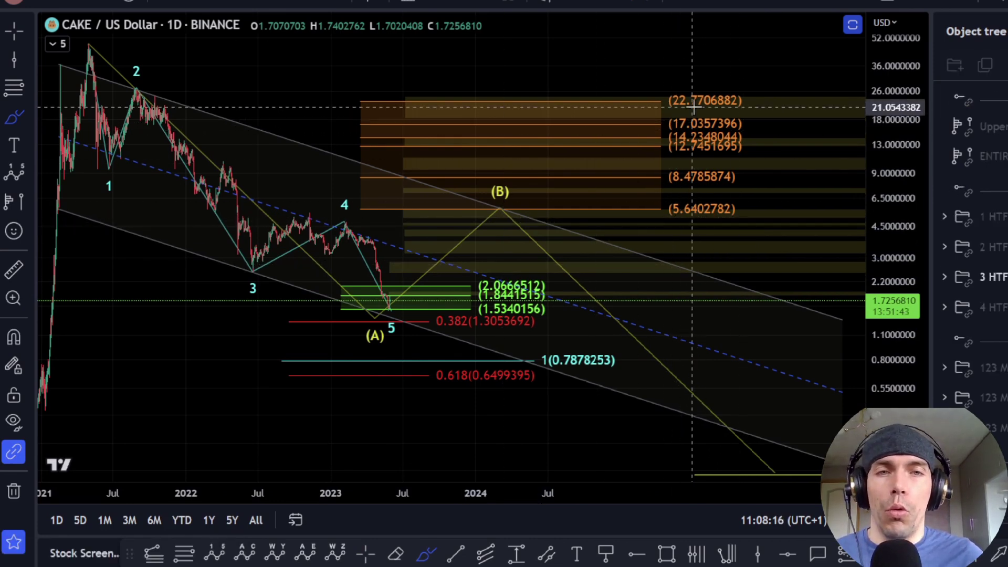
pyautogui.moveTo(739, 84); pyautogui.dragTo(740, 129)
pyautogui.hotkey('ctrl', 'z')
pyautogui.moveTo(660, 111); pyautogui.dragTo(741, 106)
pyautogui.hotkey('ctrl', 'z')
pyautogui.moveTo(391, 304)
pyautogui.mouseDown()
pyautogui.moveTo(444, 209)
pyautogui.moveTo(548, 122)
pyautogui.mouseUp()
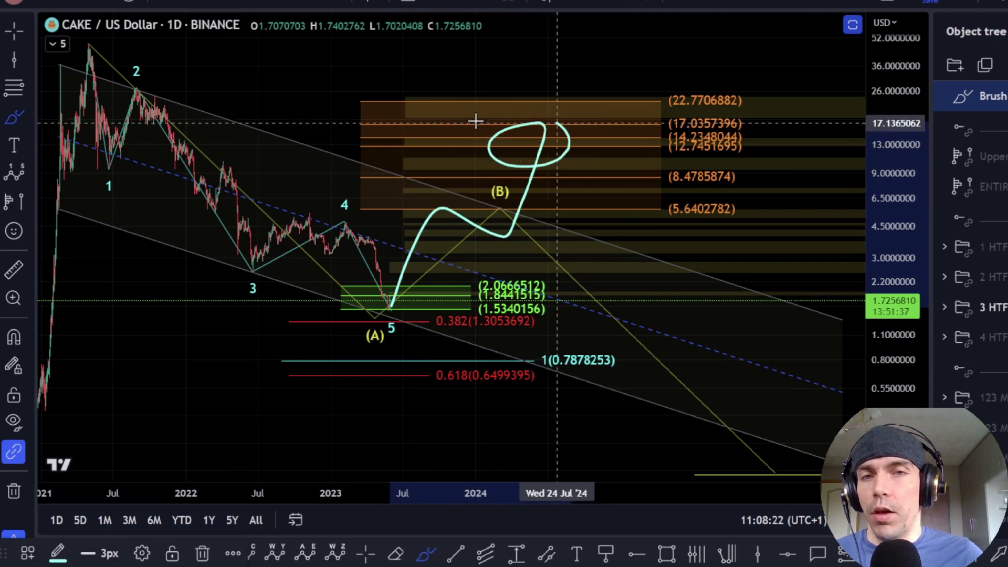
pyautogui.hotkey('ctrl', 'z')
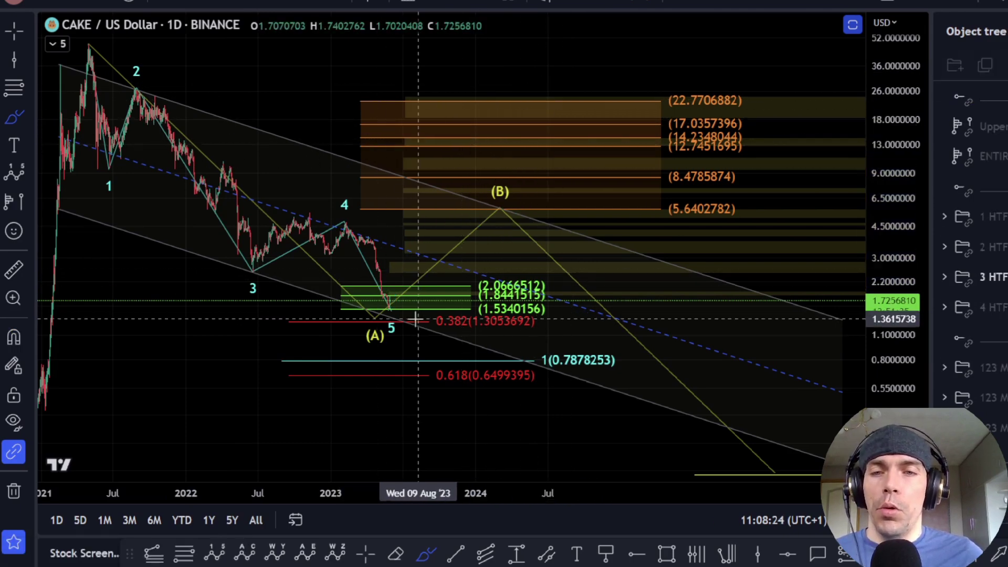
# Sketch a rising wave path with a vertical breakout above 22.7706882, underline the 2021 high, and undo both strokes
pyautogui.moveTo(454, 113)
pyautogui.mouseDown()
pyautogui.moveTo(479, 75)
pyautogui.moveTo(531, 84)
pyautogui.moveTo(587, 54)
pyautogui.moveTo(613, 94)
pyautogui.mouseUp()
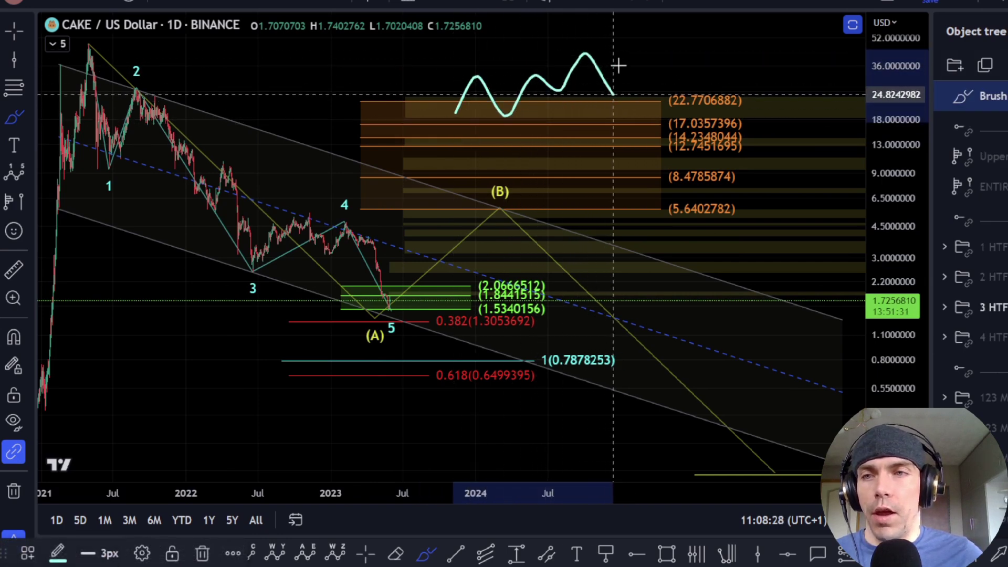
pyautogui.moveTo(88, 43); pyautogui.dragTo(173, 43)
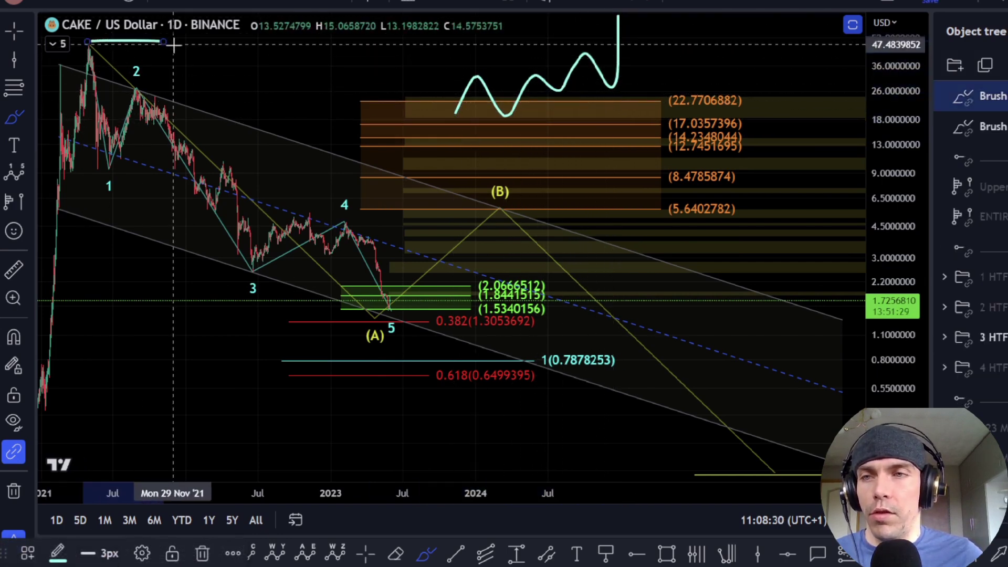
pyautogui.hotkey('ctrl', 'z')
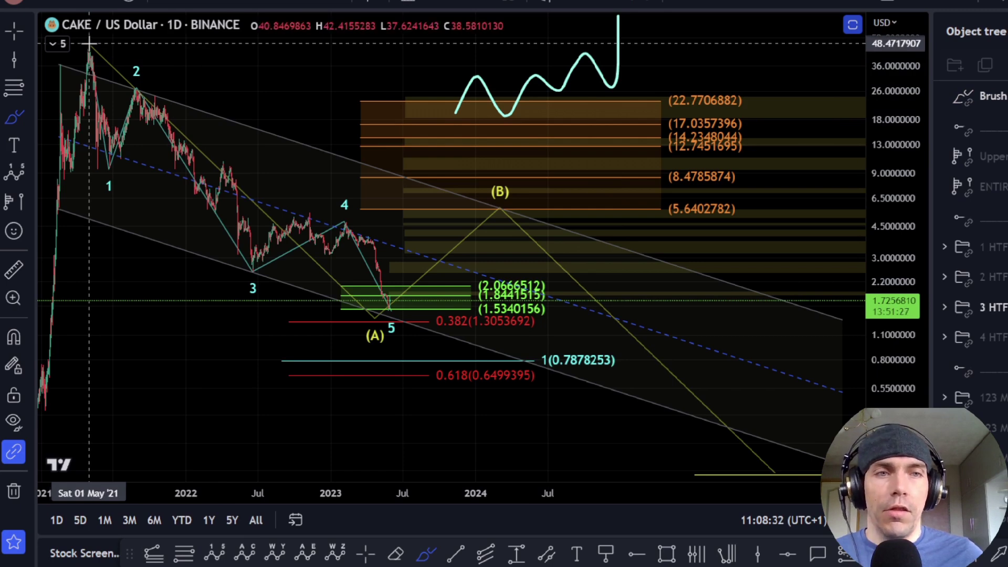
pyautogui.hotkey('ctrl', 'z')
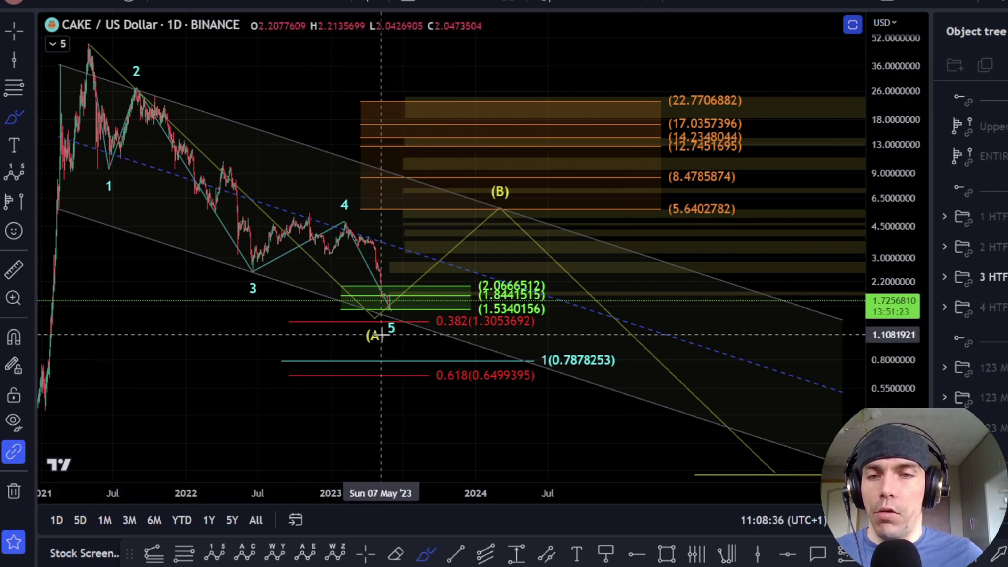
# Sketch a temporary brush path from the wave 5 low toward the (C) target and undo it
pyautogui.moveTo(392, 326)
pyautogui.mouseDown()
pyautogui.moveTo(517, 231)
pyautogui.moveTo(524, 181)
pyautogui.moveTo(686, 441)
pyautogui.mouseUp()
pyautogui.hotkey('ctrl', 'z')
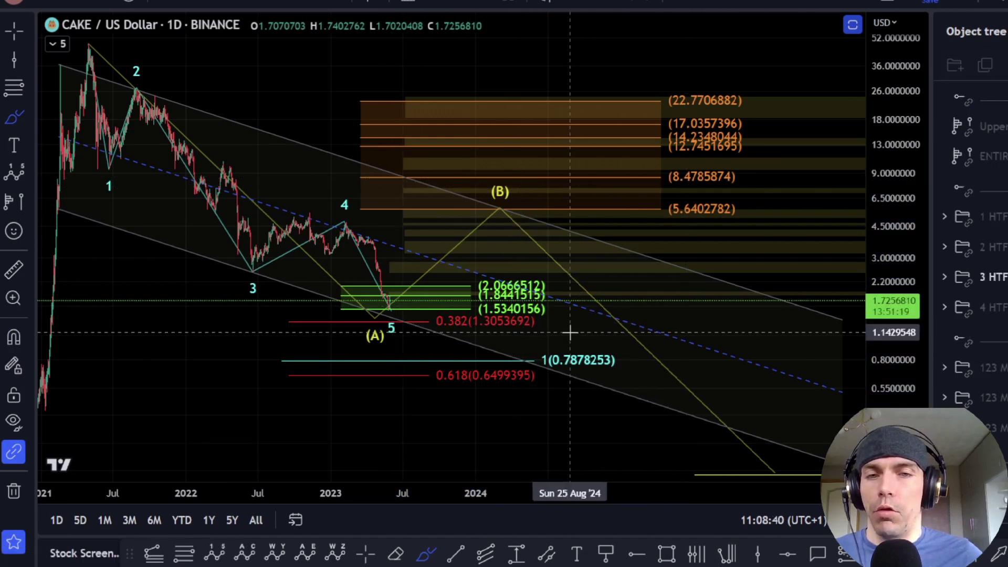
# Apply a template with white 0.618, 0.786, 0.854 and 1 levels to the Fib extension at the (C) target
pyautogui.moveTo(644, 410); pyautogui.dragTo(486, 302)
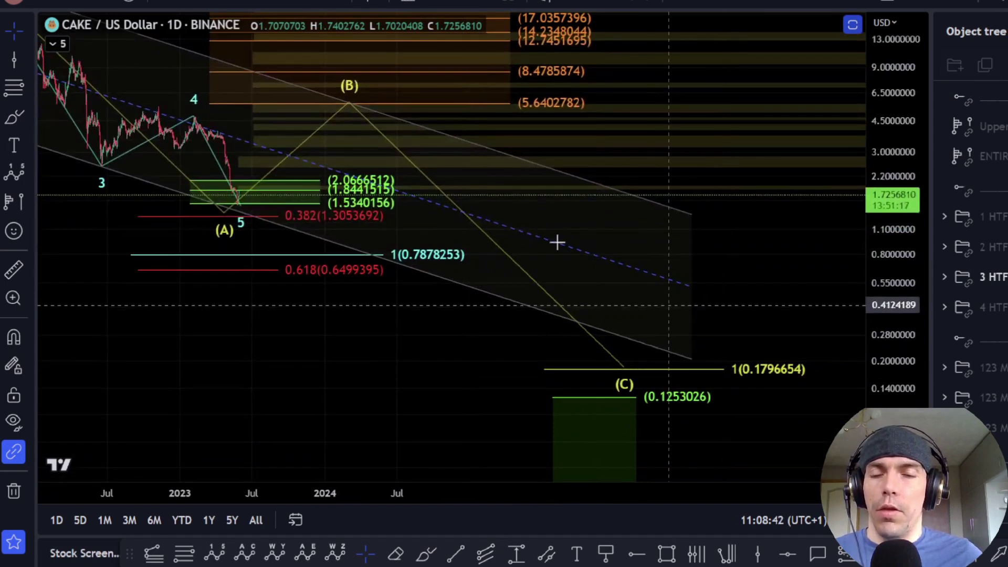
pyautogui.click(295, 157)
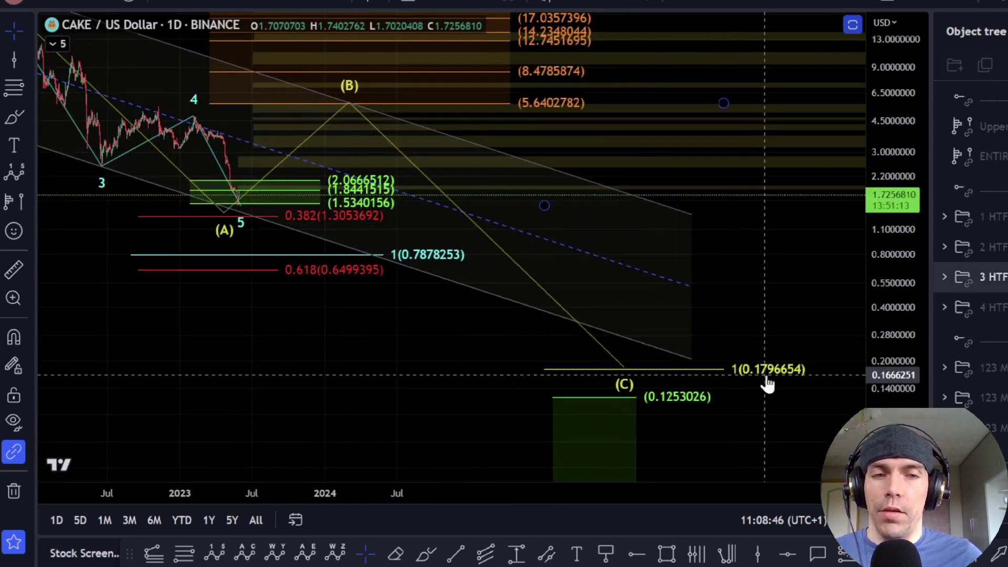
pyautogui.moveTo(742, 258); pyautogui.dragTo(779, 369)
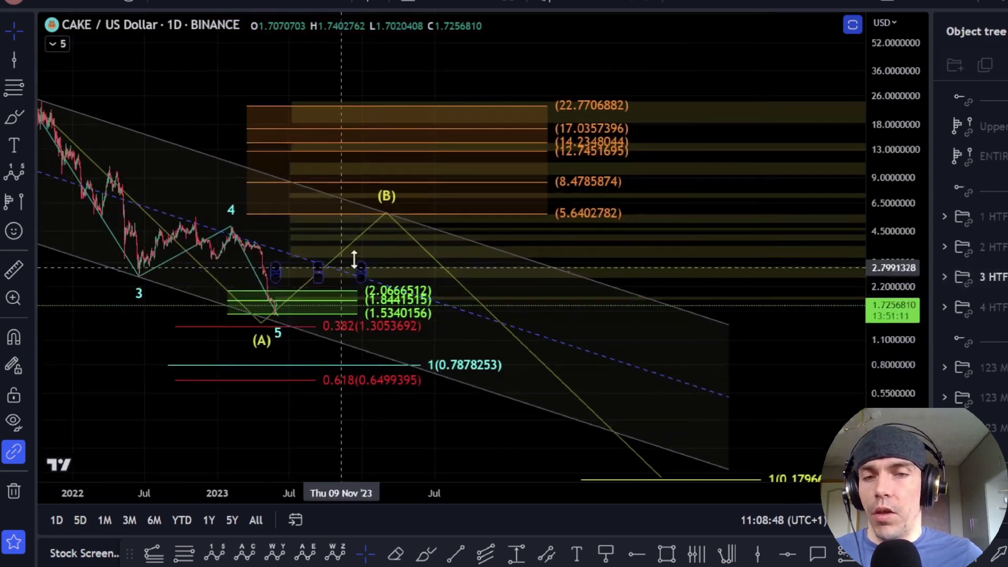
pyautogui.moveTo(795, 424); pyautogui.dragTo(788, 391)
pyautogui.moveTo(839, 338); pyautogui.dragTo(795, 262)
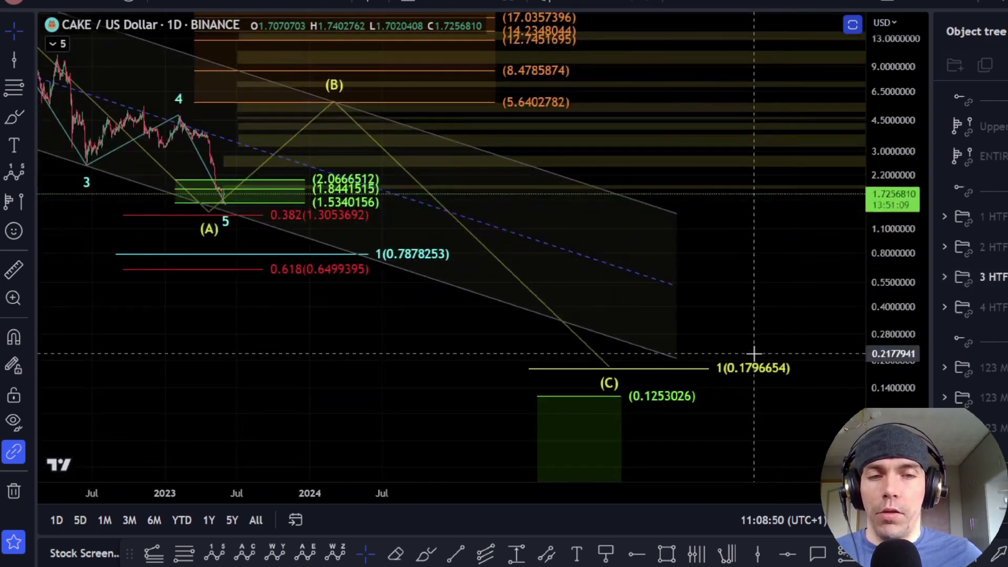
pyautogui.click(744, 373)
pyautogui.click(26, 557)
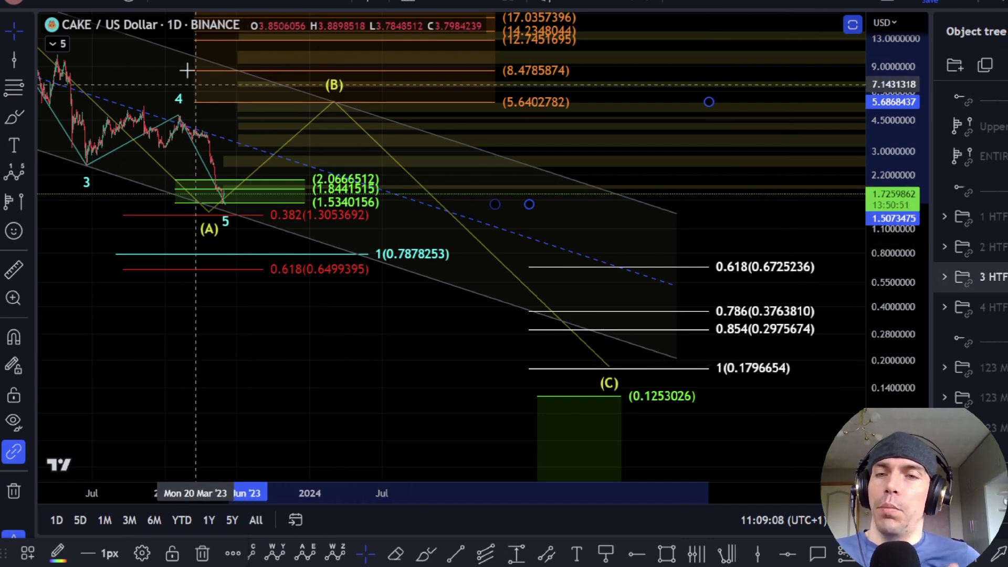
# Circle the November 2022 high with the brush, sketch a rally from wave 5 to the 5.6402782 level, and undo each stroke
pyautogui.moveTo(444, 324); pyautogui.dragTo(505, 332)
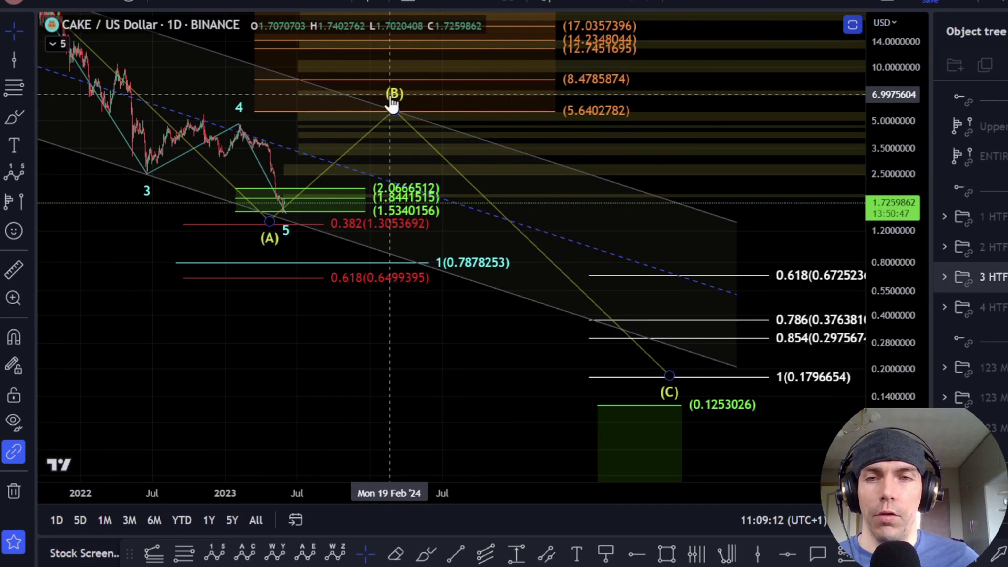
pyautogui.moveTo(489, 402); pyautogui.dragTo(524, 469)
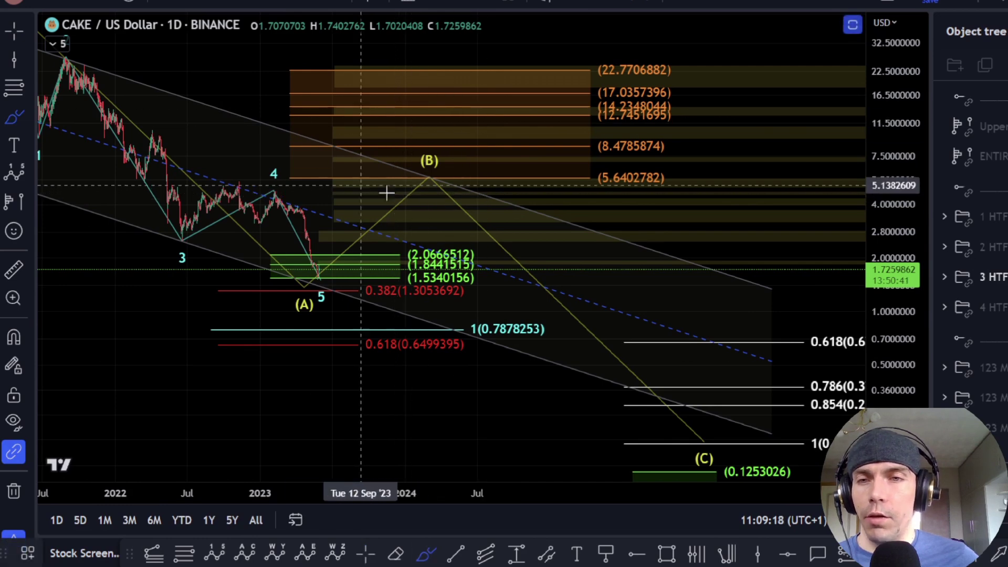
pyautogui.moveTo(258, 180)
pyautogui.mouseDown()
pyautogui.moveTo(223, 189)
pyautogui.moveTo(243, 182)
pyautogui.mouseUp()
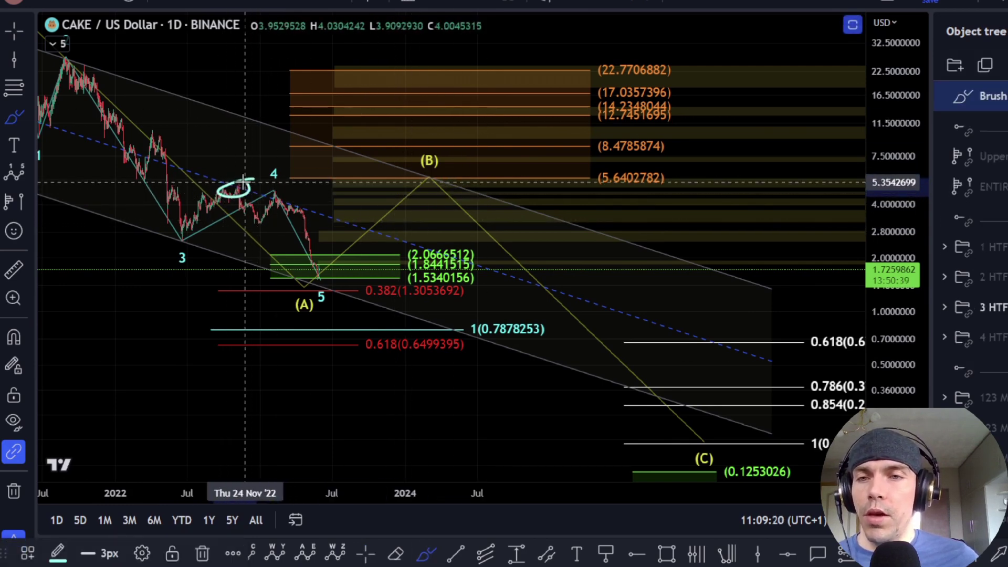
pyautogui.hotkey('ctrl', 'z')
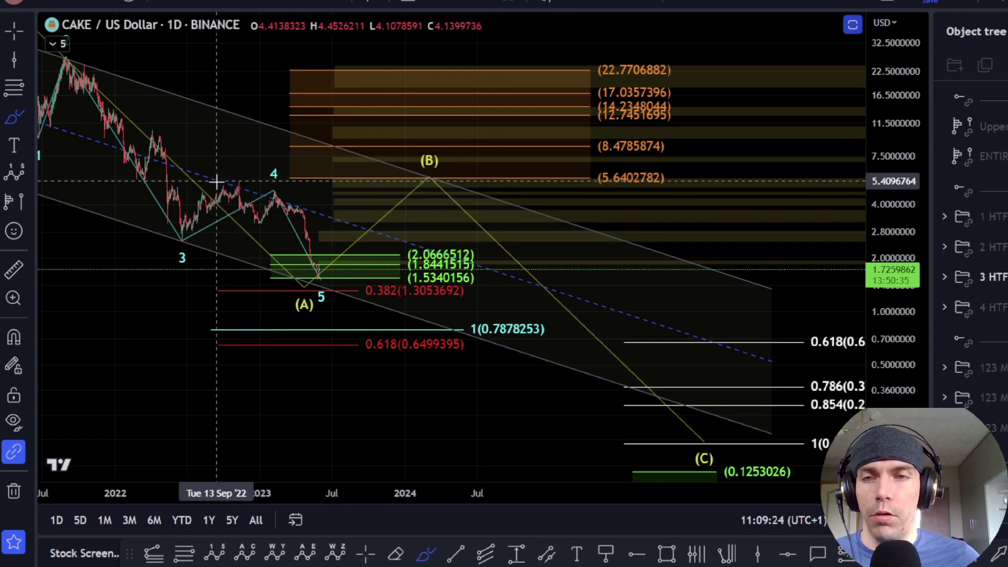
pyautogui.moveTo(320, 288); pyautogui.dragTo(402, 179)
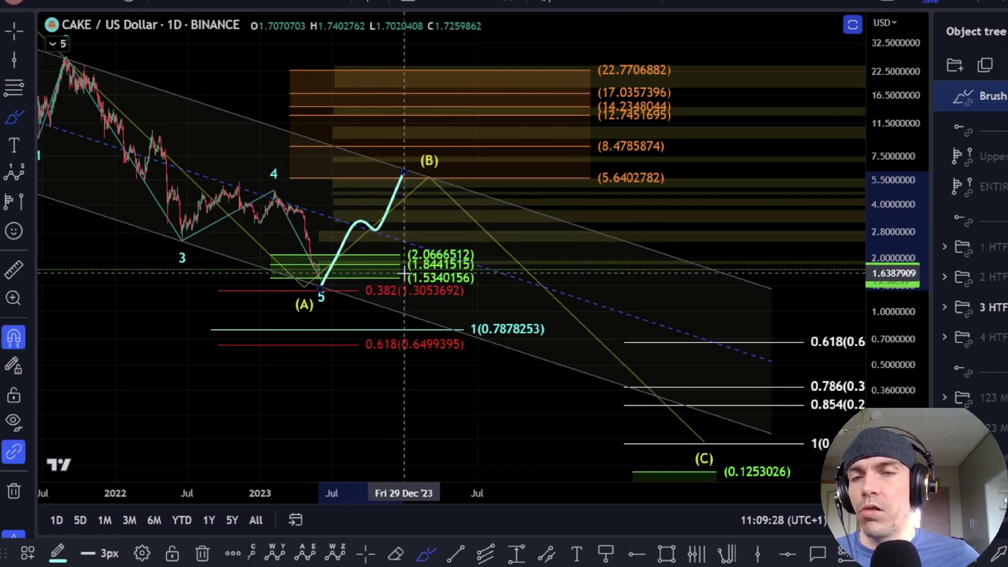
pyautogui.hotkey('ctrl', 'z')
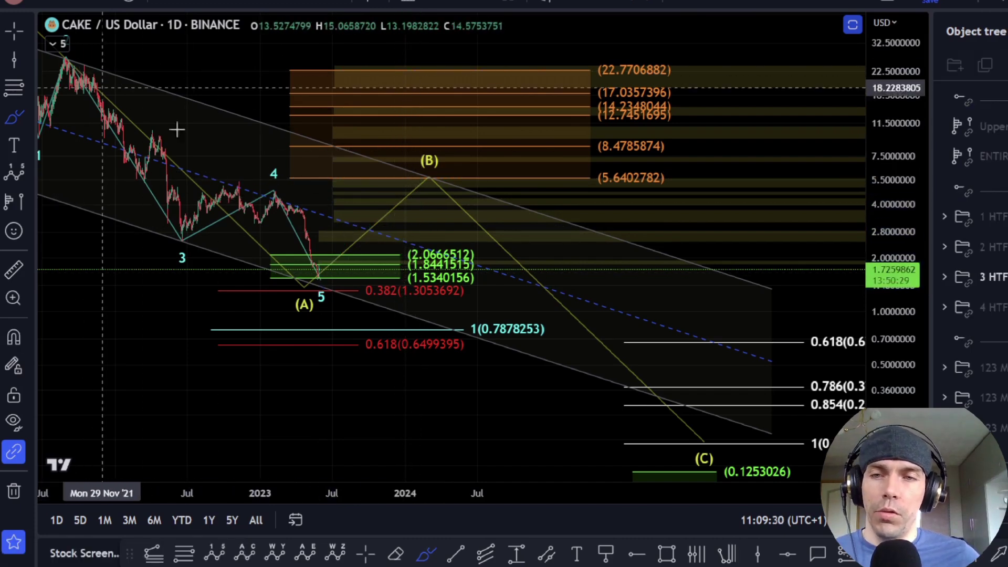
pyautogui.press('Escape')
# Hide the 3 HTF wave count and show the 1 HTF count with its circled A and B waves and orange targets
pyautogui.moveTo(177, 331); pyautogui.dragTo(325, 355)
pyautogui.moveTo(688, 428); pyautogui.dragTo(543, 366)
pyautogui.click(1004, 277)
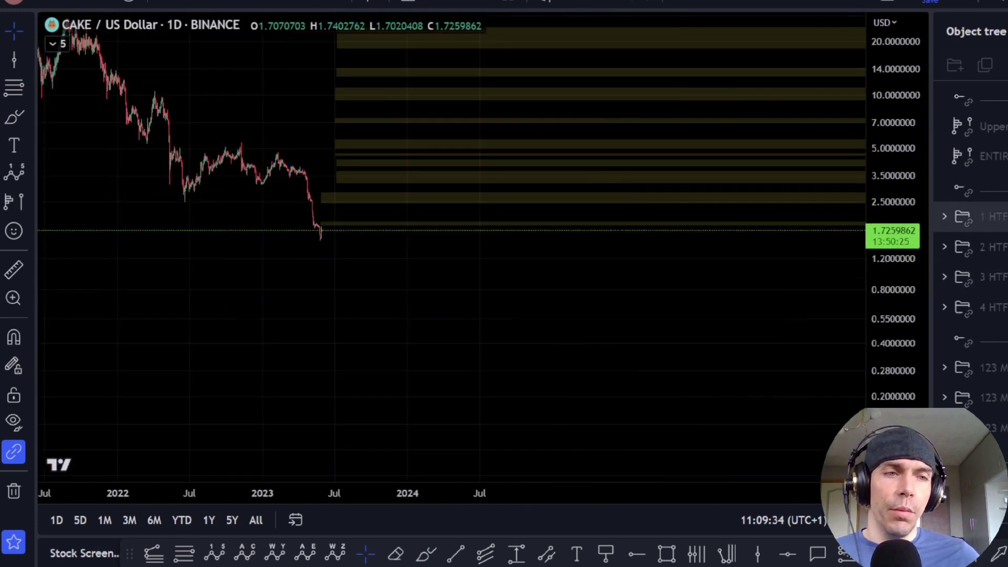
pyautogui.click(1004, 217)
pyautogui.moveTo(658, 331); pyautogui.dragTo(809, 286)
pyautogui.moveTo(916, 215); pyautogui.dragTo(916, 273)
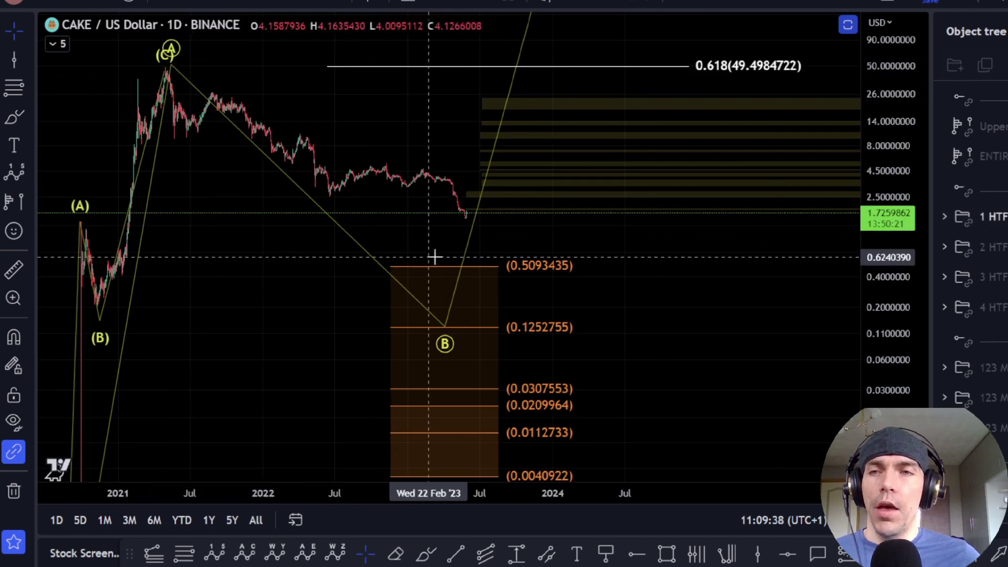
pyautogui.moveTo(637, 331); pyautogui.dragTo(675, 300)
pyautogui.moveTo(893, 224); pyautogui.dragTo(893, 244)
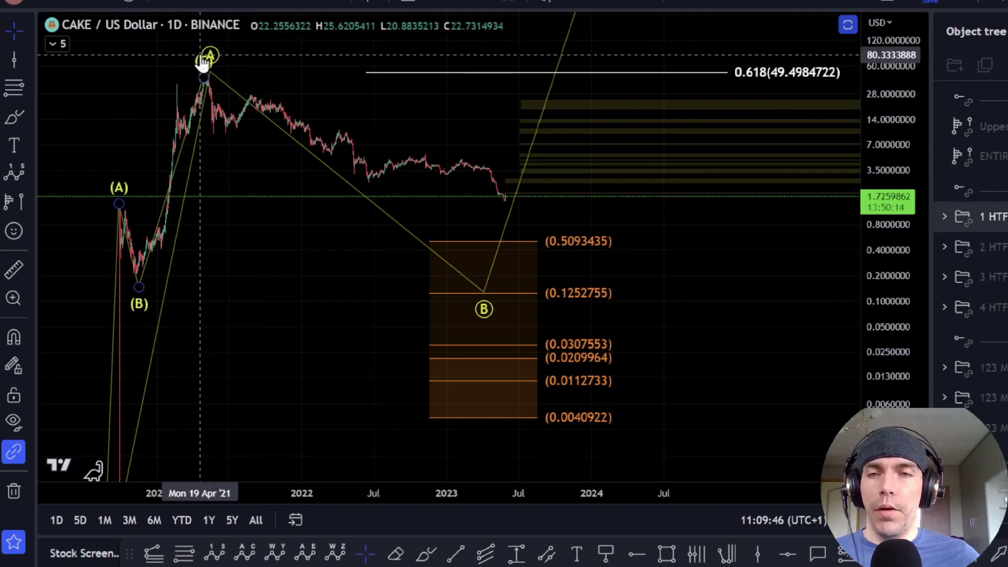
pyautogui.moveTo(483, 278); pyautogui.dragTo(493, 288)
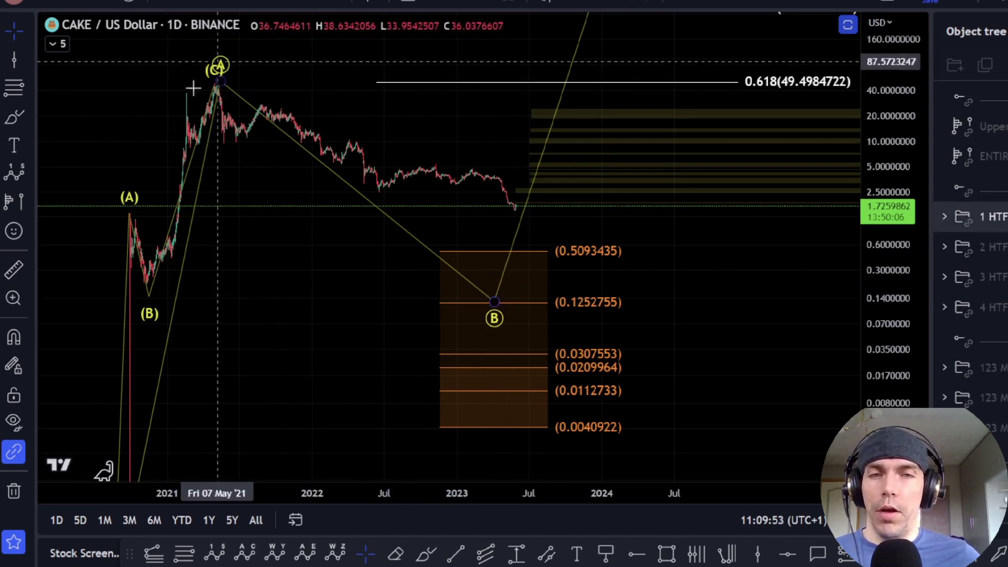
pyautogui.moveTo(773, 254); pyautogui.dragTo(655, 282)
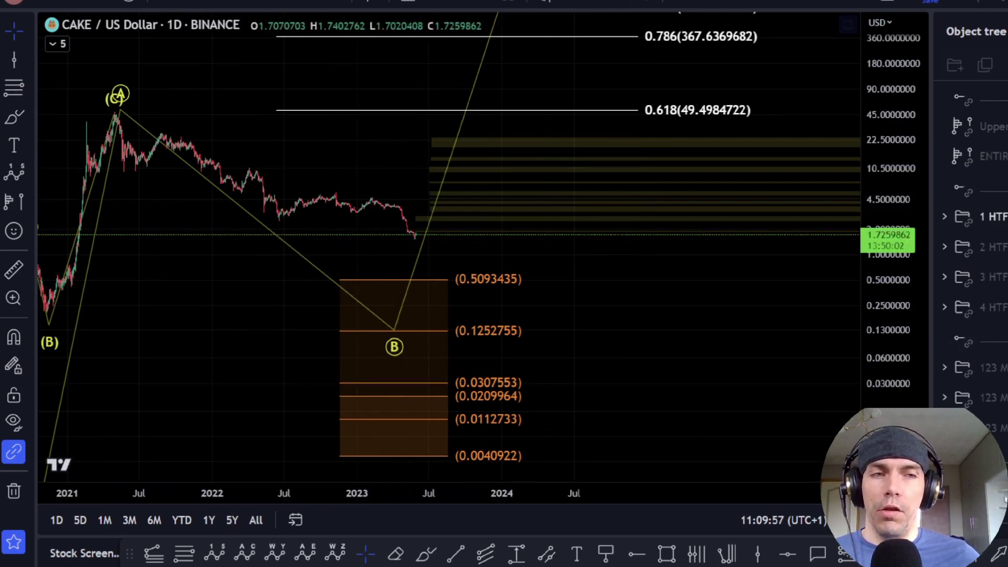
# Hide the 1 HTF wave count and show the 3 HTF count around the wave 5 low
pyautogui.click(1004, 217)
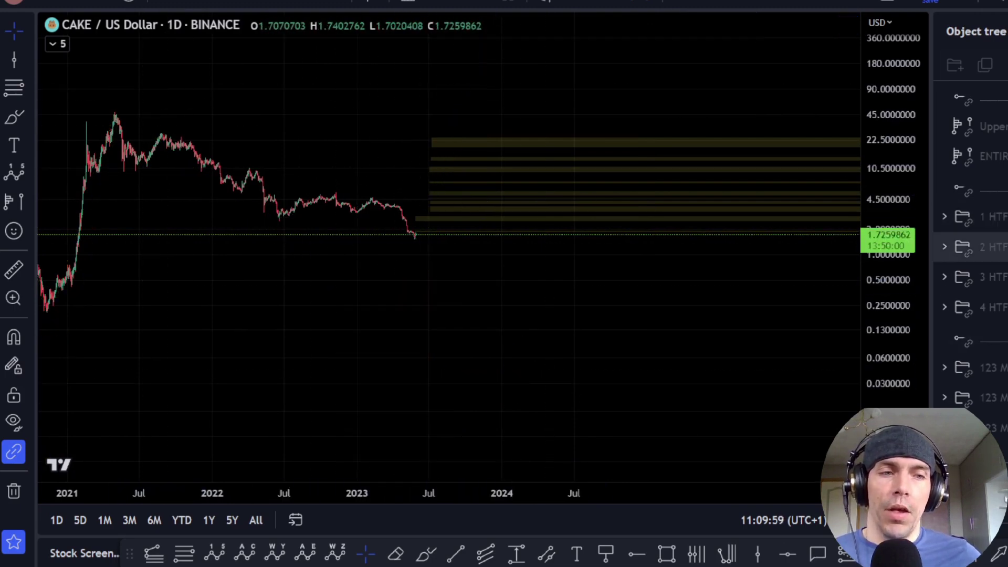
pyautogui.click(1000, 276)
pyautogui.moveTo(900, 314); pyautogui.dragTo(898, 5)
pyautogui.moveTo(334, 258); pyautogui.dragTo(268, 329)
pyautogui.scroll(5, 269, 329)
pyautogui.moveTo(881, 341); pyautogui.dragTo(876, 97)
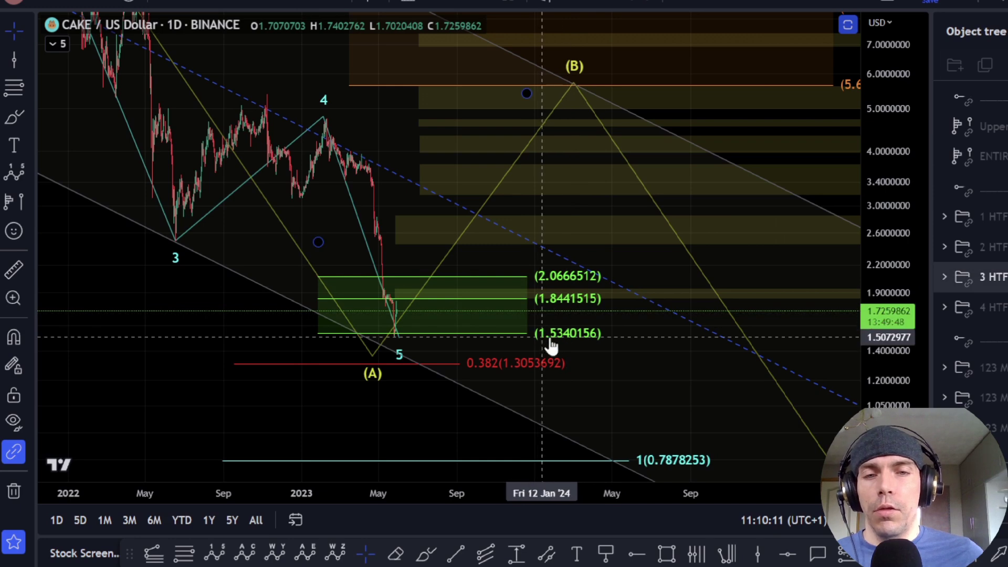
# Move the (A) point of the yellow (A)-(B)-(C) pattern onto the wave 5 low
pyautogui.moveTo(450, 418); pyautogui.dragTo(408, 324)
pyautogui.scroll(-3, 409, 324)
pyautogui.moveTo(899, 294); pyautogui.dragTo(907, 402)
pyautogui.moveTo(364, 260); pyautogui.dragTo(376, 248)
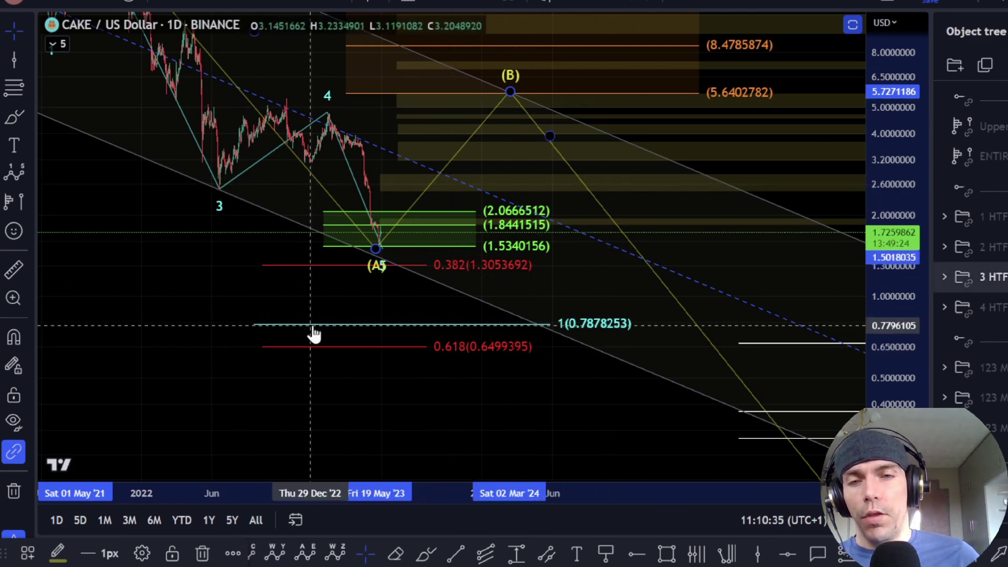
# Enable the 0.618 level on the cyan Trend-Based Fib Extension that projects wave 5
pyautogui.doubleClick(598, 332)
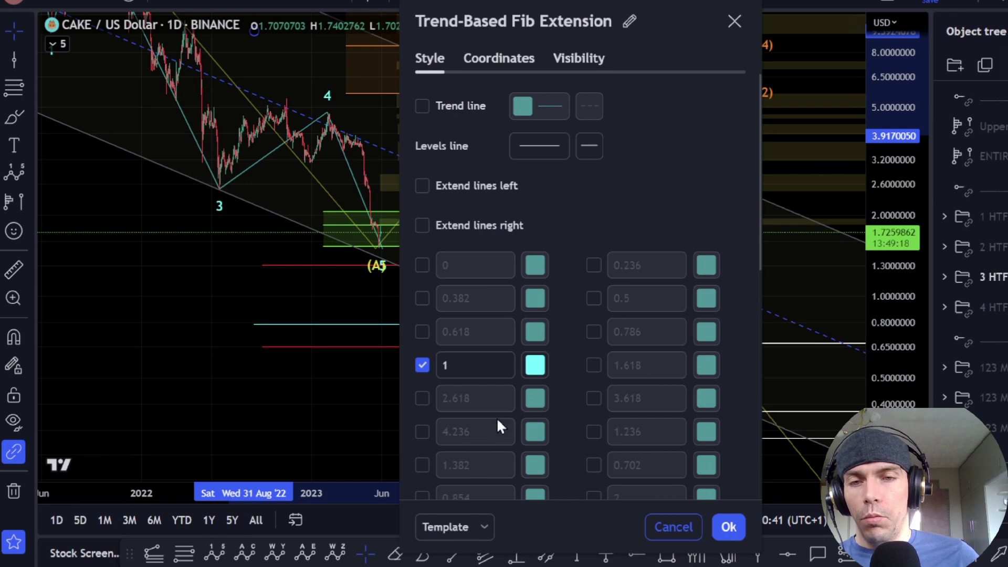
pyautogui.click(729, 527)
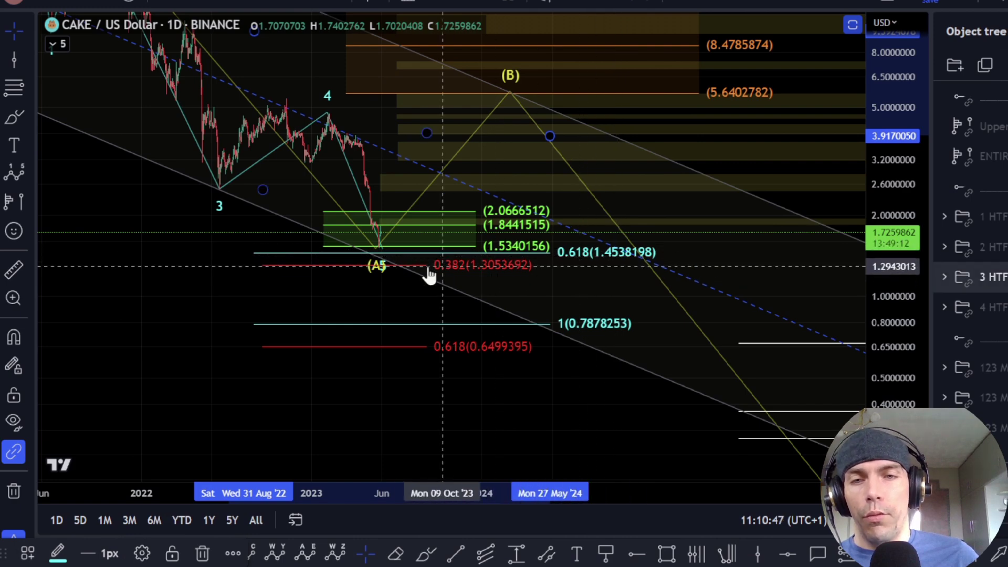
pyautogui.click(384, 272)
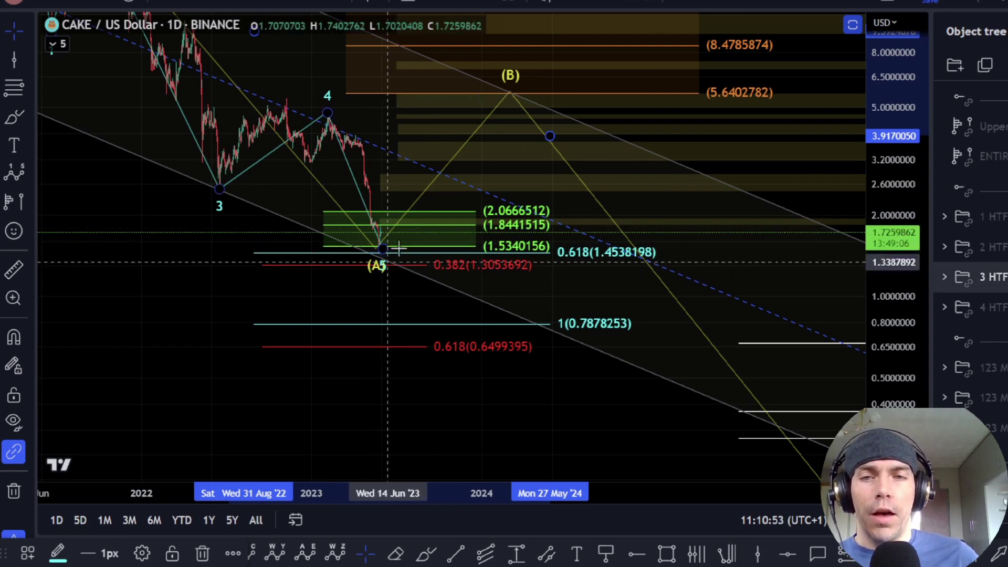
pyautogui.click(391, 273)
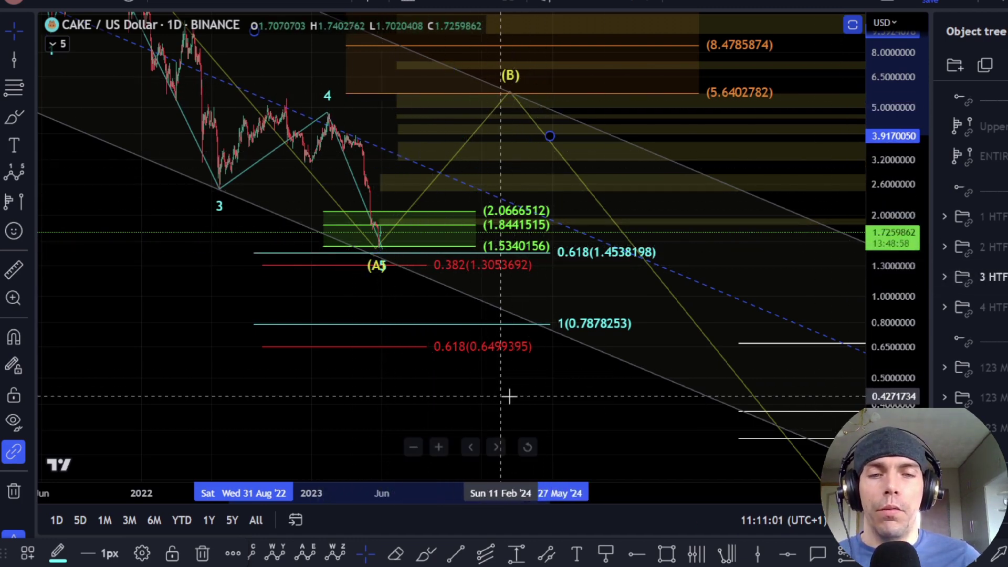
# Hide the 3 HTF wave count to expose the bare price chart and show the count again
pyautogui.moveTo(556, 380); pyautogui.dragTo(592, 435)
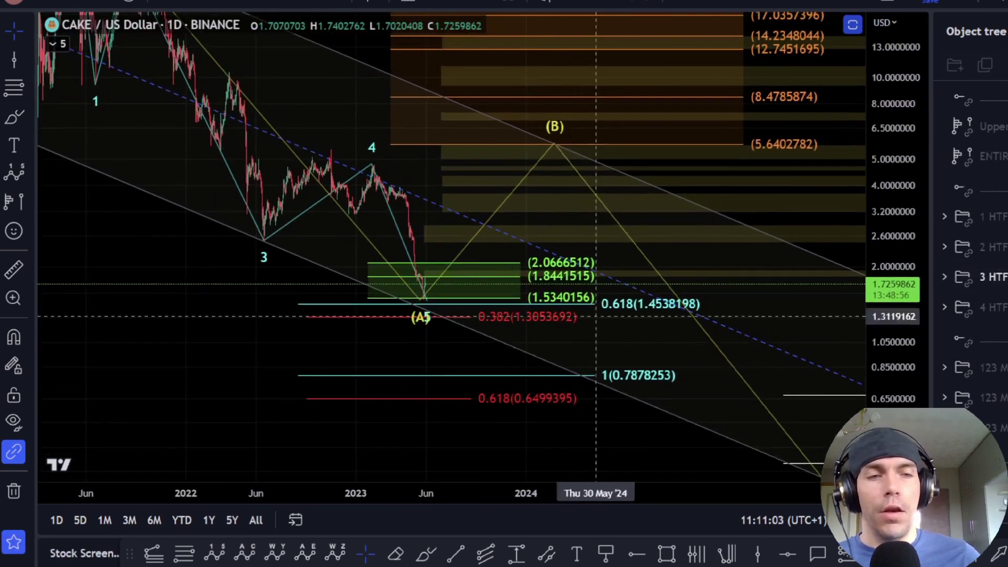
pyautogui.hotkey('ctrl', 'alt', 'h')
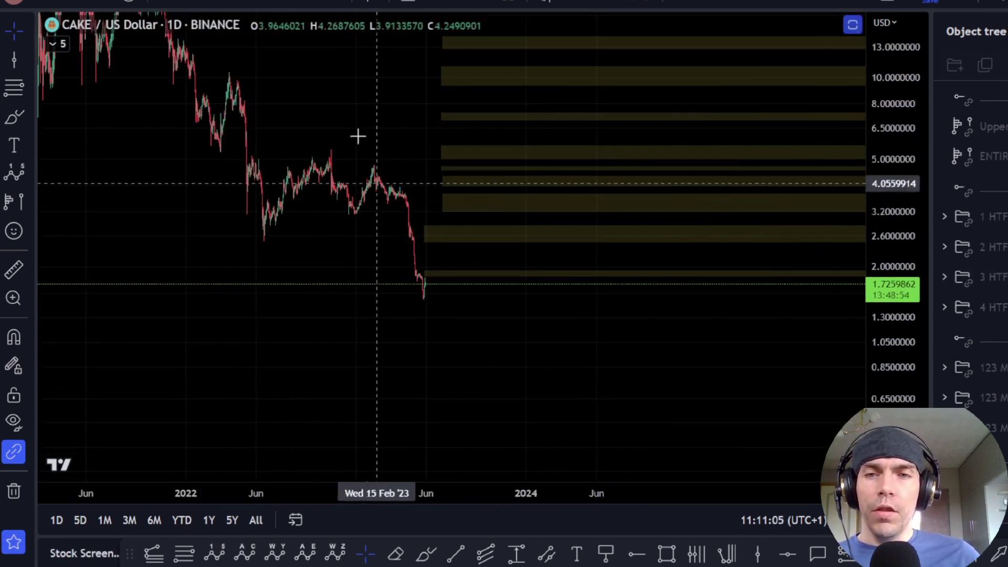
pyautogui.moveTo(399, 153); pyautogui.dragTo(525, 144)
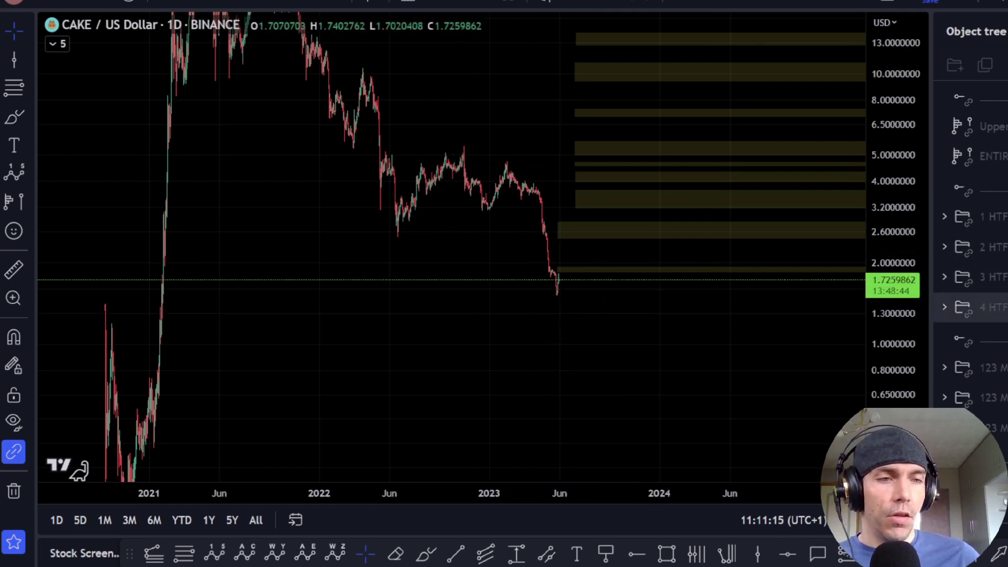
pyautogui.click(992, 277)
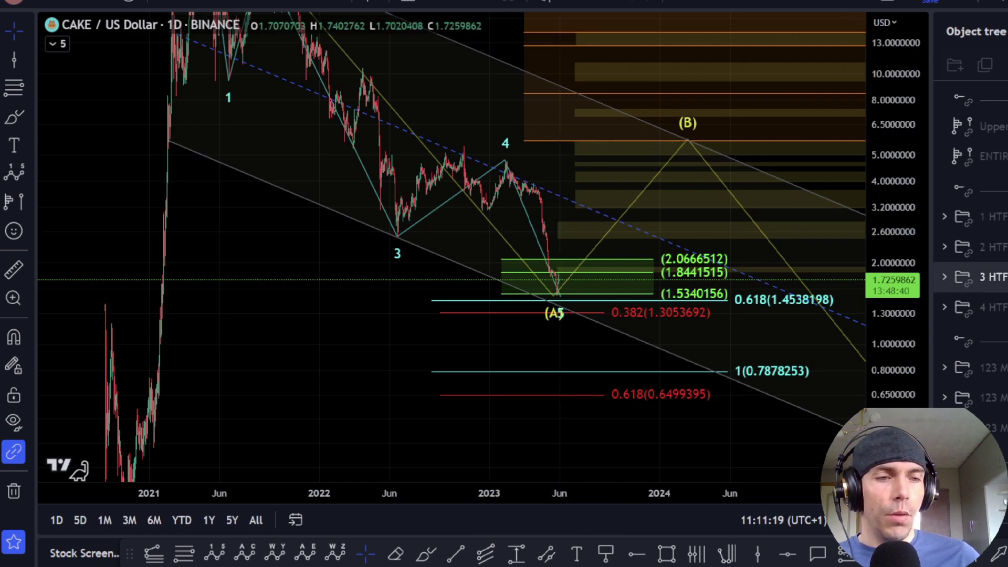
# Hide the 3 HTF count and show the first 123 M count with its a-b-c-d-e triangle
pyautogui.click(993, 277)
pyautogui.click(992, 367)
pyautogui.moveTo(900, 270); pyautogui.dragTo(900, 16)
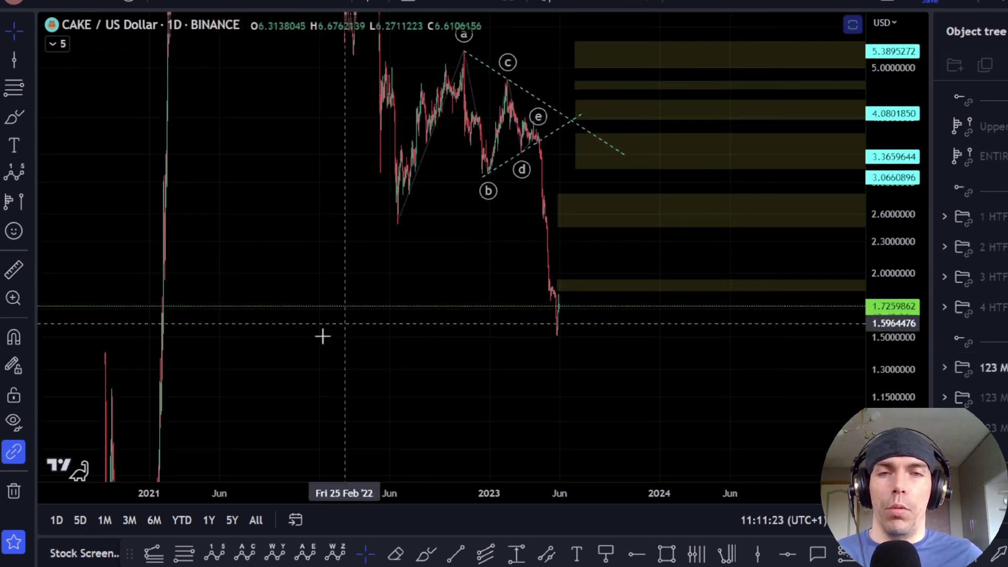
pyautogui.scroll(8, 409, 294)
pyautogui.moveTo(637, 222); pyautogui.dragTo(445, 313)
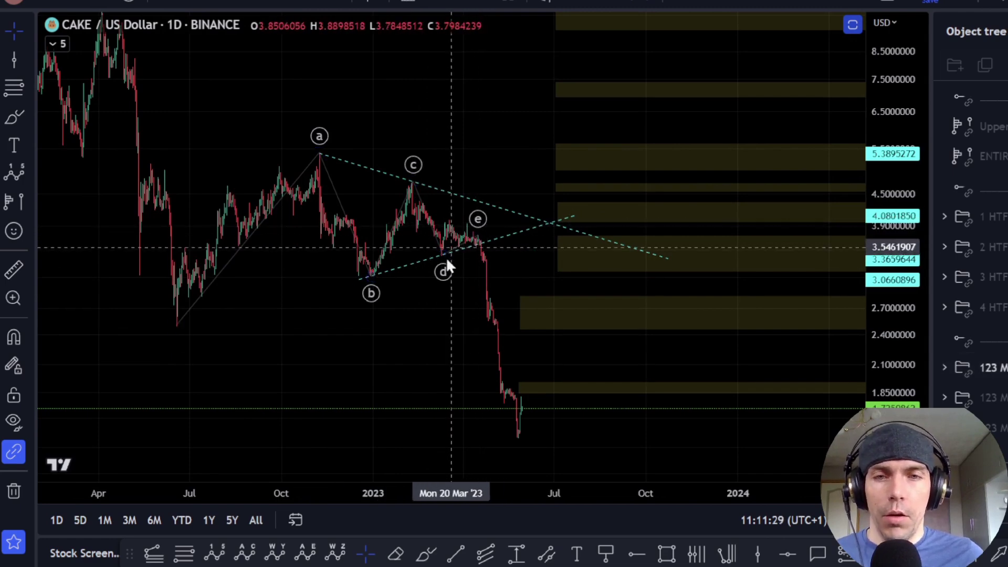
pyautogui.scroll(4, 455, 323)
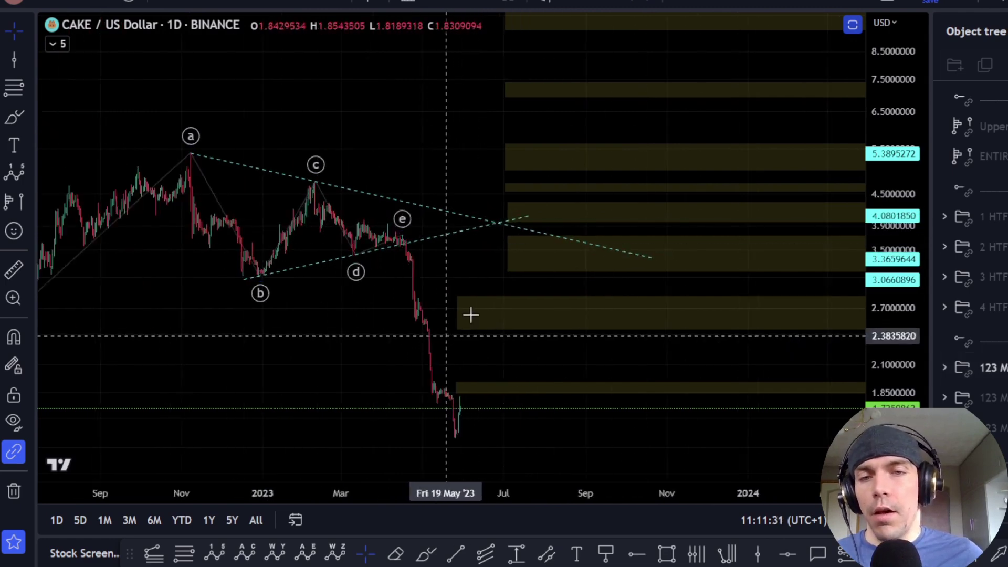
pyautogui.scroll(-4, 525, 310)
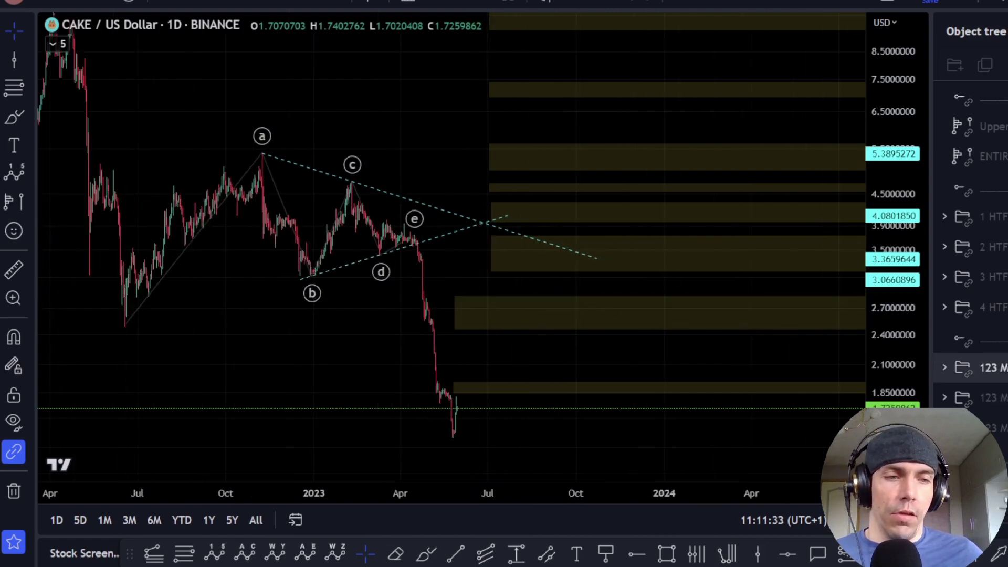
# Hide the triangle count and show the third 123 M count with its nested downward impulse and targets
pyautogui.click(992, 368)
pyautogui.press('Delete')
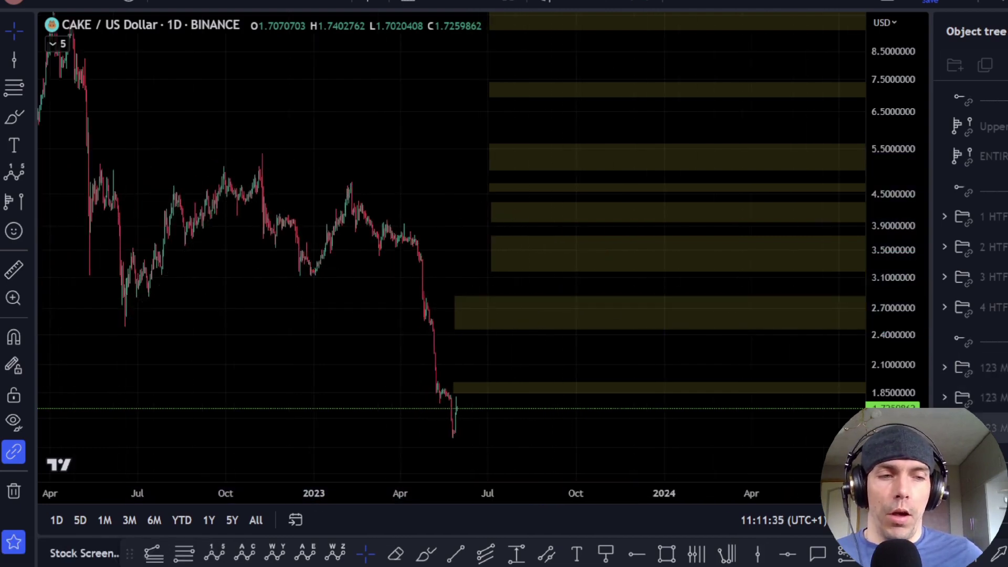
pyautogui.click(997, 428)
pyautogui.moveTo(332, 305); pyautogui.dragTo(357, 234)
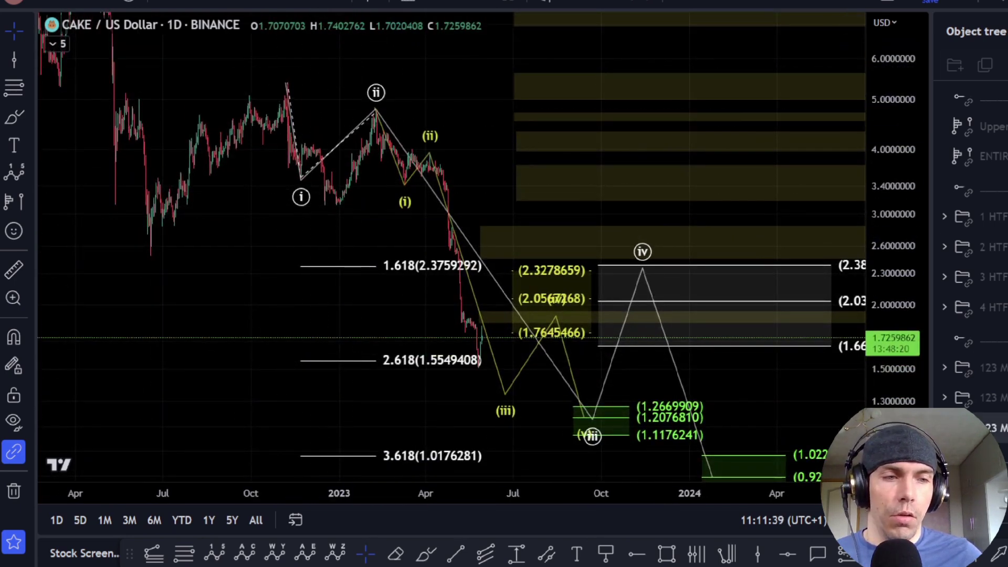
# Hide the third 123 M count and show the second one with the circled i to v decline from April 2023
pyautogui.click(998, 428)
pyautogui.click(998, 398)
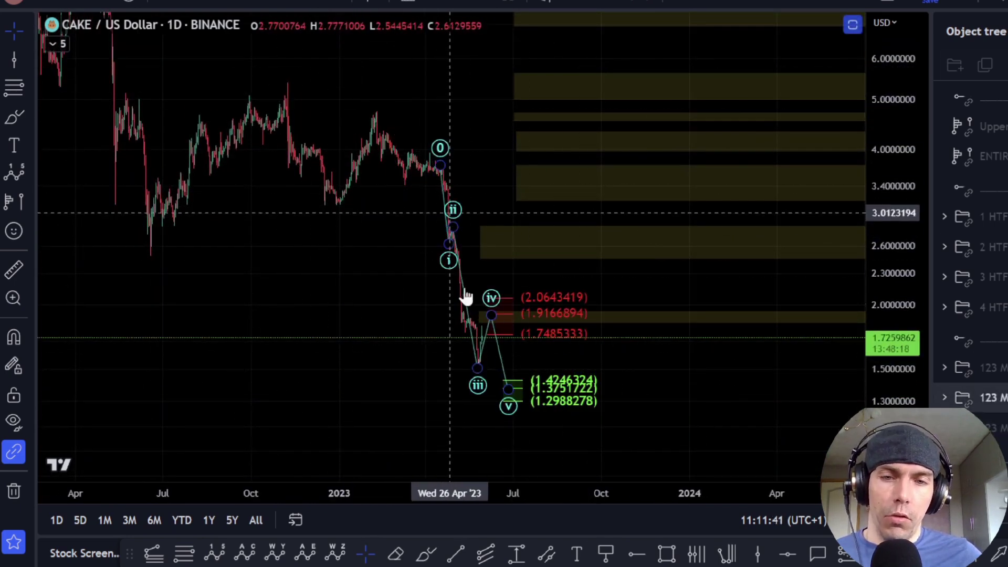
pyautogui.scroll(3, 496, 446)
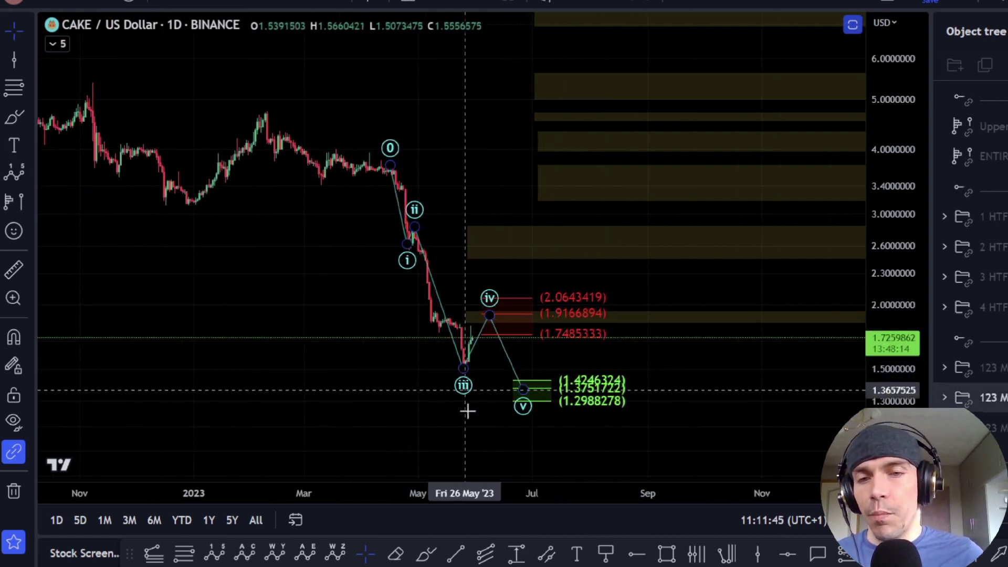
pyautogui.moveTo(608, 360)
pyautogui.mouseDown()
pyautogui.moveTo(509, 376)
pyautogui.moveTo(650, 423)
pyautogui.moveTo(602, 375)
pyautogui.mouseUp()
pyautogui.press('Delete')
pyautogui.press('Escape')
# Hide the second 123 M count and show the third one with its nested yellow and white downward impulses
pyautogui.moveTo(907, 401); pyautogui.dragTo(907, 273)
pyautogui.moveTo(707, 408); pyautogui.dragTo(683, 312)
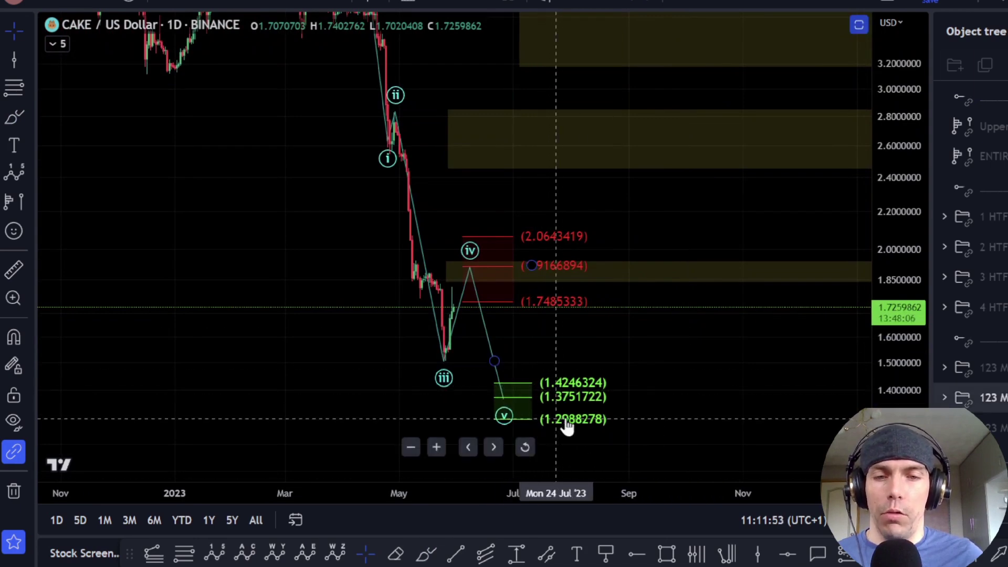
pyautogui.moveTo(658, 381); pyautogui.dragTo(755, 479)
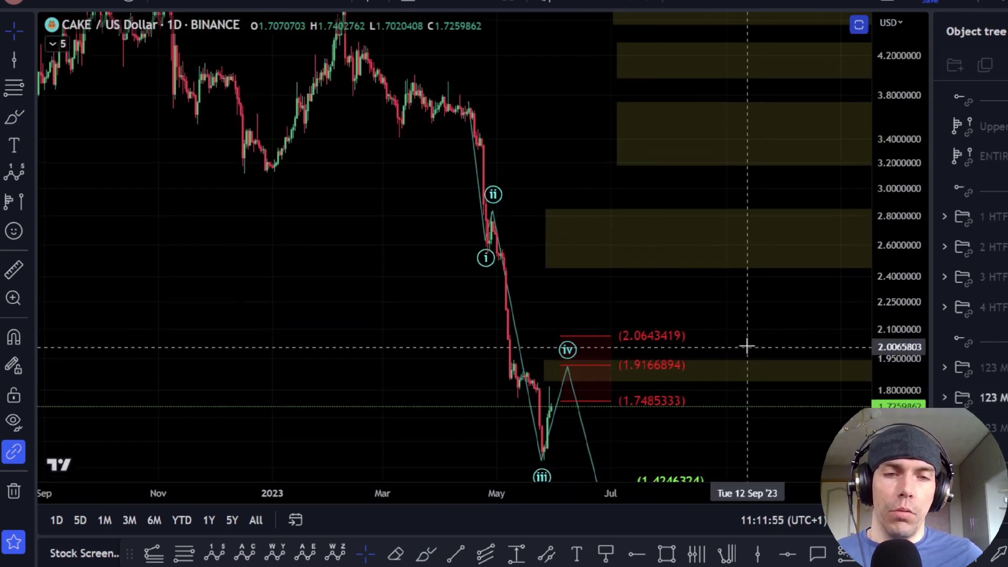
pyautogui.moveTo(745, 336); pyautogui.dragTo(723, 266)
pyautogui.moveTo(924, 259); pyautogui.dragTo(930, 398)
pyautogui.click(1004, 397)
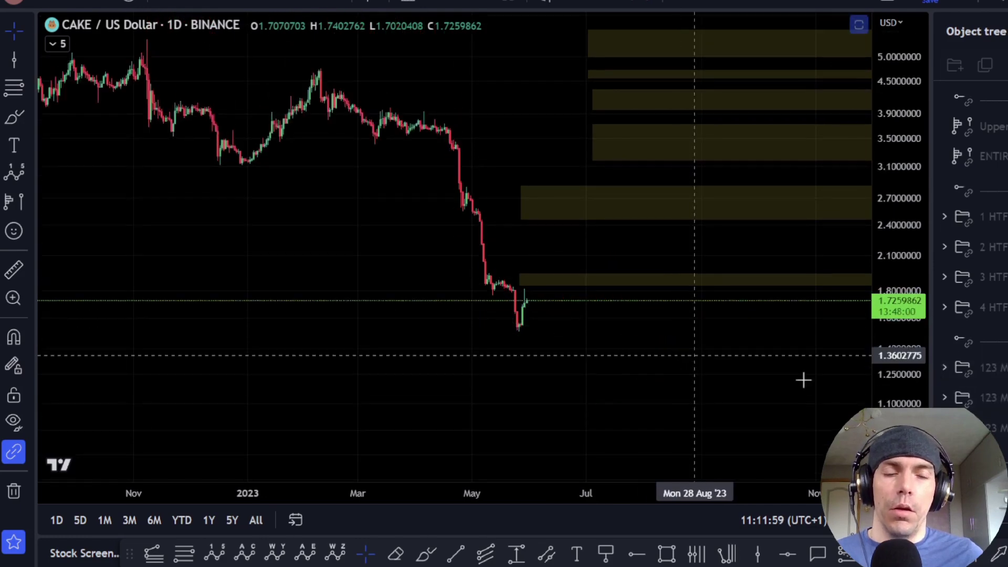
pyautogui.click(1004, 428)
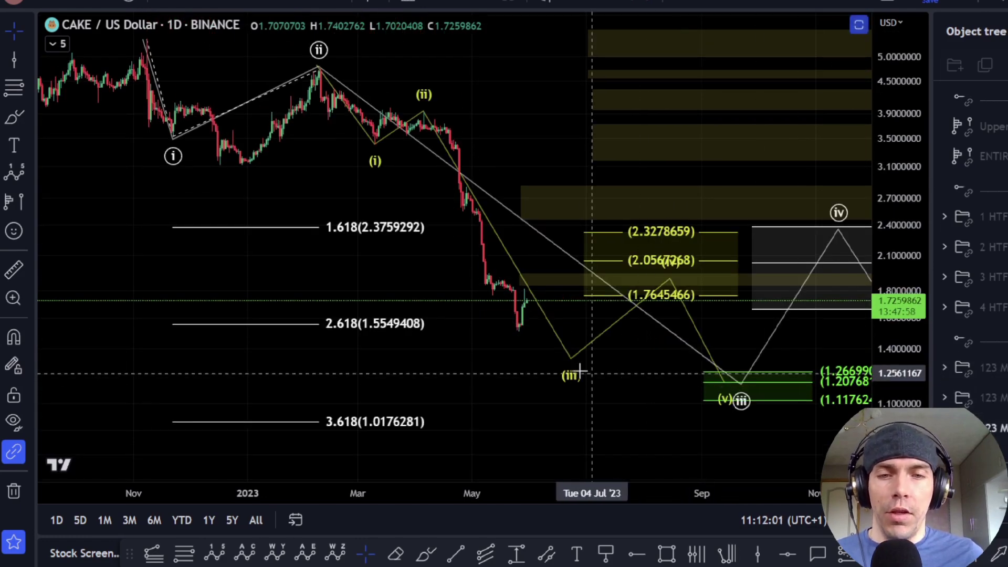
# Move yellow wave (iii) to the 26 May 2023 low at about 1.51 and wave (iv) to the 2.3278659 target
pyautogui.moveTo(571, 360); pyautogui.dragTo(519, 331)
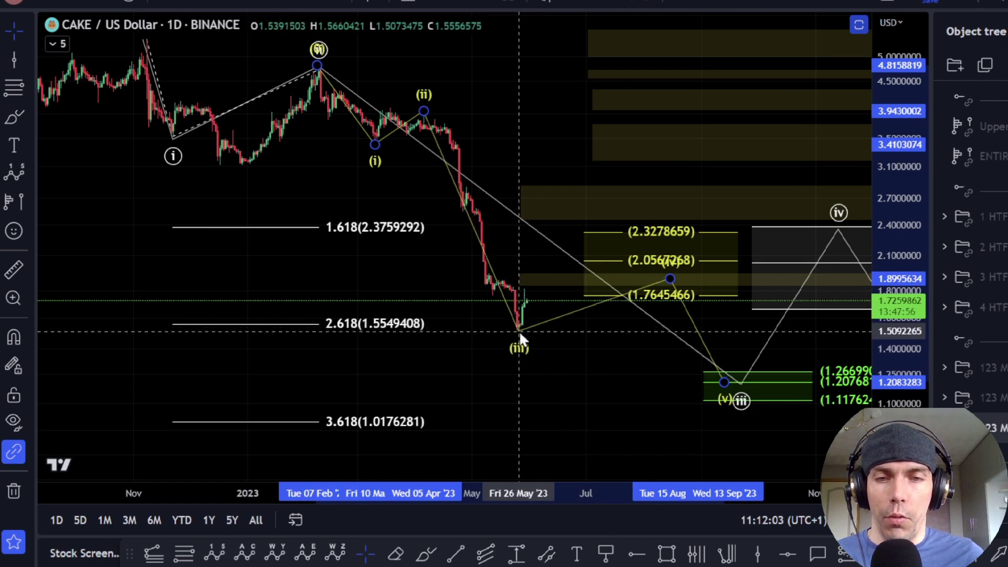
pyautogui.moveTo(670, 278); pyautogui.dragTo(610, 232)
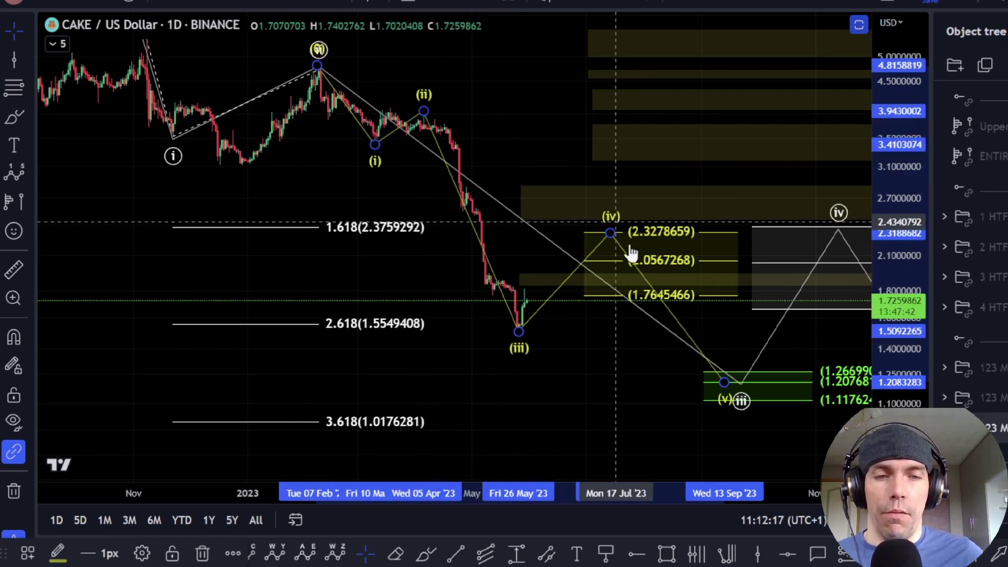
# Lower yellow wave (iv) to the 2.0567268 target and move wave (iii) down to about 1.25 in June 2023
pyautogui.moveTo(690, 322); pyautogui.dragTo(488, 287)
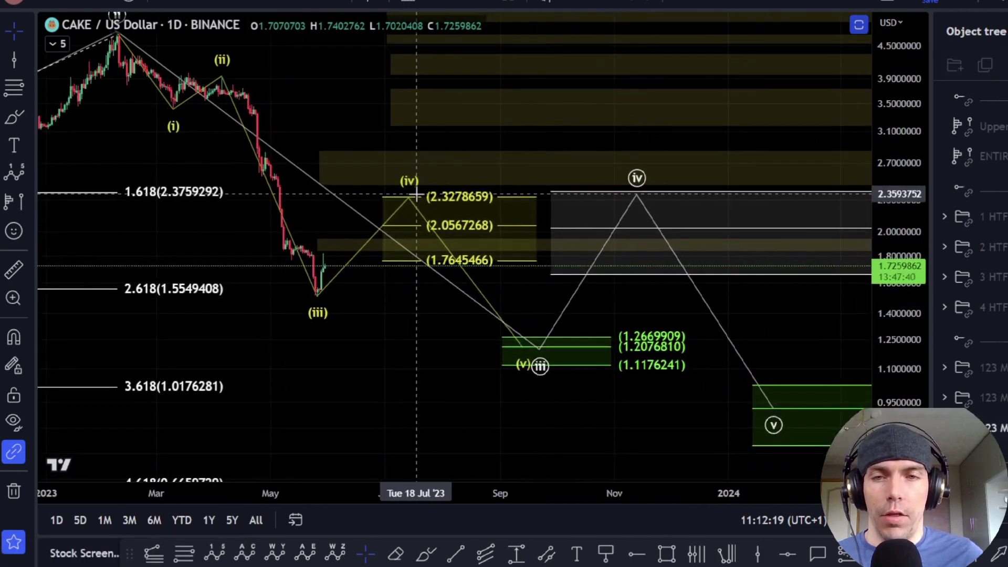
pyautogui.moveTo(417, 205)
pyautogui.mouseDown()
pyautogui.moveTo(408, 205)
pyautogui.moveTo(409, 223)
pyautogui.mouseUp()
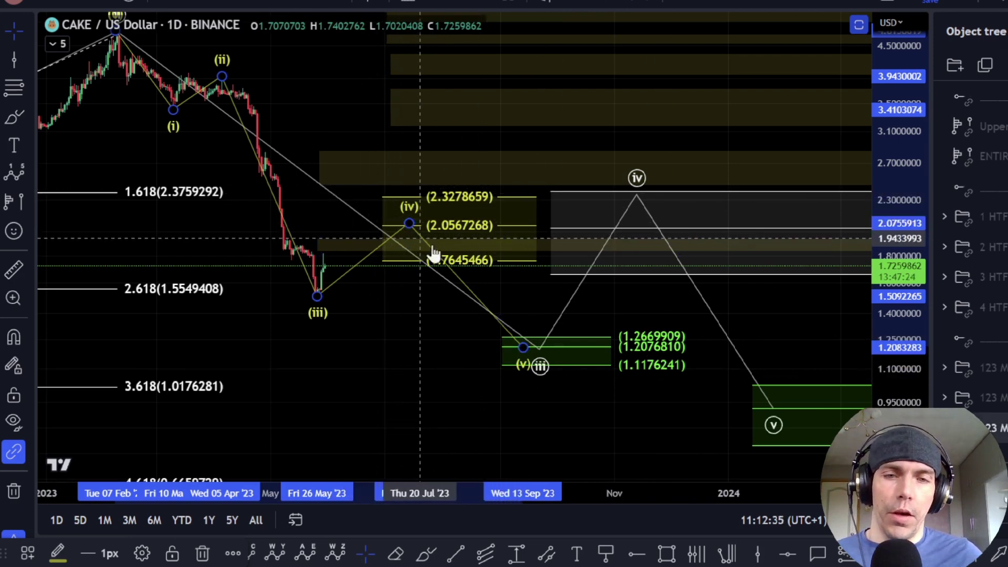
pyautogui.moveTo(318, 296)
pyautogui.mouseDown()
pyautogui.moveTo(364, 355)
pyautogui.moveTo(358, 339)
pyautogui.mouseUp()
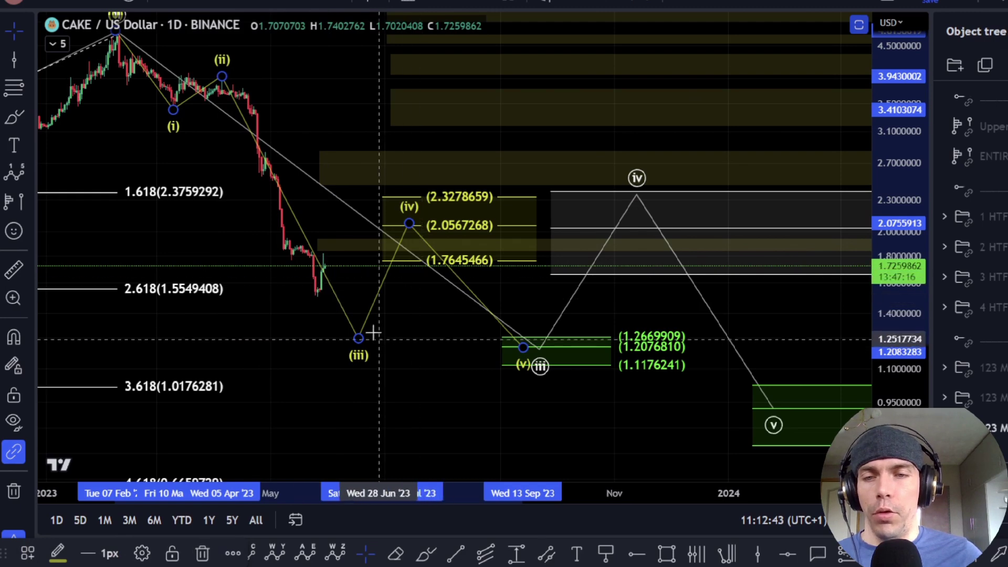
# Swap the third 123 M count for the second one to check its wave v targets, and switch back
pyautogui.click(1000, 428)
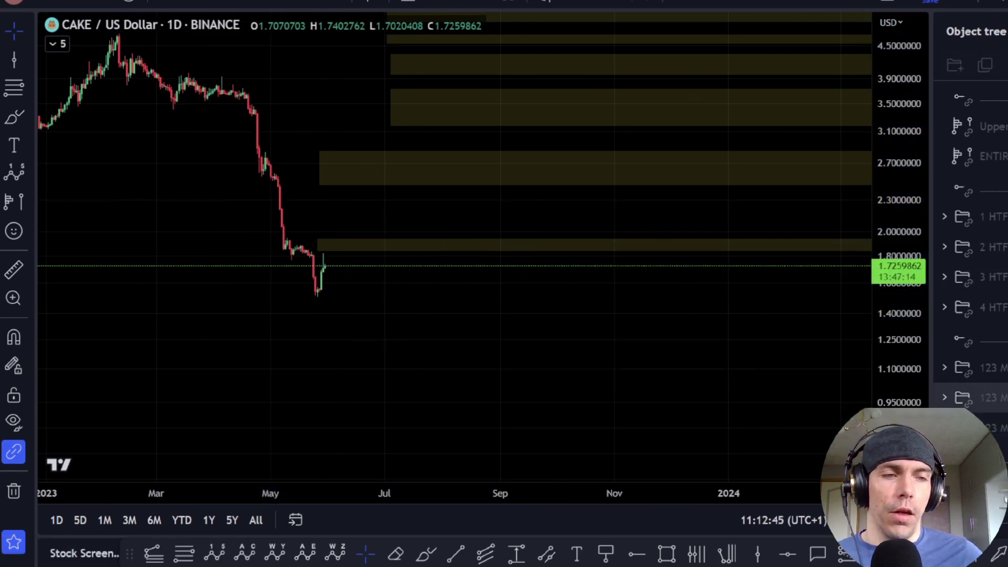
pyautogui.click(1000, 398)
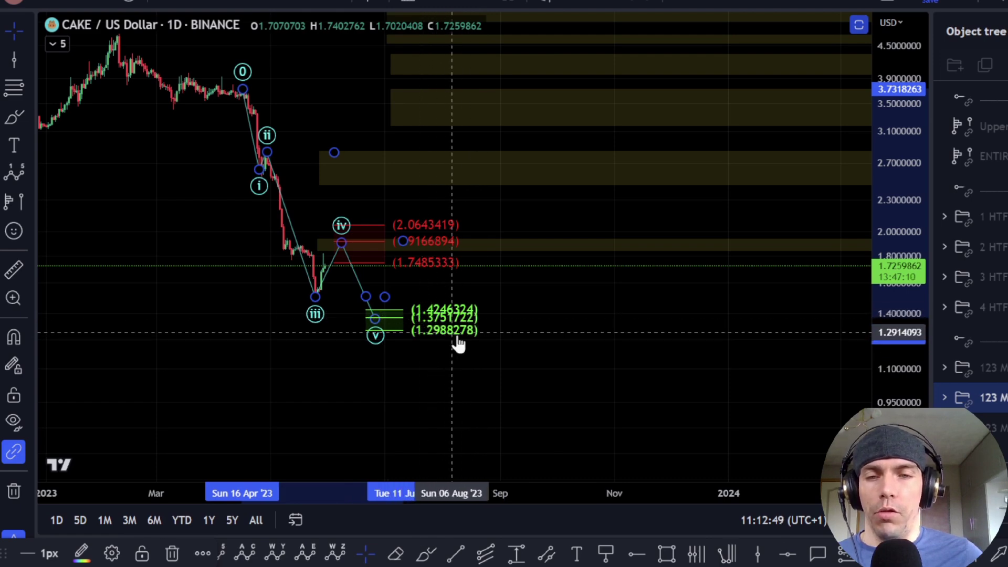
pyautogui.click(1001, 397)
pyautogui.click(1000, 428)
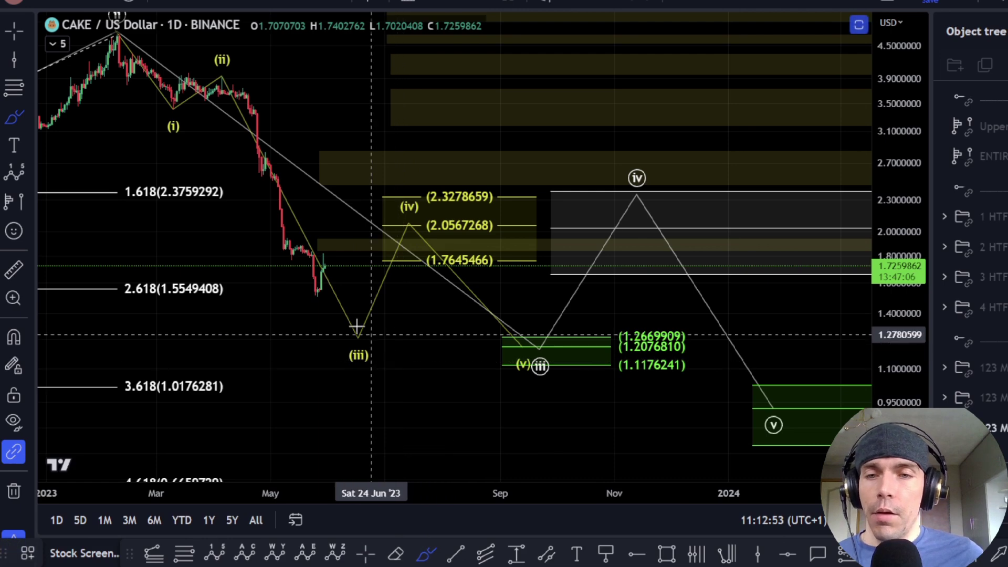
# Sketch brush paths from wave (iii) up to wave (iv) and through the remaining waves toward circled v, and undo them
pyautogui.moveTo(359, 335)
pyautogui.mouseDown()
pyautogui.moveTo(400, 303)
pyautogui.moveTo(429, 221)
pyautogui.mouseUp()
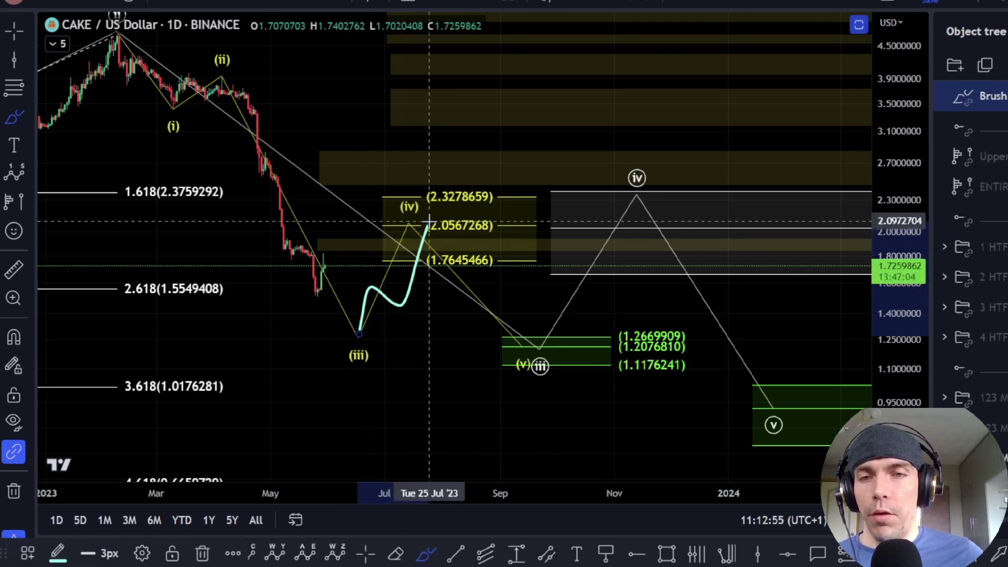
pyautogui.moveTo(369, 238)
pyautogui.mouseDown()
pyautogui.moveTo(333, 261)
pyautogui.moveTo(252, 254)
pyautogui.moveTo(332, 254)
pyautogui.mouseUp()
pyautogui.hotkey('ctrl', 'z')
pyautogui.hotkey('ctrl', 'z')
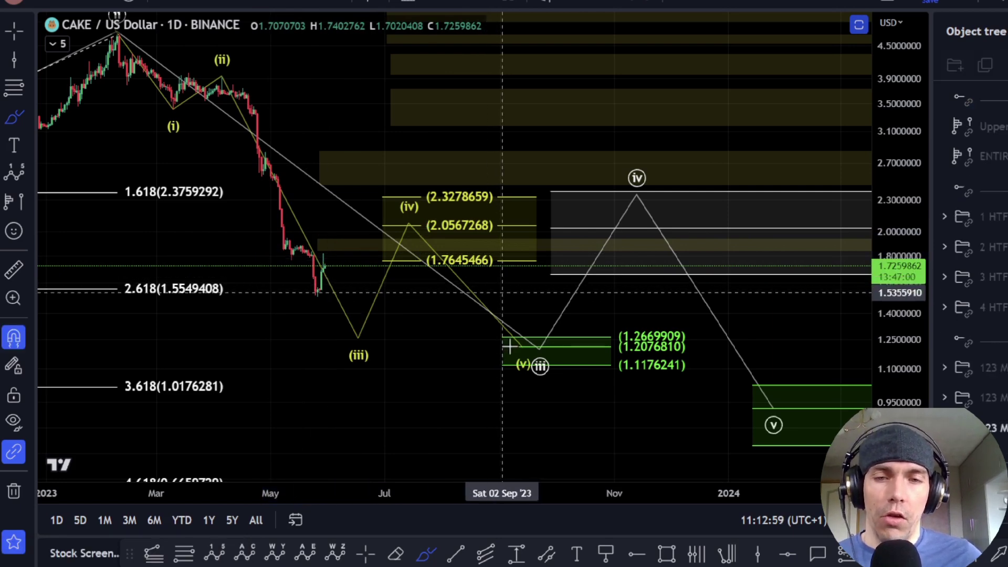
pyautogui.moveTo(408, 205)
pyautogui.mouseDown()
pyautogui.moveTo(541, 357)
pyautogui.moveTo(608, 239)
pyautogui.moveTo(675, 241)
pyautogui.moveTo(794, 413)
pyautogui.mouseUp()
pyautogui.hotkey('ctrl', 'z')
# Sketch a brush path rising in two legs from circled wave v to above 7.0 and falling below 0.5, and undo it
pyautogui.moveTo(771, 307); pyautogui.dragTo(691, 289)
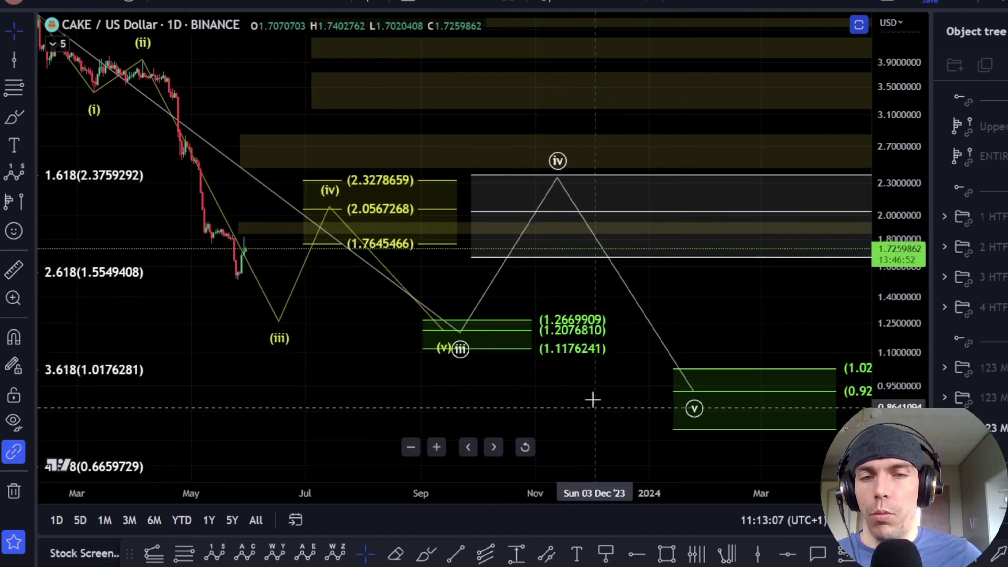
pyautogui.moveTo(574, 396); pyautogui.dragTo(419, 381)
pyautogui.scroll(-5, 465, 367)
pyautogui.moveTo(694, 299); pyautogui.dragTo(698, 277)
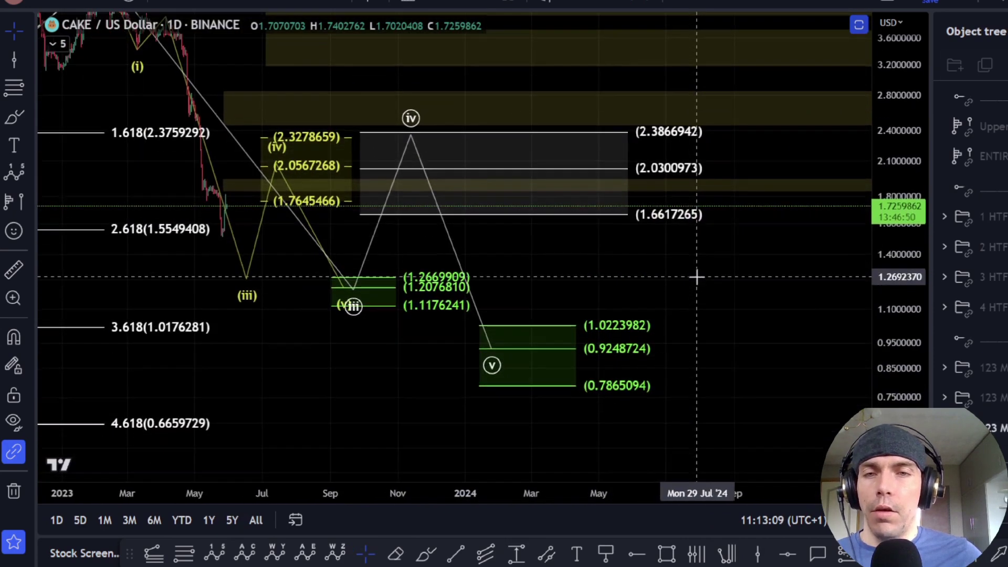
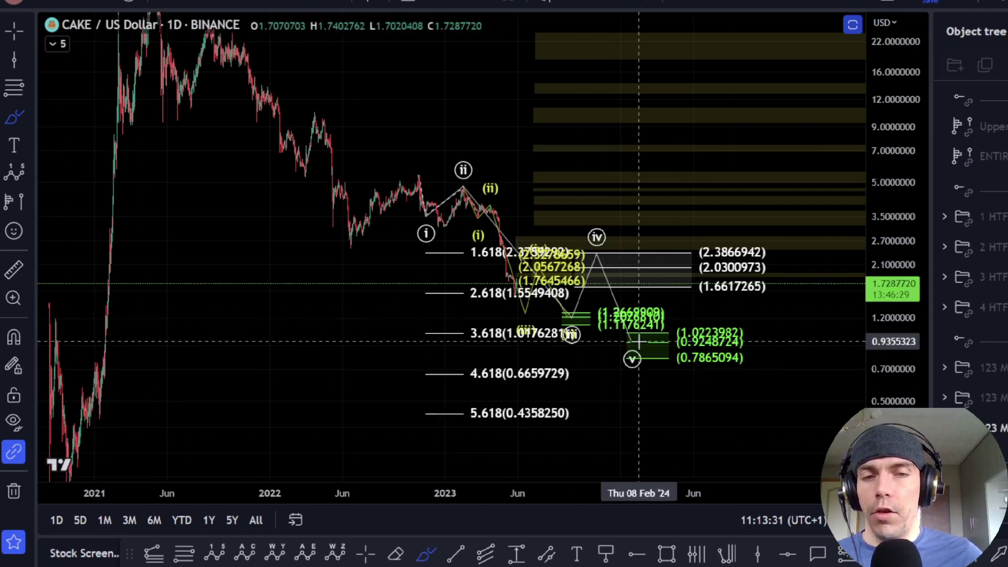
pyautogui.moveTo(630, 341)
pyautogui.mouseDown()
pyautogui.moveTo(666, 215)
pyautogui.moveTo(746, 131)
pyautogui.moveTo(863, 433)
pyautogui.mouseUp()
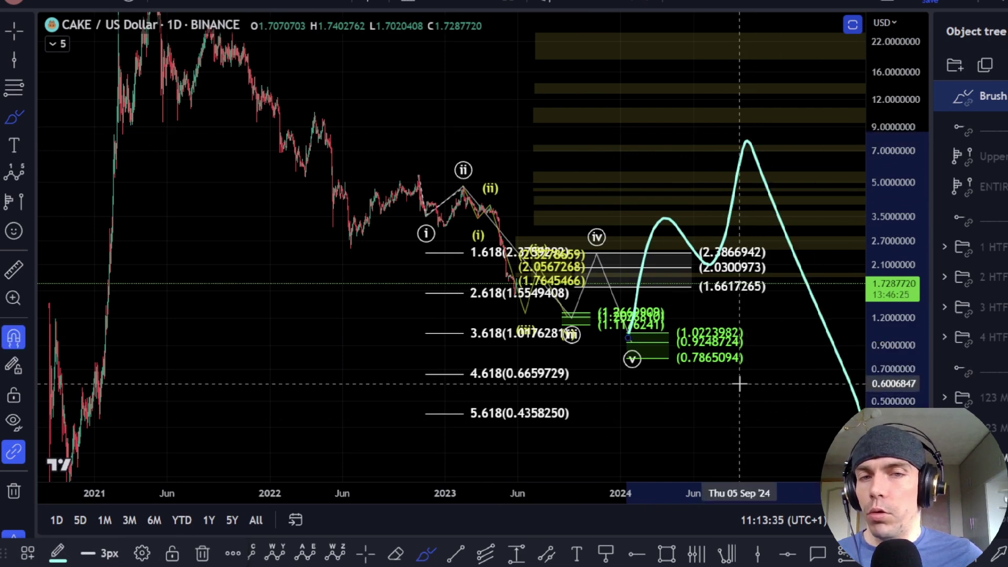
pyautogui.hotkey('ctrl', 'z')
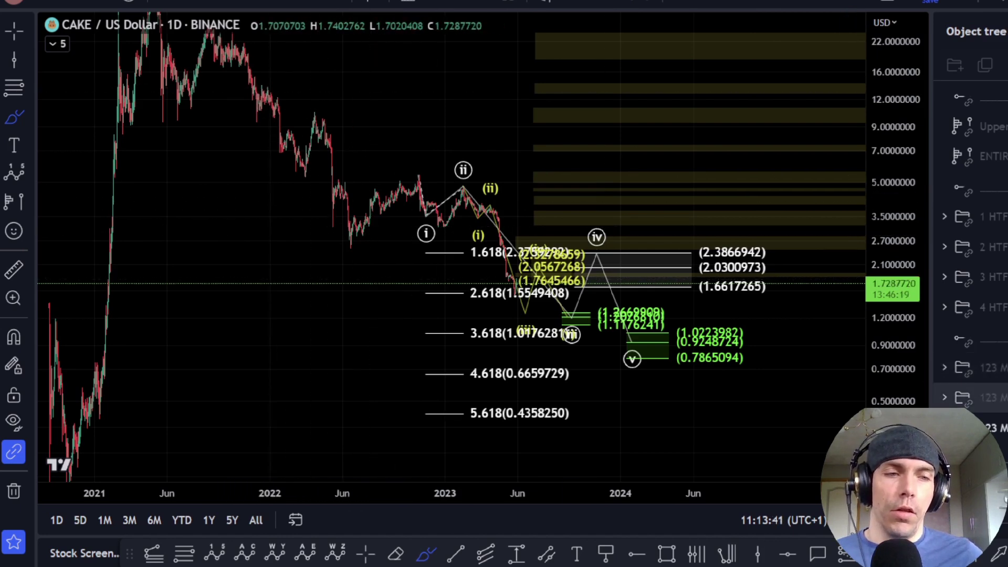
# Overlay the 2 HTF count with its (W)-(X)-(Y) channel on the third 123 M count to compare targets, and hide it again
pyautogui.click(1004, 247)
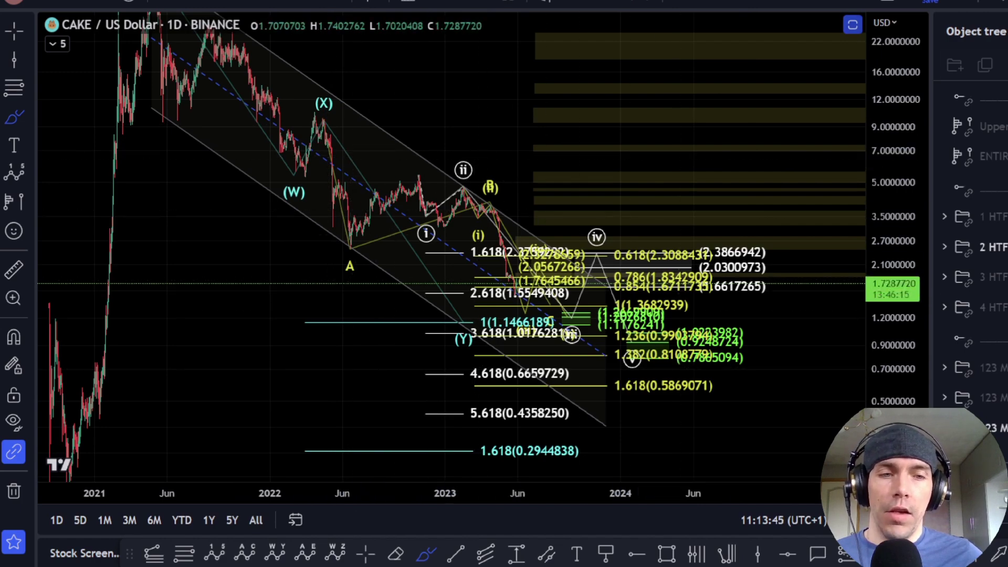
pyautogui.moveTo(894, 386); pyautogui.dragTo(894, 276)
pyautogui.press('Escape')
pyautogui.moveTo(792, 381)
pyautogui.mouseDown()
pyautogui.moveTo(756, 301)
pyautogui.moveTo(748, 349)
pyautogui.mouseUp()
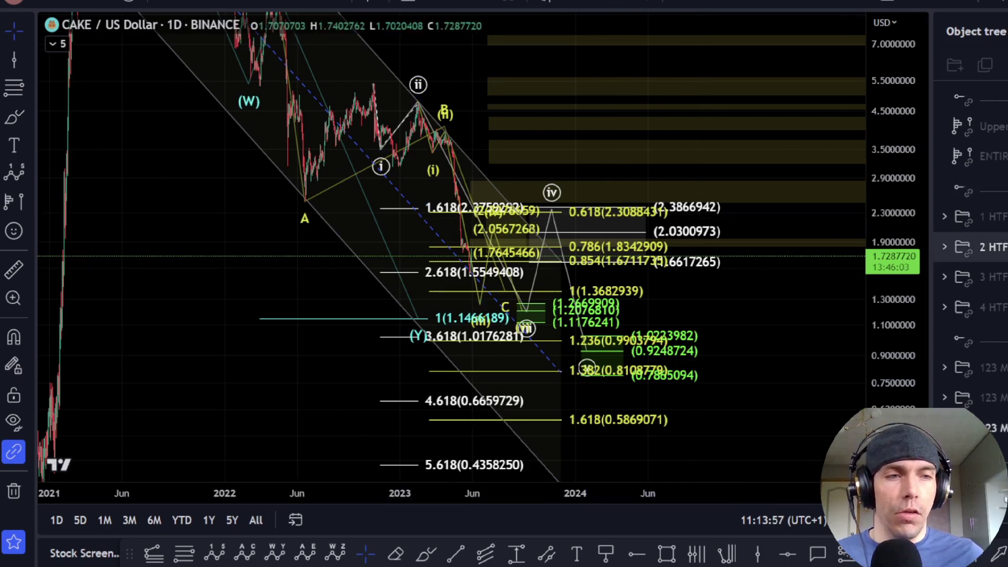
pyautogui.click(1005, 247)
# Inspect the Fibonacci extension drawn from circled waves i and ii against the wave iii, iv and v target zones
pyautogui.scroll(3, 581, 243)
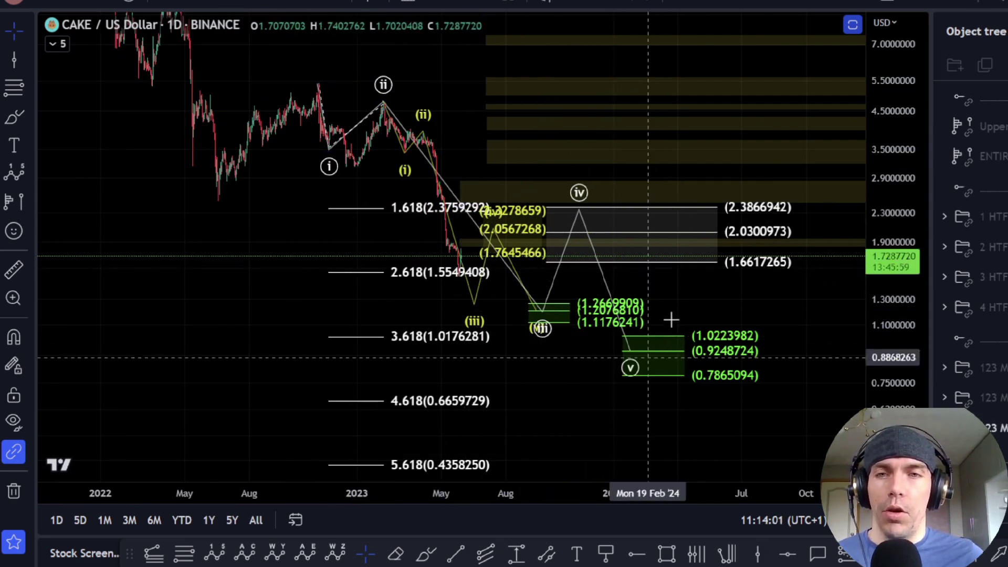
pyautogui.moveTo(578, 342); pyautogui.dragTo(566, 298)
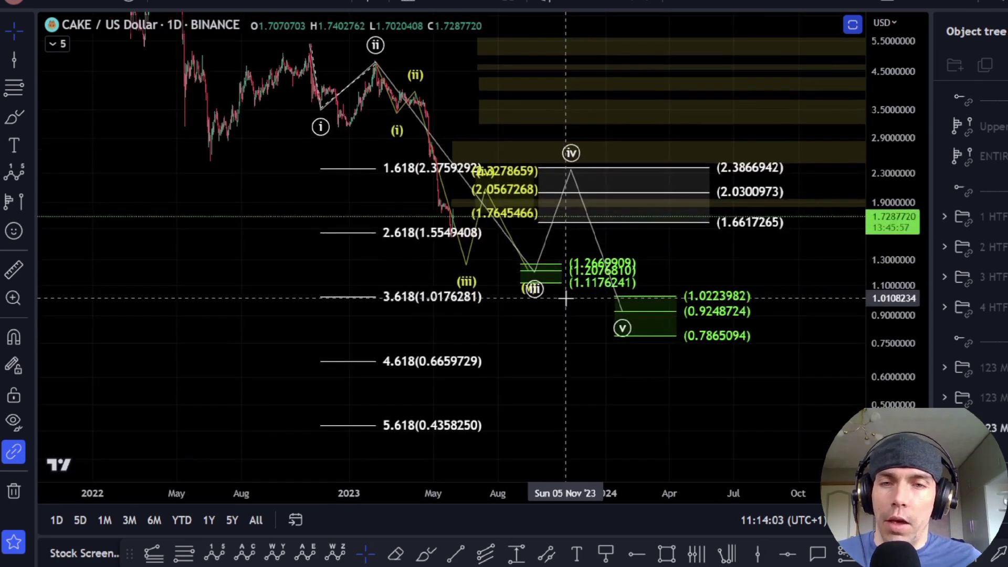
pyautogui.click(317, 126)
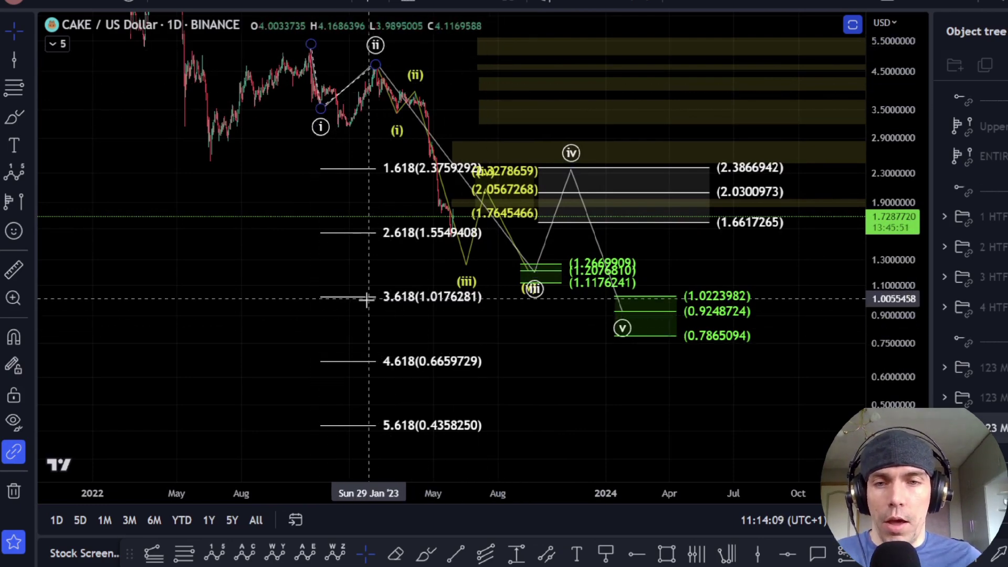
pyautogui.moveTo(425, 310); pyautogui.dragTo(444, 305)
pyautogui.hotkey('ctrl', 'z')
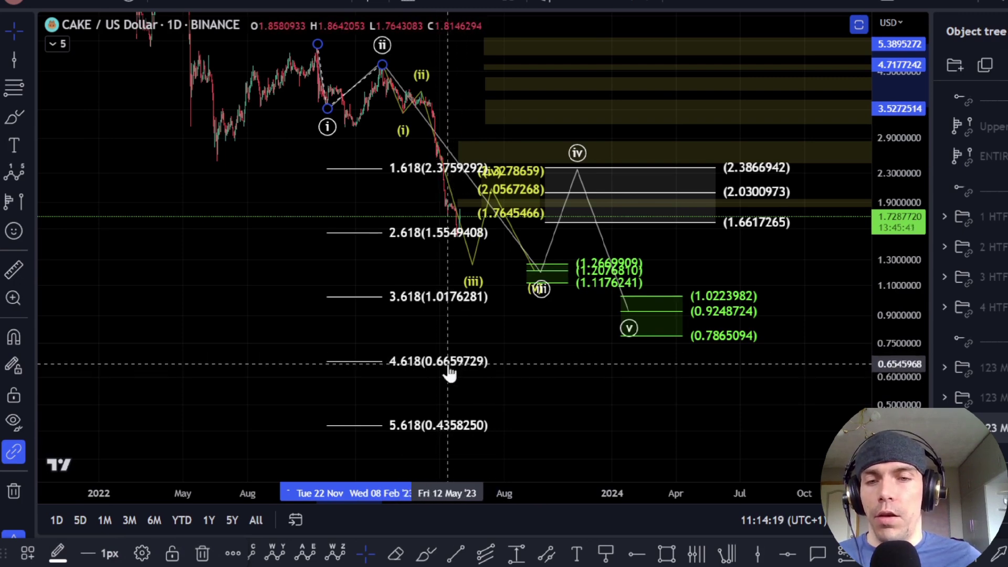
pyautogui.moveTo(597, 349); pyautogui.dragTo(569, 415)
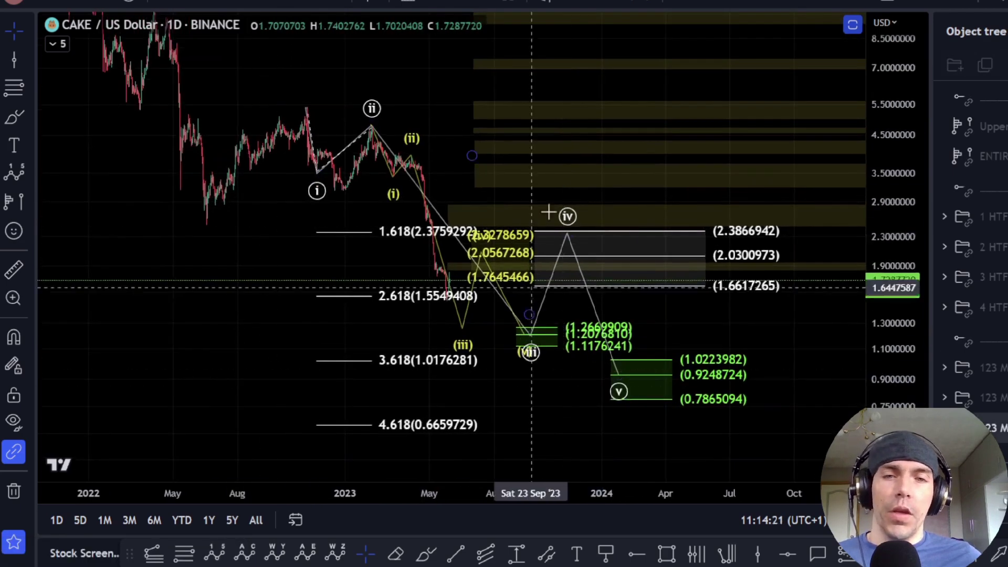
pyautogui.scroll(-5, 664, 372)
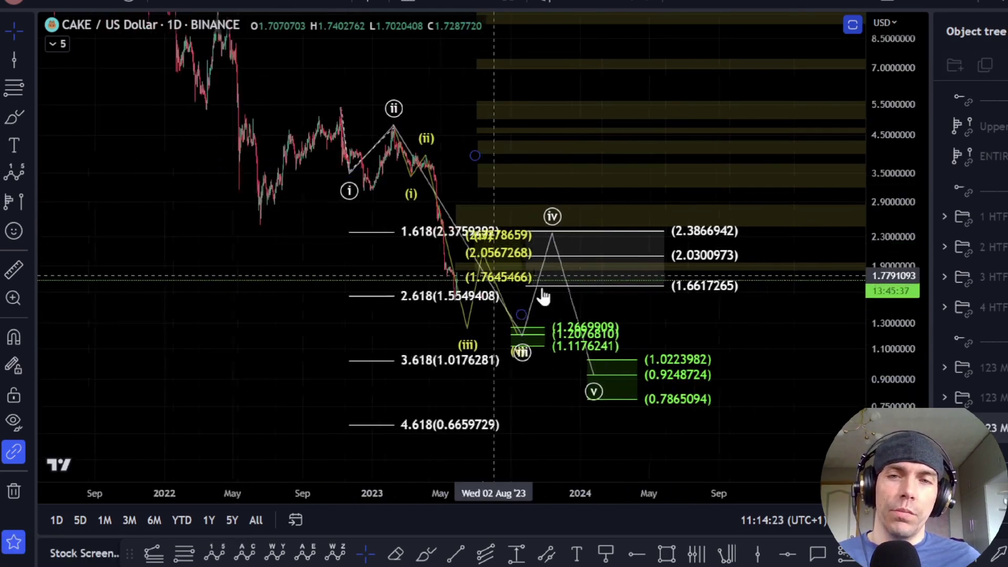
# Place a trend-based Fibonacci extension from the spring 2022 high at about 10.63 to the June 2022 low at about 2.48, projected from about 5.45
pyautogui.moveTo(923, 198); pyautogui.dragTo(907, 317)
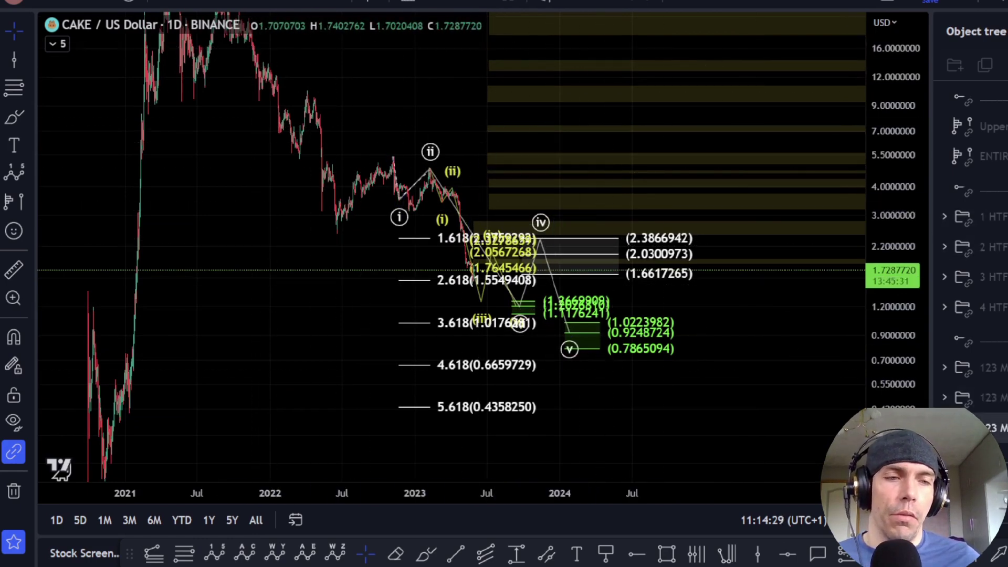
pyautogui.moveTo(692, 371); pyautogui.dragTo(671, 368)
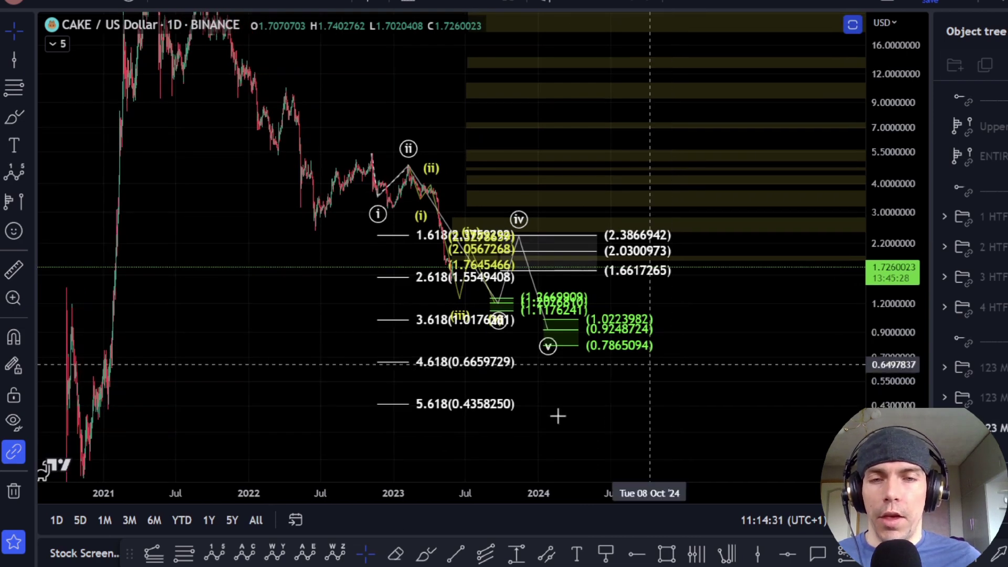
pyautogui.click(153, 546)
pyautogui.click(285, 86)
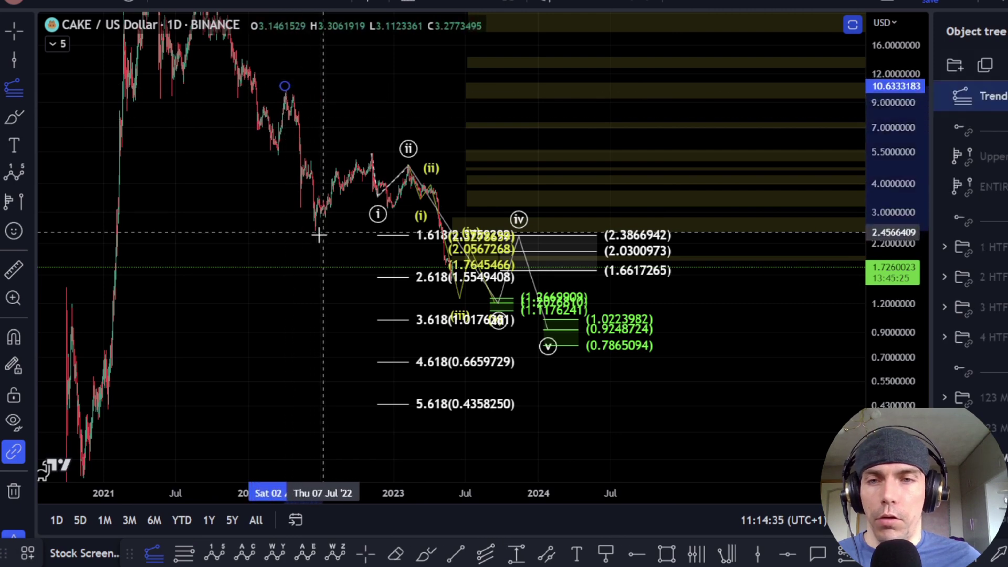
pyautogui.click(316, 231)
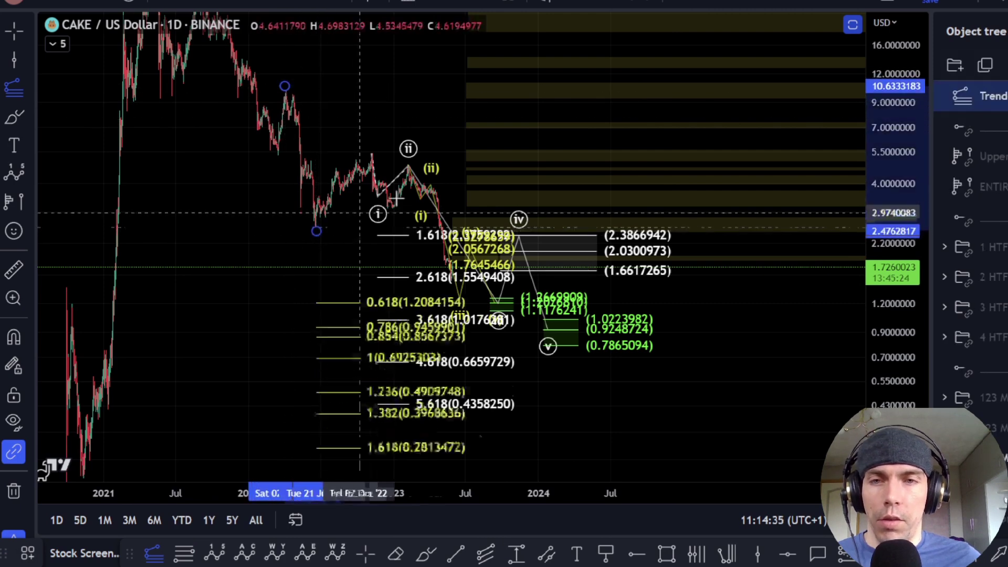
pyautogui.click(427, 152)
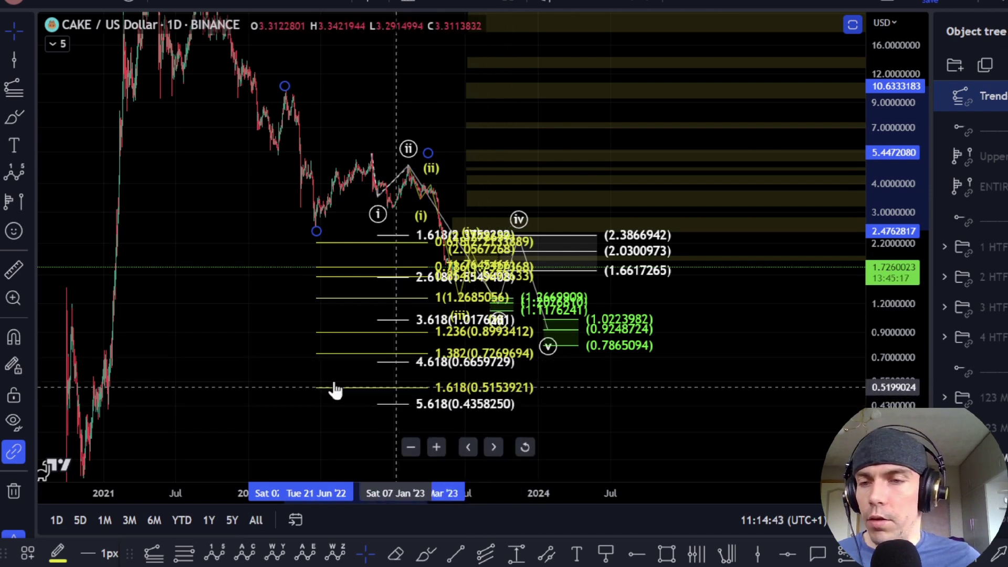
# Sketch a brush path from the spring 2022 high through a five-leg decline ending below 0.25 in early 2025
pyautogui.click(427, 553)
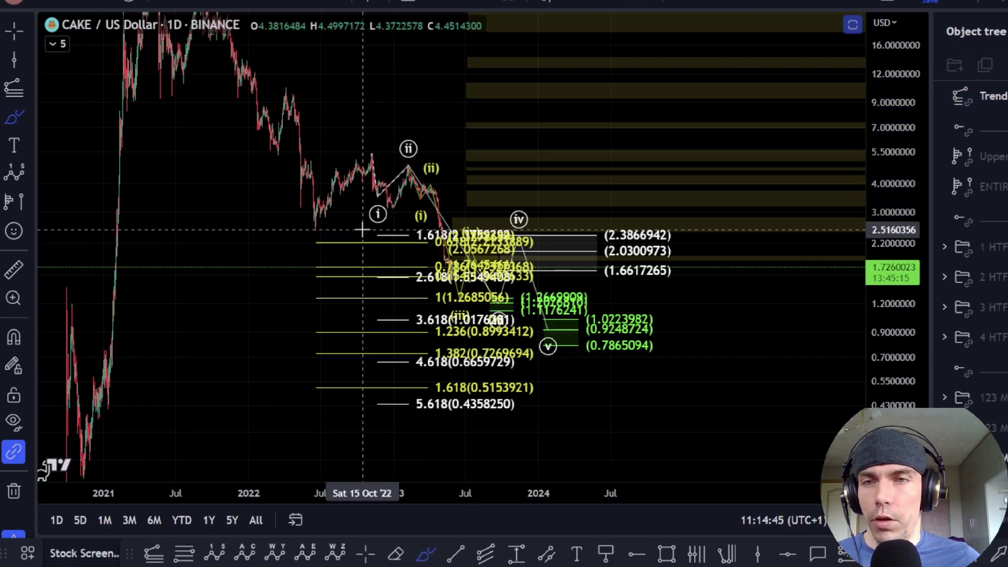
pyautogui.moveTo(289, 89)
pyautogui.mouseDown()
pyautogui.moveTo(297, 203)
pyautogui.moveTo(352, 188)
pyautogui.moveTo(384, 144)
pyautogui.moveTo(563, 389)
pyautogui.moveTo(608, 341)
pyautogui.moveTo(700, 460)
pyautogui.mouseUp()
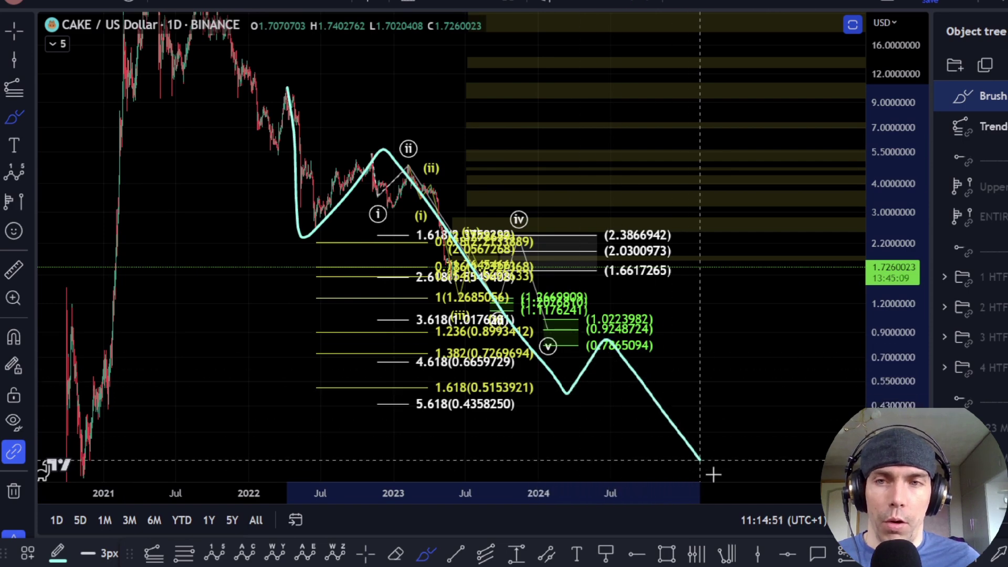
pyautogui.moveTo(872, 193); pyautogui.dragTo(873, 215)
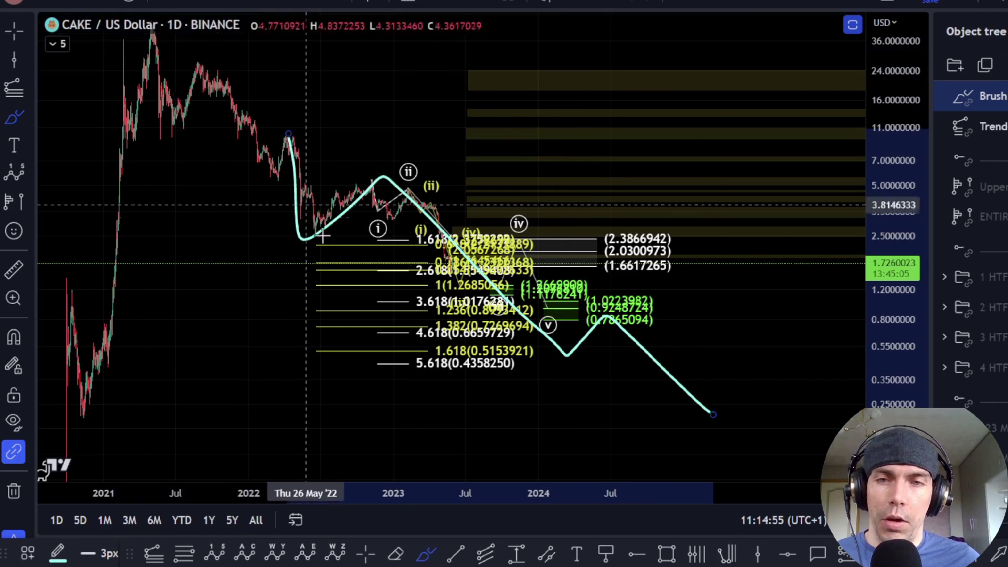
# Clear the brush path, the third 123 M count and the trend-based Fibonacci extension from the chart
pyautogui.hotkey('ctrl', 'z')
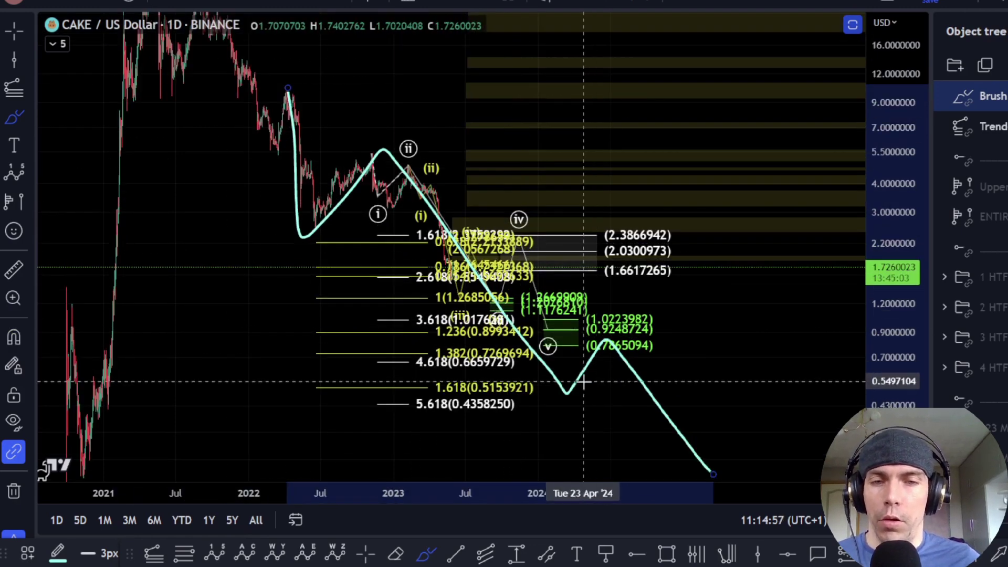
pyautogui.press('Delete')
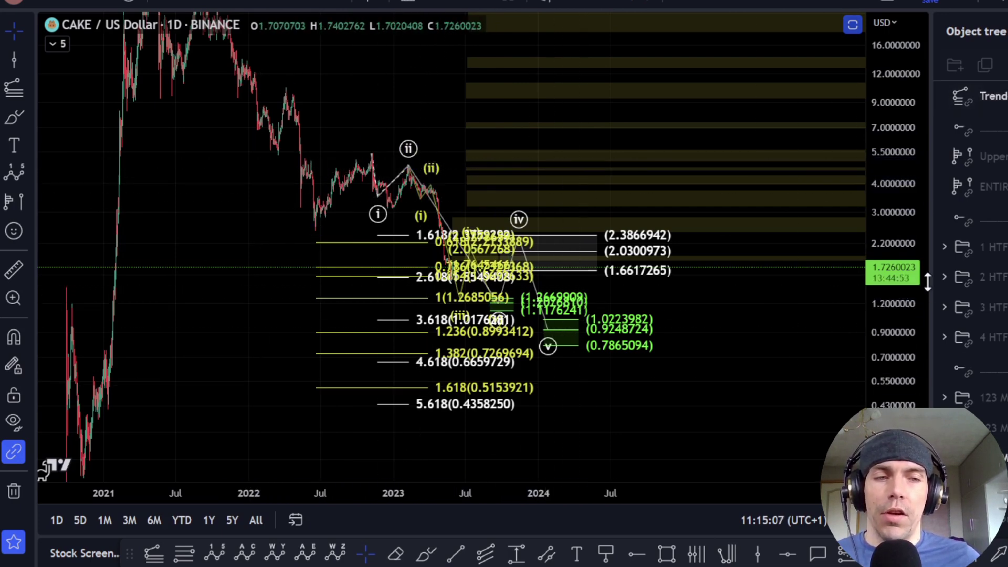
pyautogui.click(1002, 457)
pyautogui.click(478, 331)
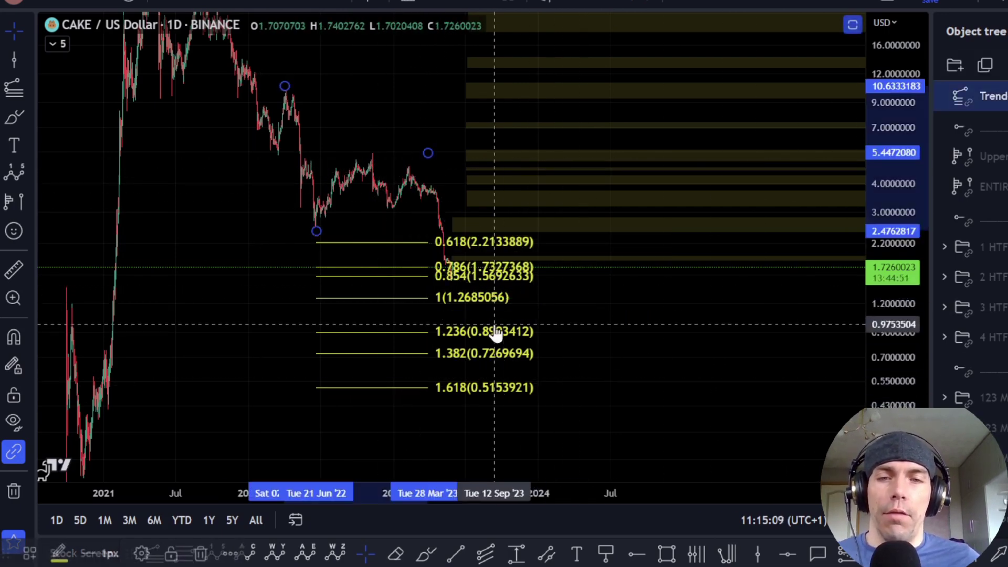
pyautogui.press('Delete')
# Show the ENTIRE volume profile and examine its value area lines across the whole price history
pyautogui.scroll(-6, 510, 315)
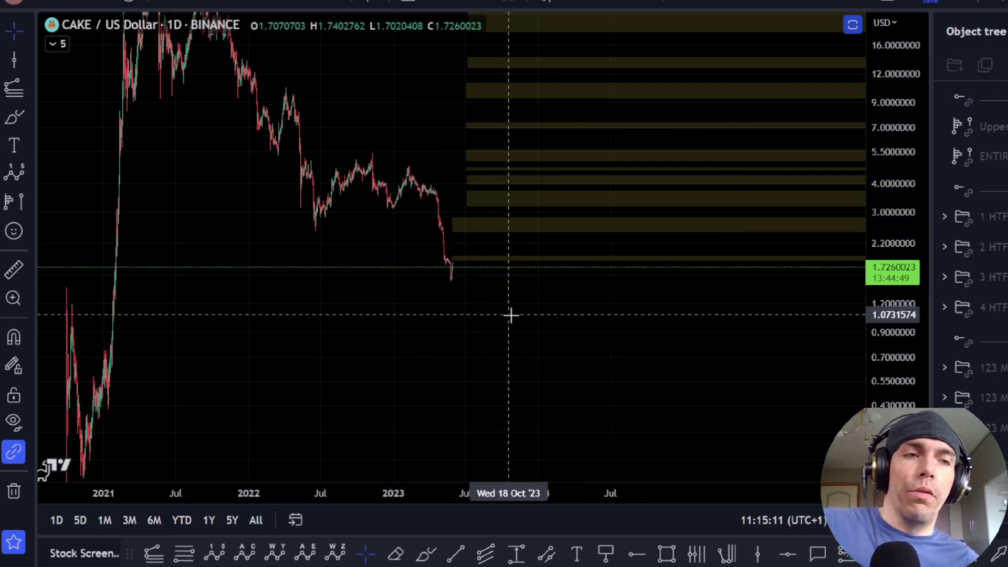
pyautogui.scroll(-3, 710, 355)
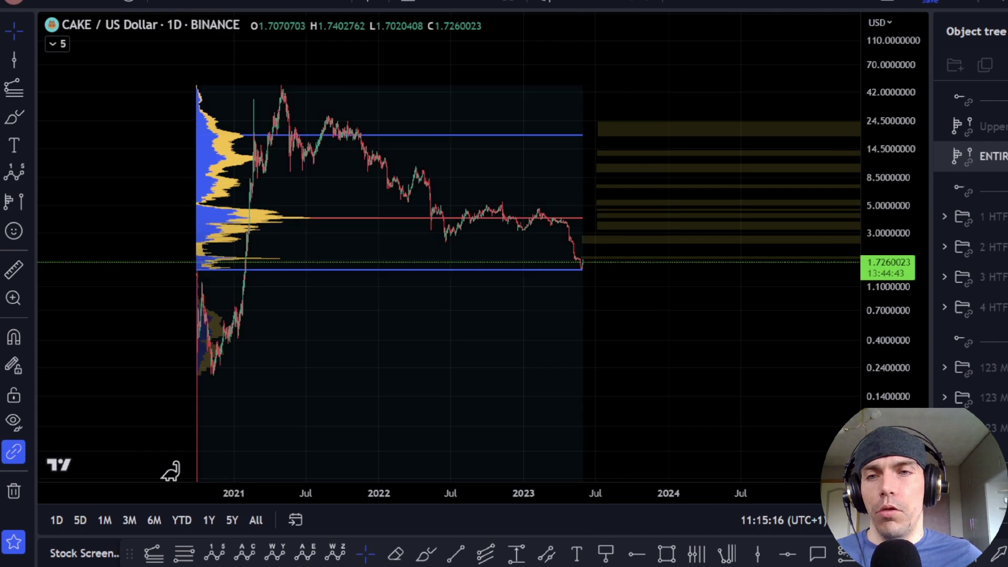
pyautogui.moveTo(907, 178); pyautogui.dragTo(824, 259)
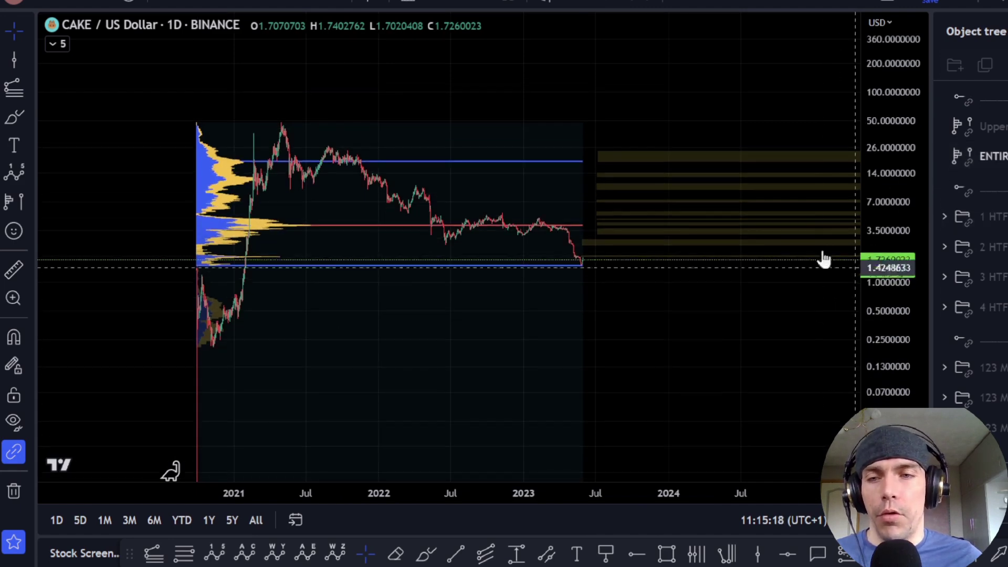
pyautogui.scroll(2, 371, 304)
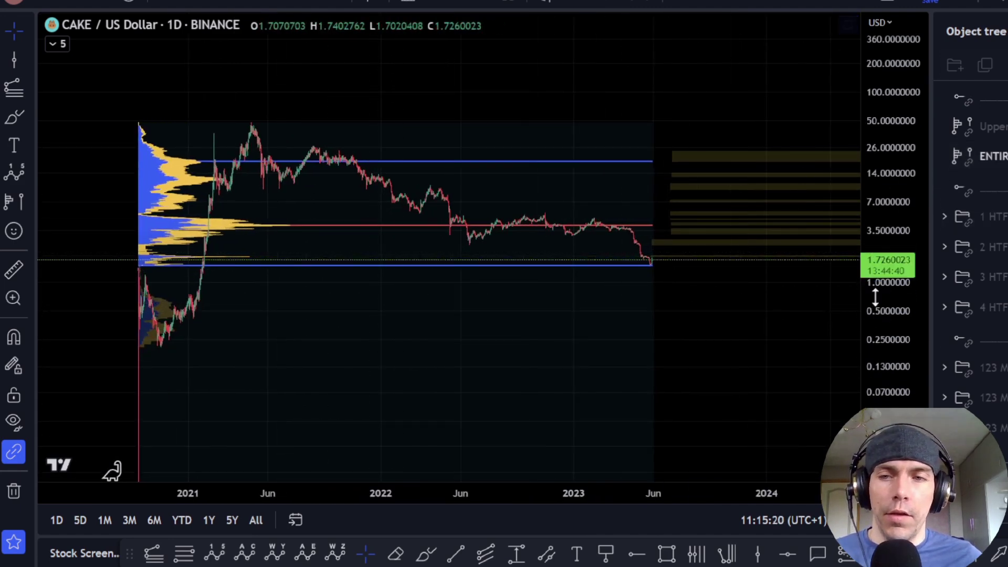
pyautogui.moveTo(875, 297); pyautogui.dragTo(861, 105)
pyautogui.moveTo(770, 302); pyautogui.dragTo(714, 349)
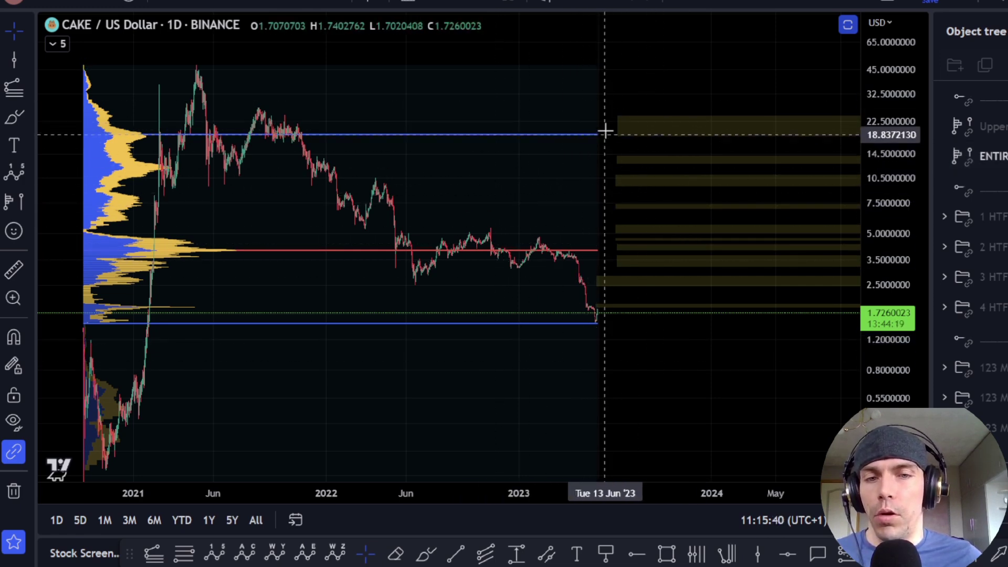
# Examine the ENTIRE volume profile around its lower value area line and the low-volume range beneath it back to late 2020
pyautogui.moveTo(621, 328); pyautogui.dragTo(595, 230)
pyautogui.scroll(3, 532, 328)
pyautogui.moveTo(884, 308); pyautogui.dragTo(898, 70)
pyautogui.scroll(-6, 792, 165)
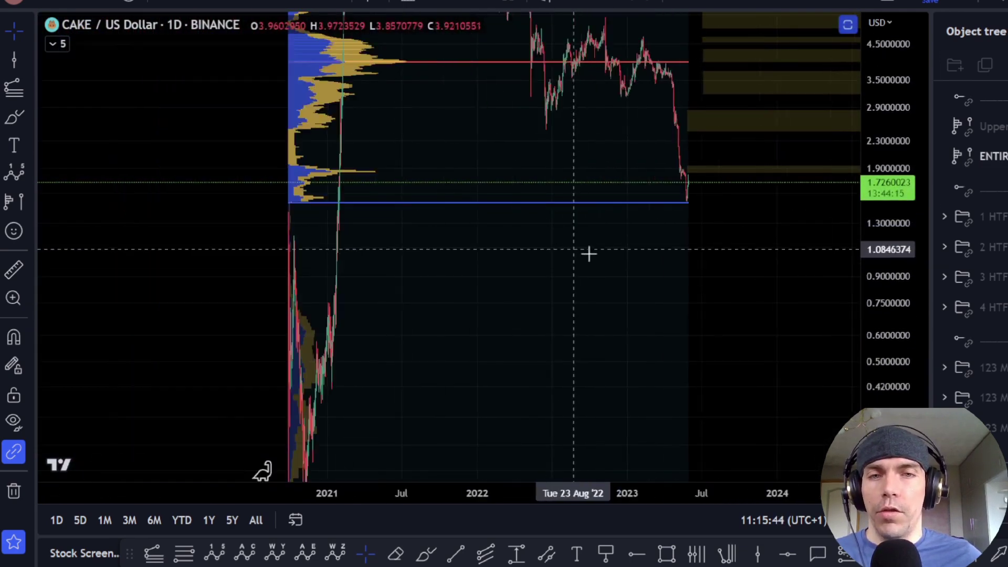
pyautogui.scroll(5, 664, 277)
pyautogui.moveTo(801, 233); pyautogui.dragTo(804, 297)
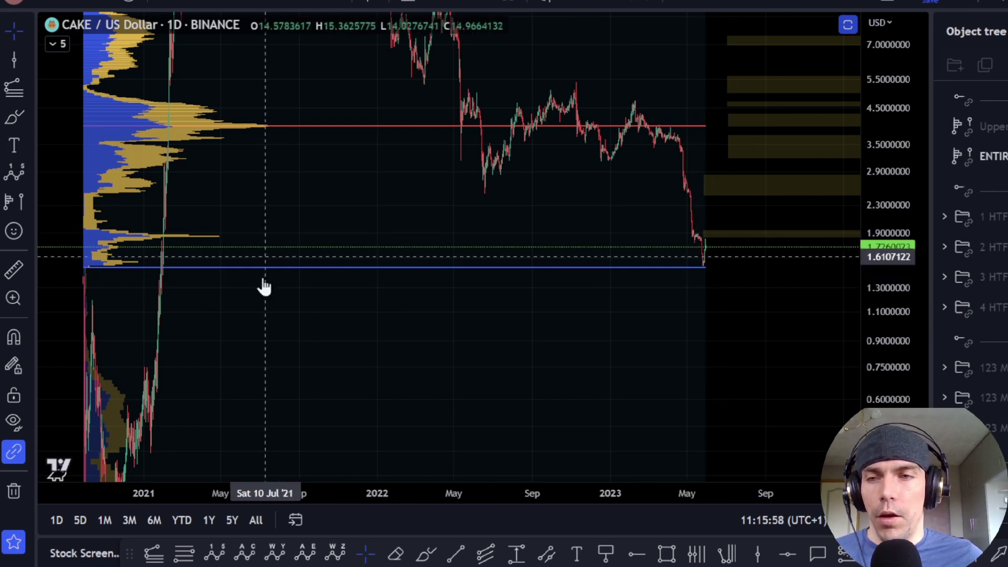
pyautogui.moveTo(329, 282); pyautogui.dragTo(412, 176)
pyautogui.scroll(3, 174, 315)
pyautogui.scroll(2, 319, 294)
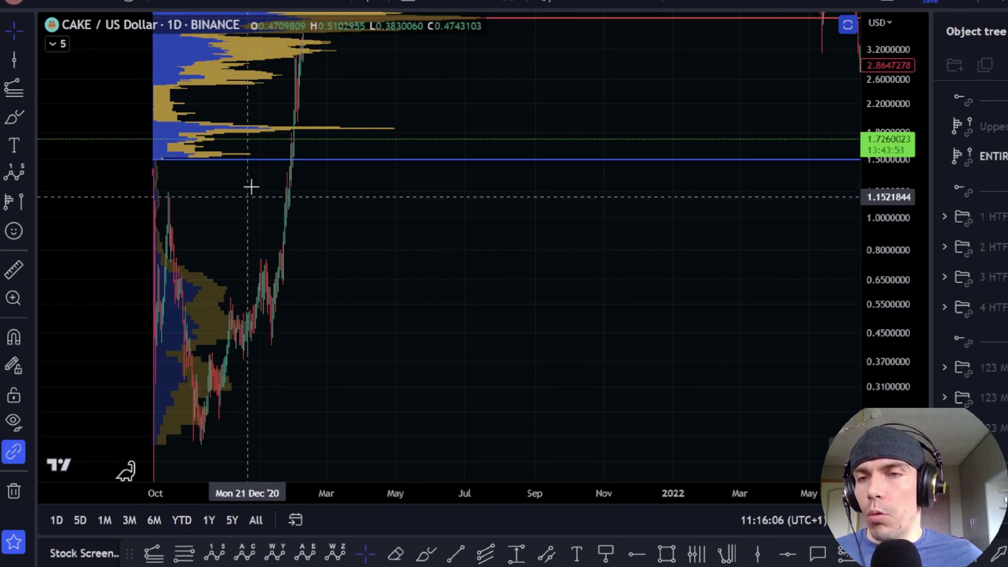
# Sketch a brush drop from about 1.45 to about 0.65 with a rebound to about 0.85 in early 2021, and remove it
pyautogui.click(426, 553)
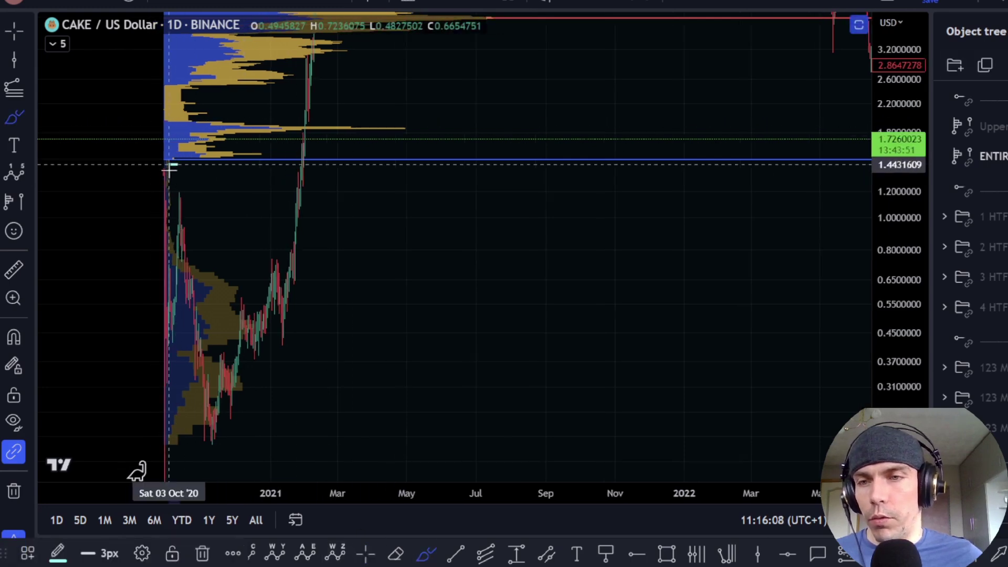
pyautogui.moveTo(178, 167)
pyautogui.mouseDown()
pyautogui.moveTo(177, 223)
pyautogui.moveTo(199, 260)
pyautogui.mouseUp()
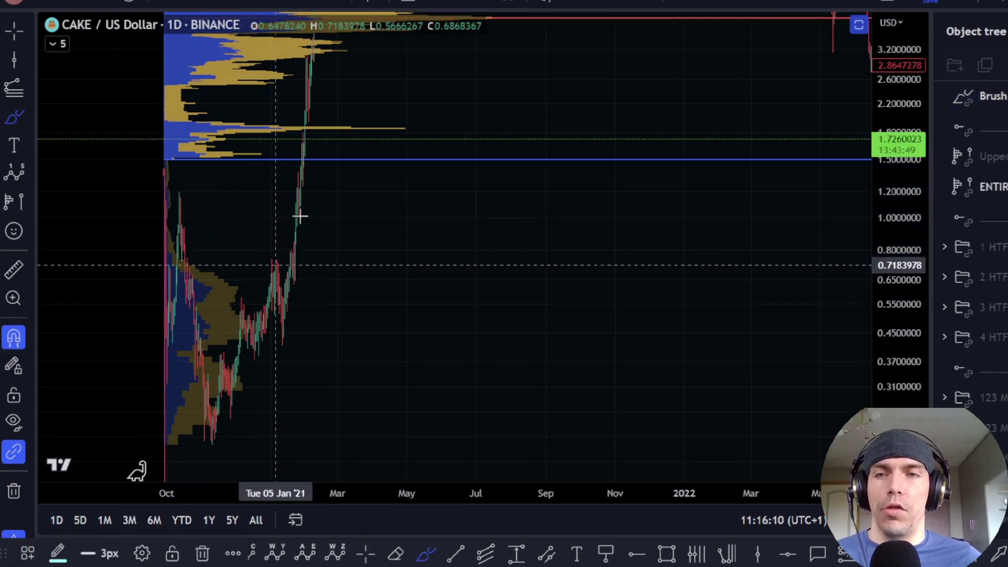
pyautogui.hotkey('ctrl', 'z')
pyautogui.moveTo(291, 150)
pyautogui.mouseDown()
pyautogui.moveTo(295, 279)
pyautogui.moveTo(310, 285)
pyautogui.moveTo(338, 243)
pyautogui.mouseUp()
pyautogui.hotkey('ctrl', 'z')
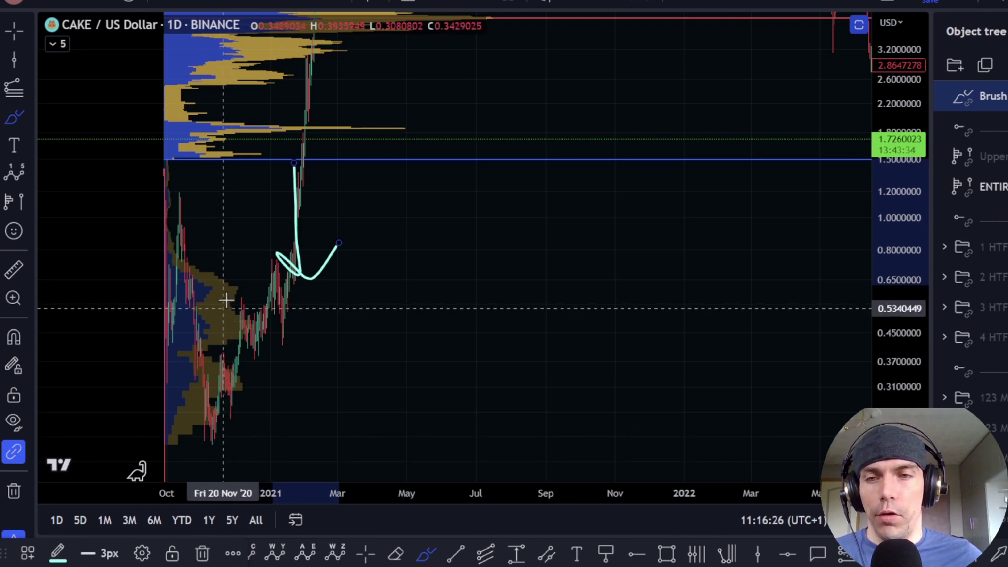
pyautogui.press('Delete')
# Switch from the ENTIRE to the Upper volume profile and examine its lower value area line against the May 2023 low
pyautogui.moveTo(545, 232); pyautogui.dragTo(457, 237)
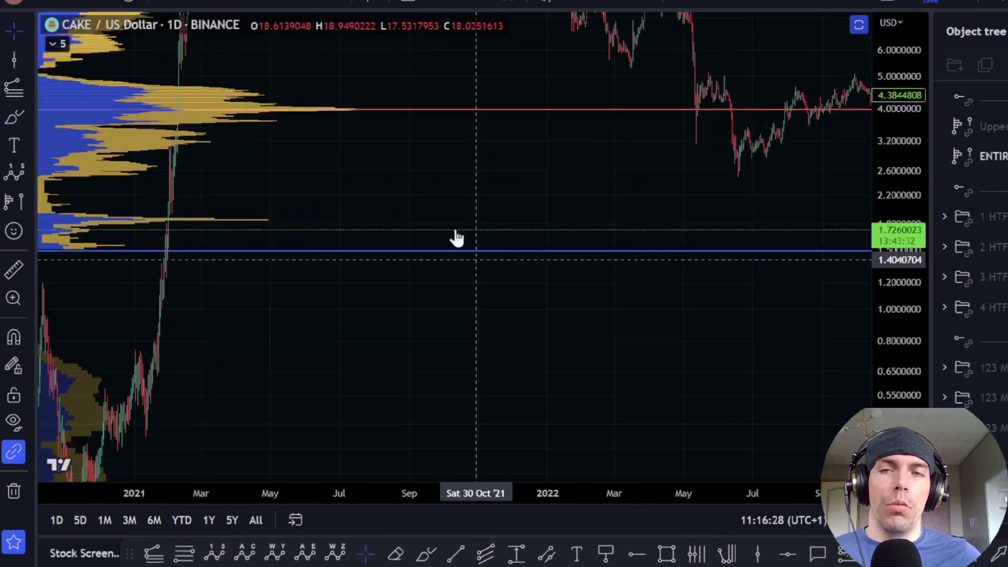
pyautogui.moveTo(730, 310); pyautogui.dragTo(499, 342)
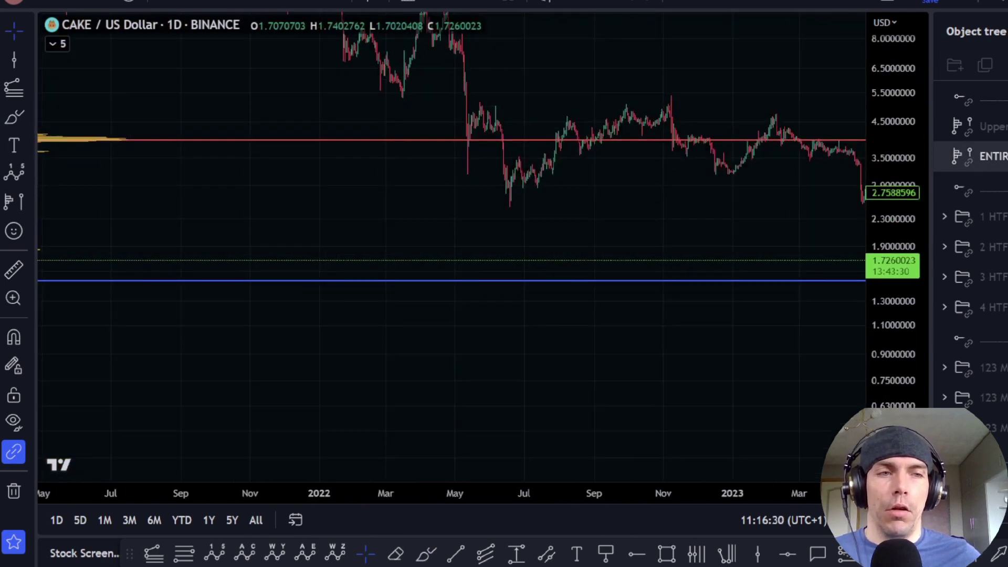
pyautogui.scroll(-5, 709, 224)
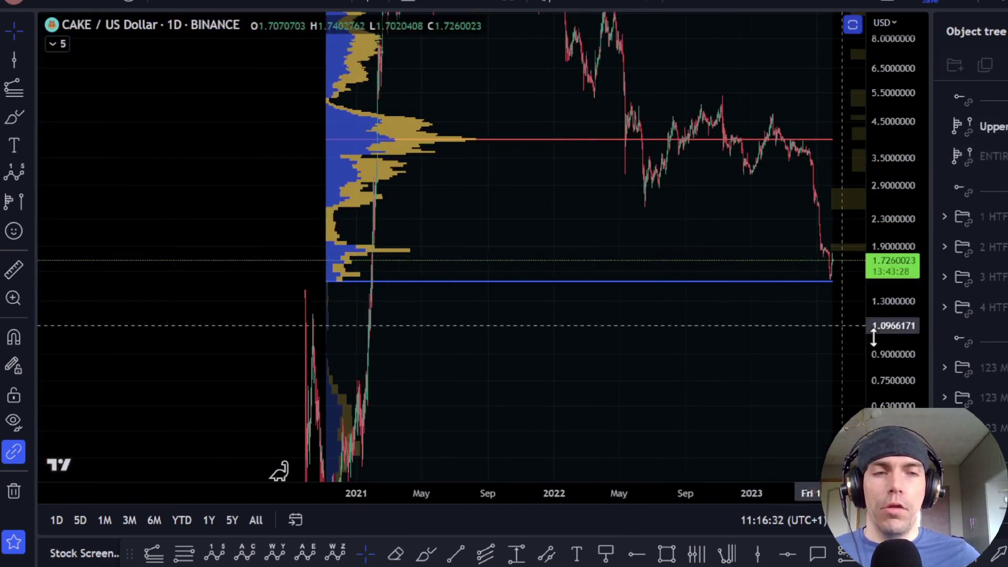
pyautogui.moveTo(840, 322); pyautogui.dragTo(730, 336)
pyautogui.moveTo(873, 178); pyautogui.dragTo(875, 449)
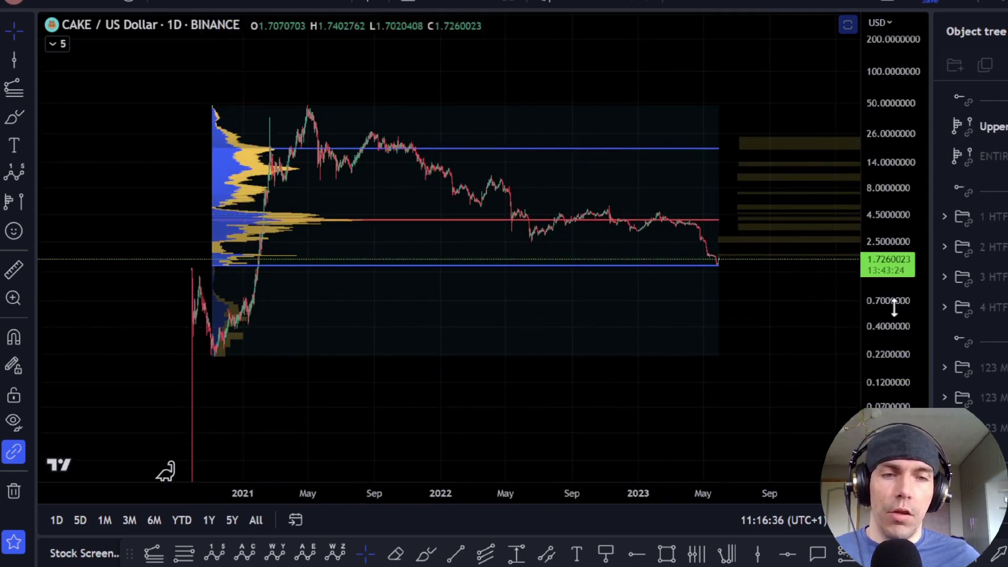
pyautogui.moveTo(895, 321); pyautogui.dragTo(858, 157)
pyautogui.scroll(4, 745, 371)
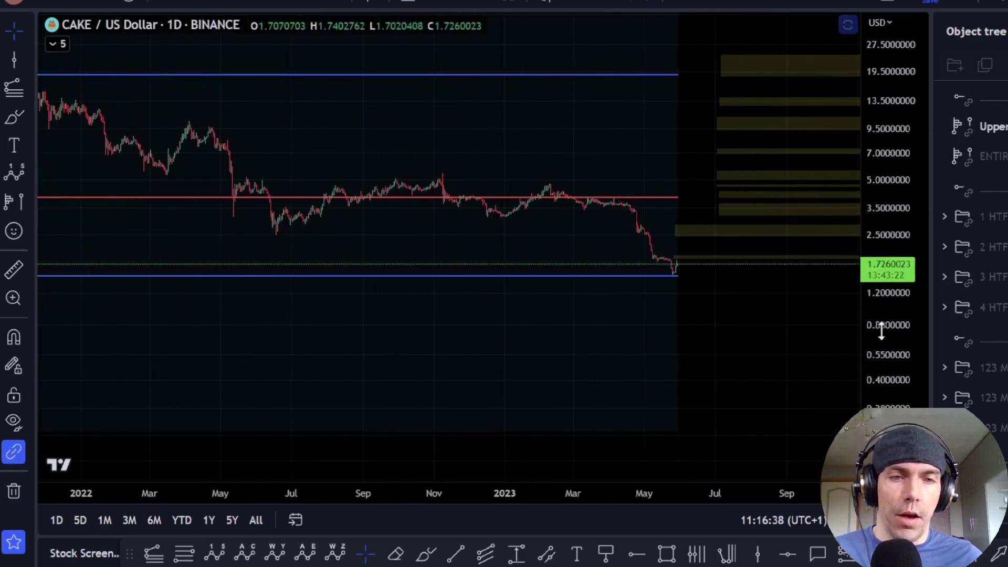
pyautogui.moveTo(886, 334); pyautogui.dragTo(892, 126)
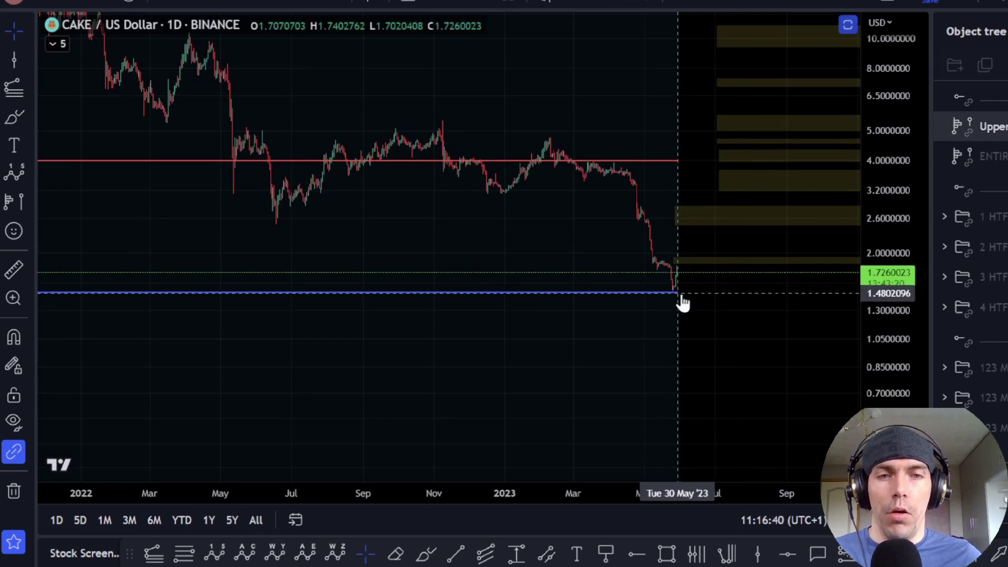
# Sketch a stepped brush path rising from the May 2023 low to about 3.0 by late August 2023, and undo it
pyautogui.scroll(-4, 683, 300)
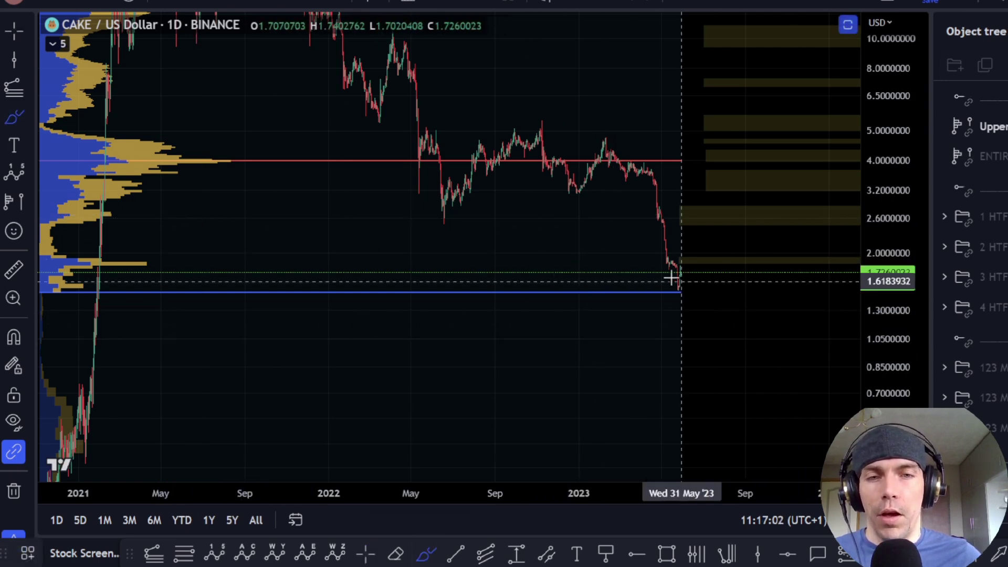
pyautogui.moveTo(680, 290); pyautogui.dragTo(685, 265)
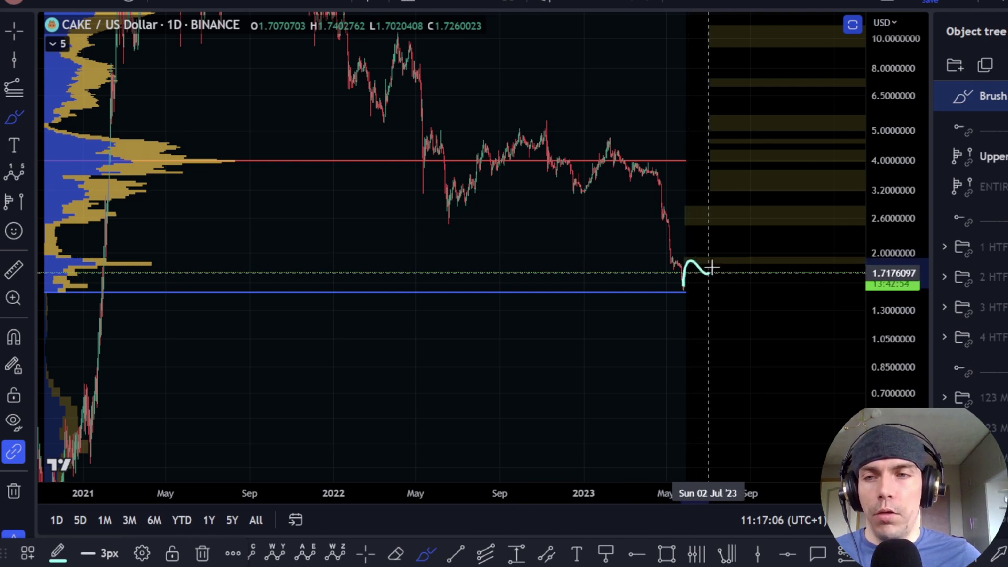
pyautogui.moveTo(721, 219)
pyautogui.mouseDown()
pyautogui.moveTo(740, 238)
pyautogui.moveTo(750, 198)
pyautogui.mouseUp()
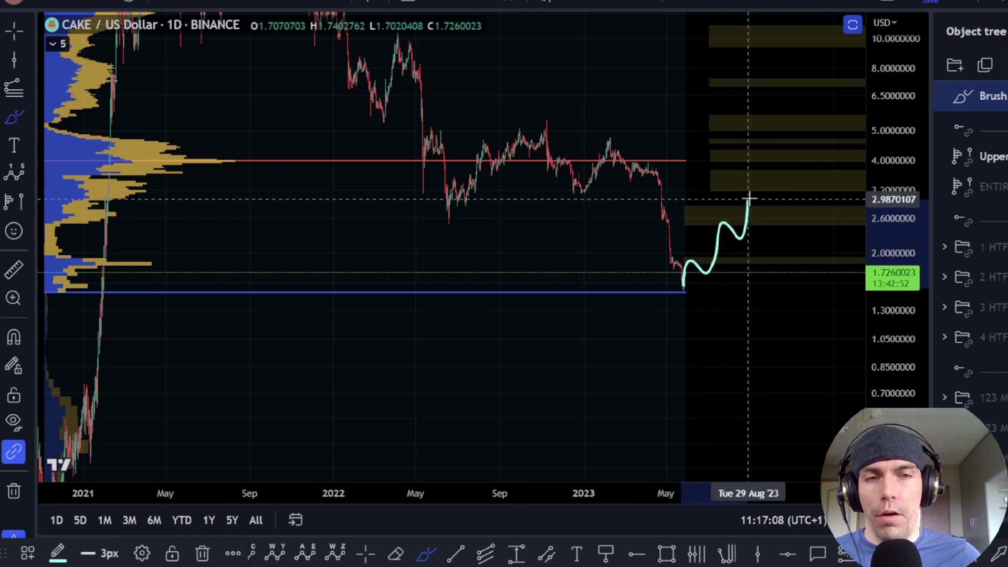
pyautogui.press('ctrl')
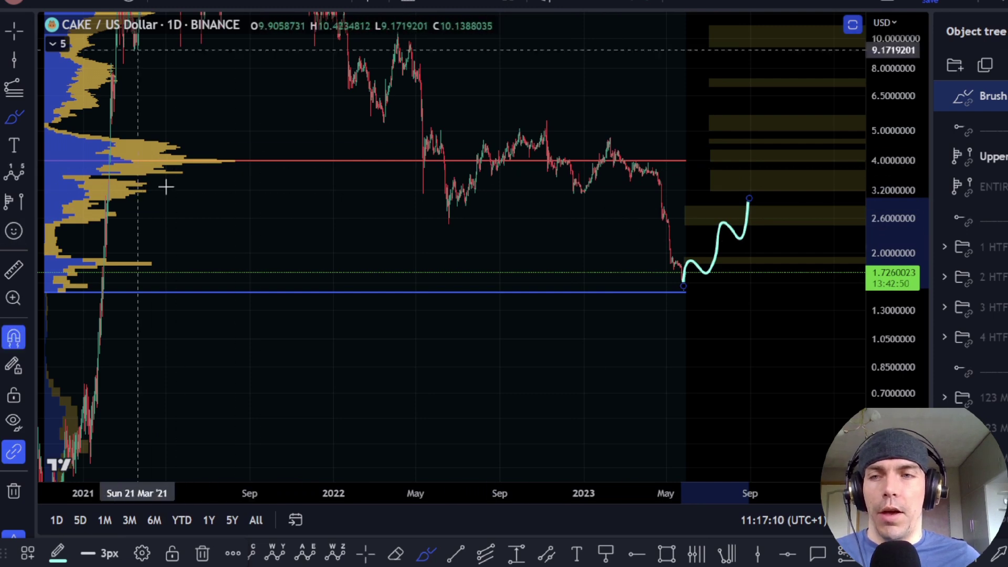
pyautogui.hotkey('ctrl', 'z')
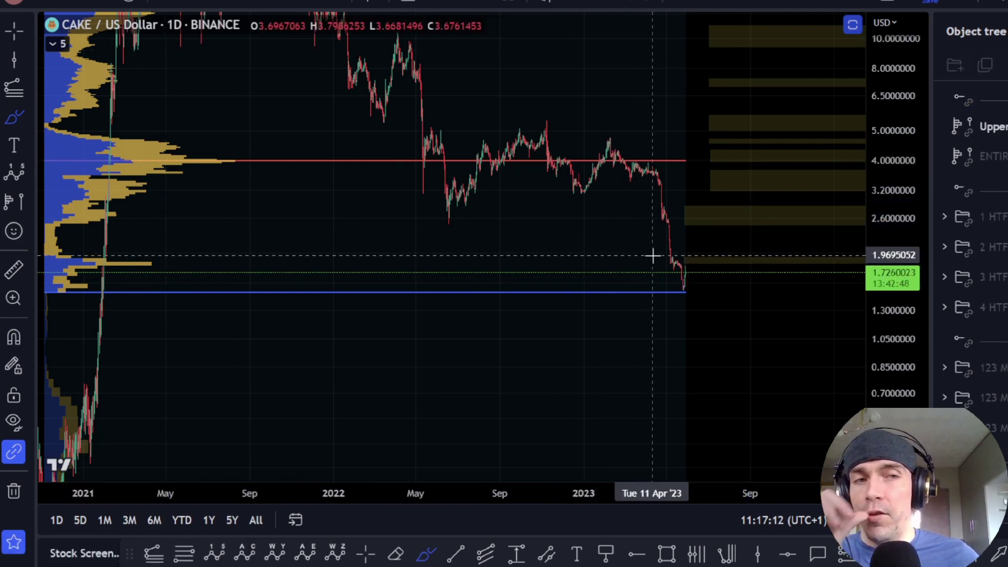
# Display the first two saved Fibonacci retracements in place of the volume profile and compare their levels with the yellow price bands
pyautogui.moveTo(641, 92); pyautogui.dragTo(540, 118)
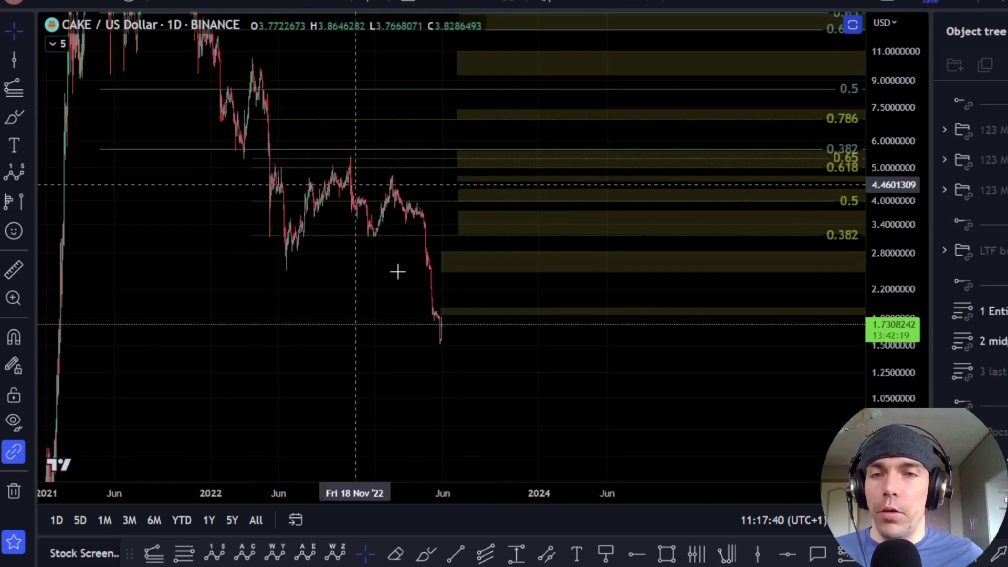
pyautogui.scroll(-4, 362, 311)
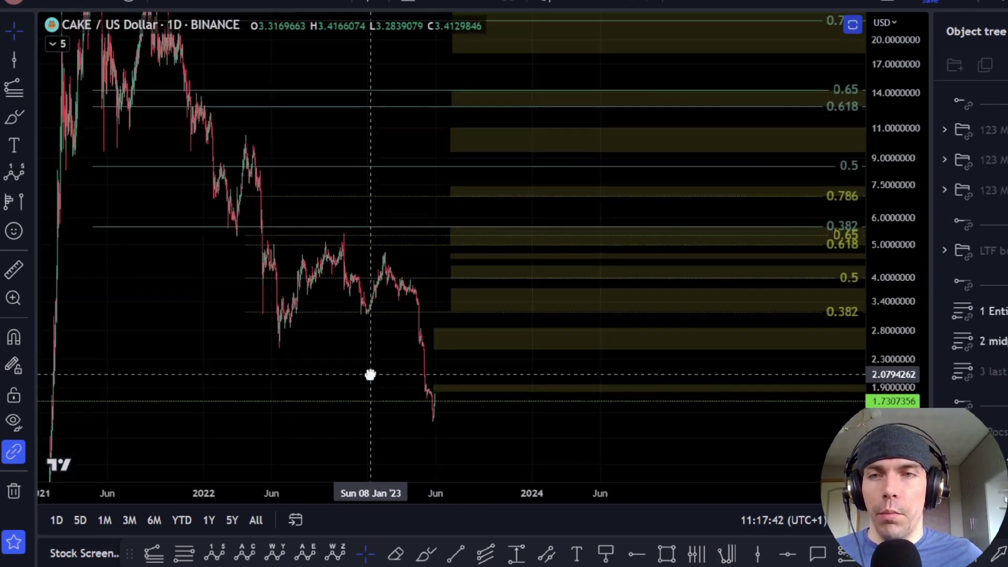
pyautogui.moveTo(914, 108); pyautogui.dragTo(913, 163)
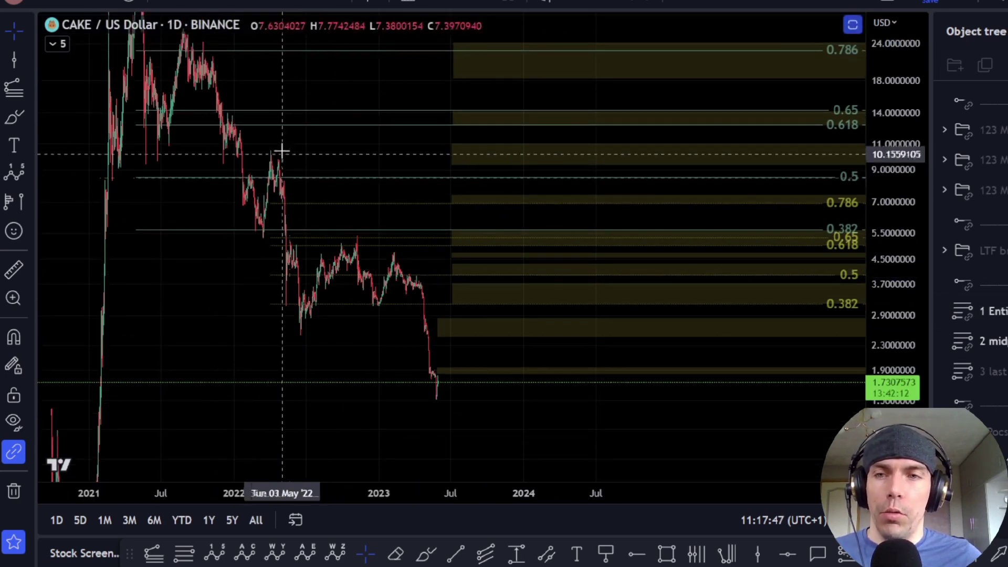
pyautogui.moveTo(524, 427); pyautogui.dragTo(540, 361)
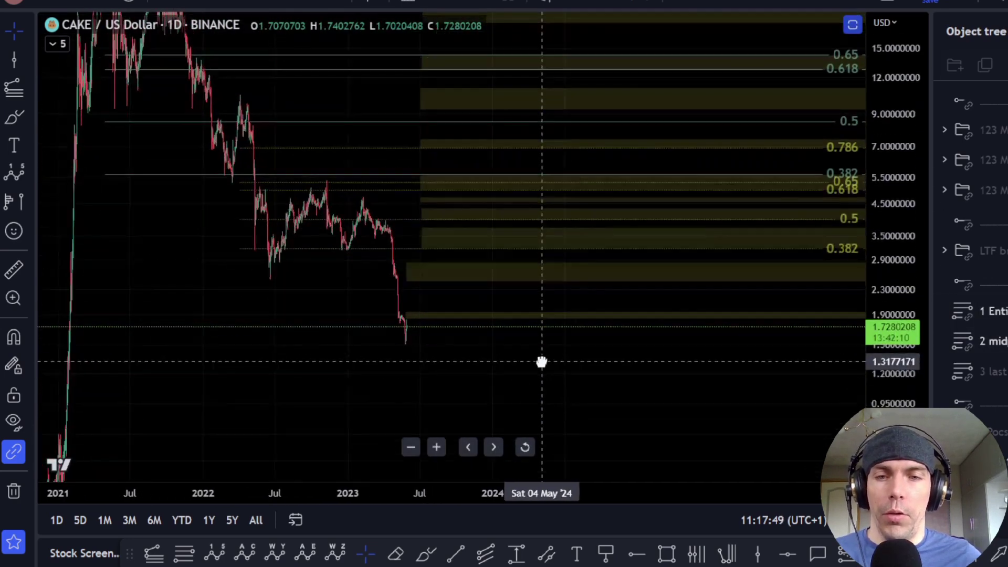
pyautogui.scroll(2, 463, 336)
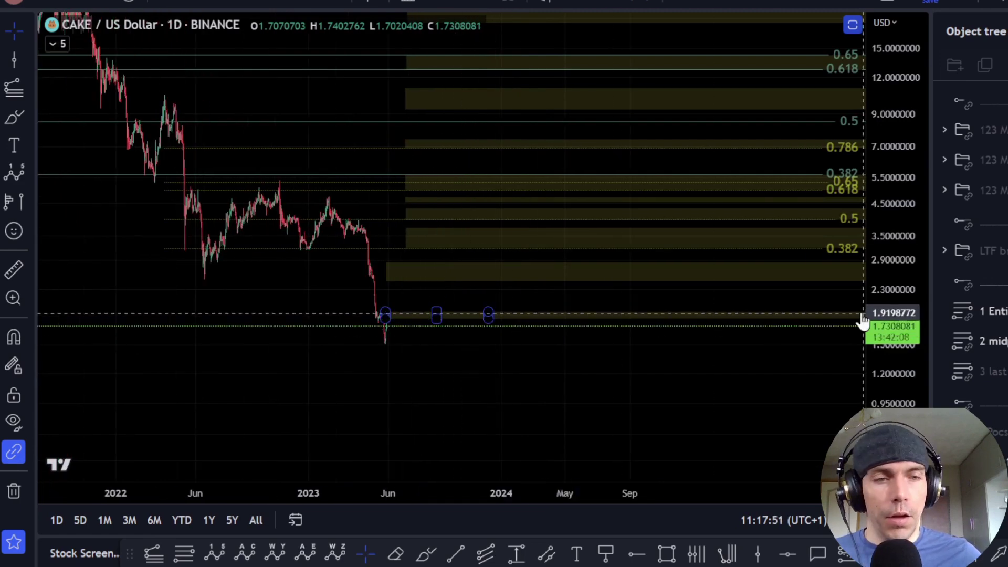
pyautogui.moveTo(893, 294); pyautogui.dragTo(900, 187)
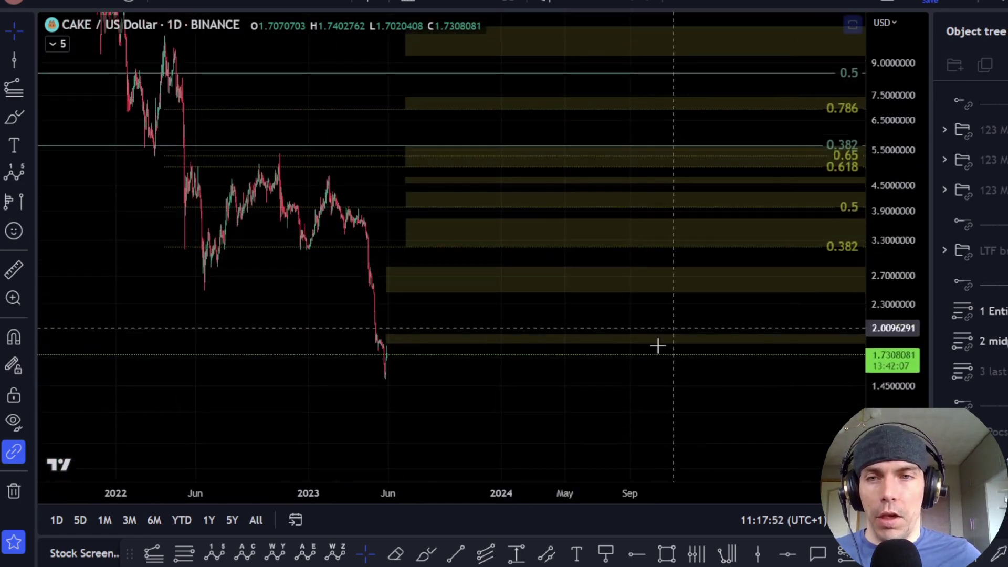
# Circle the November 2022 high and mark the overlapping 0.382, 0.65 and 0.618 retracement levels with brush strokes, undoing each one
pyautogui.click(427, 552)
pyautogui.moveTo(287, 142); pyautogui.dragTo(293, 145)
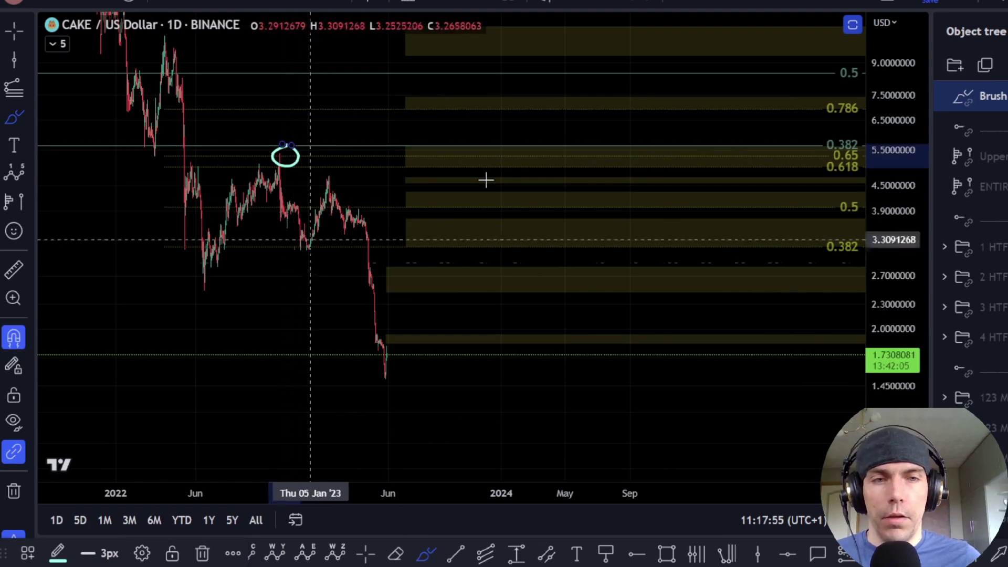
pyautogui.hotkey('ctrl', 'z')
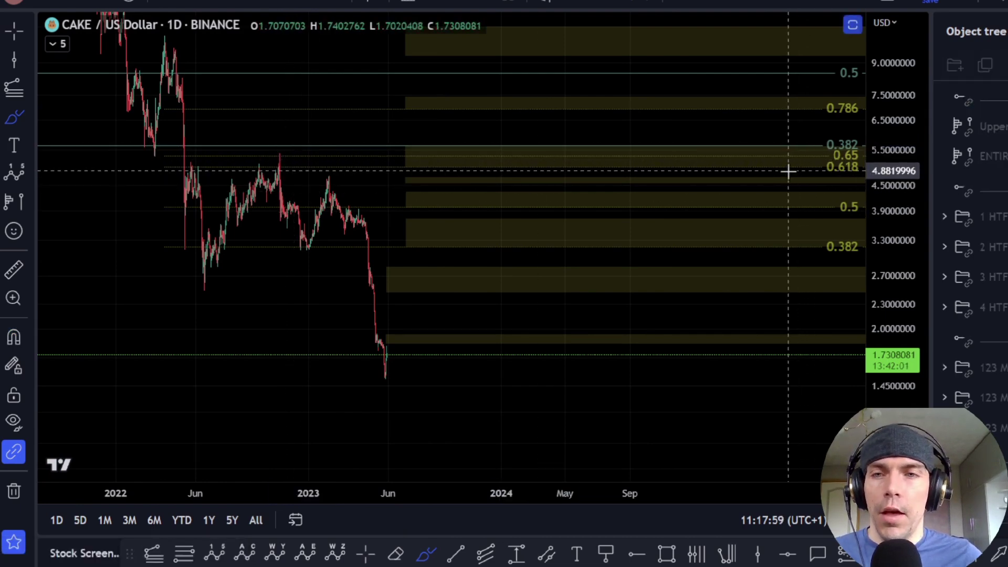
pyautogui.moveTo(587, 159)
pyautogui.mouseDown()
pyautogui.moveTo(558, 159)
pyautogui.moveTo(558, 130)
pyautogui.moveTo(525, 158)
pyautogui.mouseUp()
pyautogui.hotkey('ctrl', 'z')
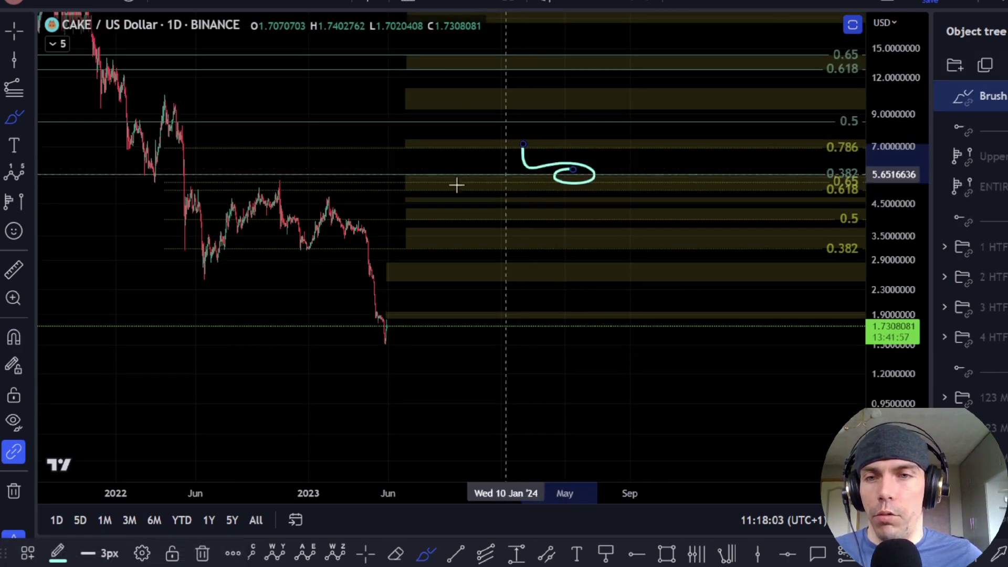
pyautogui.hotkey('ctrl', 'z')
pyautogui.moveTo(901, 231); pyautogui.dragTo(646, 126)
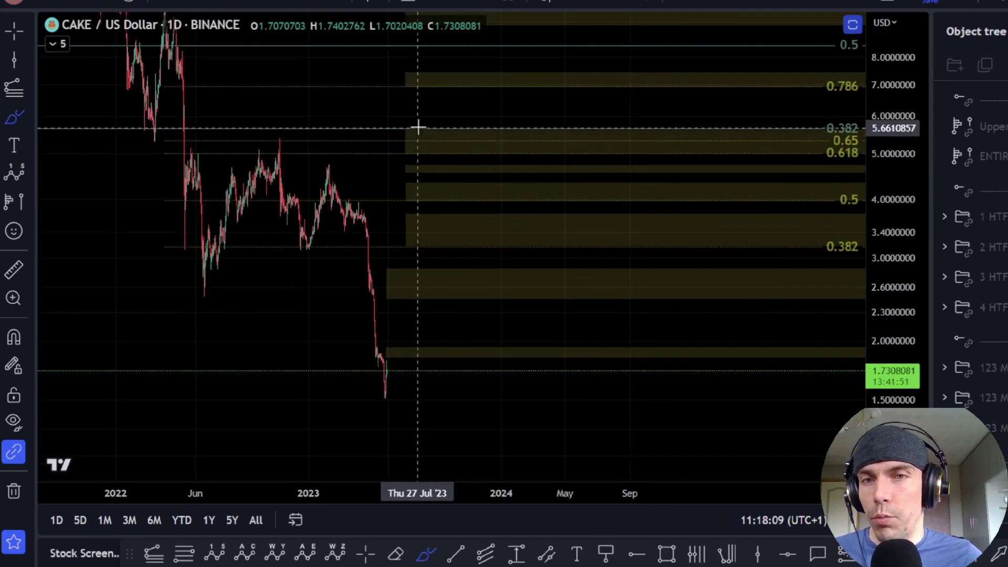
# Mark the 0.382 retracement line near July 2023 with a brush stroke, undo it, and examine the lowest yellow price band
pyautogui.moveTo(416, 128)
pyautogui.mouseDown()
pyautogui.moveTo(459, 148)
pyautogui.moveTo(398, 135)
pyautogui.mouseUp()
pyautogui.hotkey('ctrl', 'z')
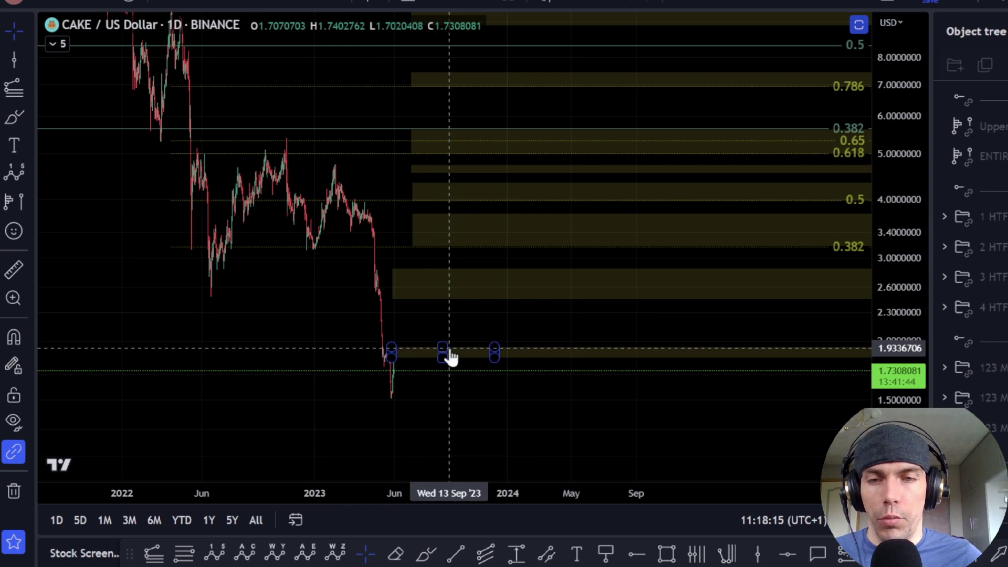
pyautogui.click(444, 346)
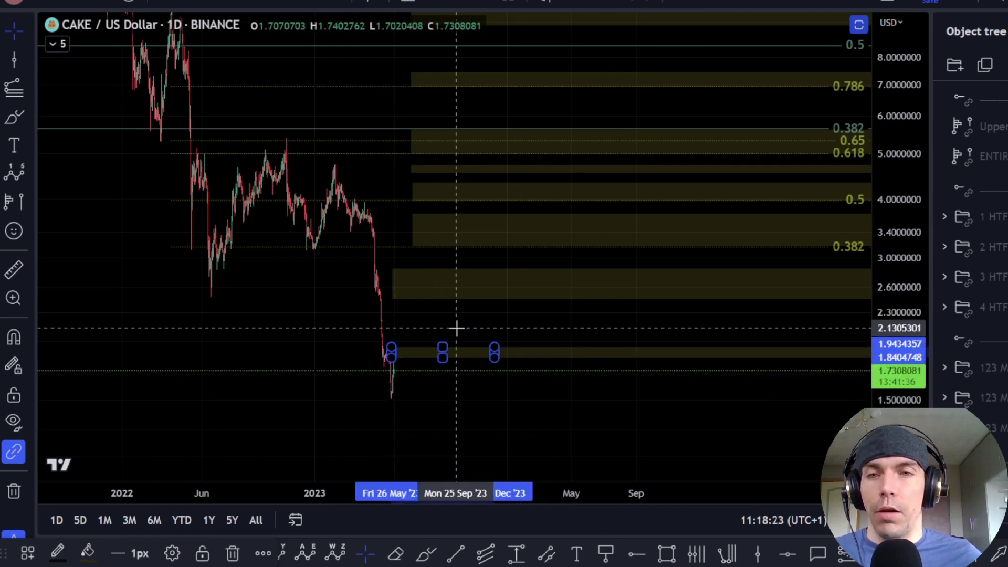
pyautogui.moveTo(299, 304)
pyautogui.mouseDown()
pyautogui.moveTo(378, 288)
pyautogui.moveTo(370, 285)
pyautogui.mouseUp()
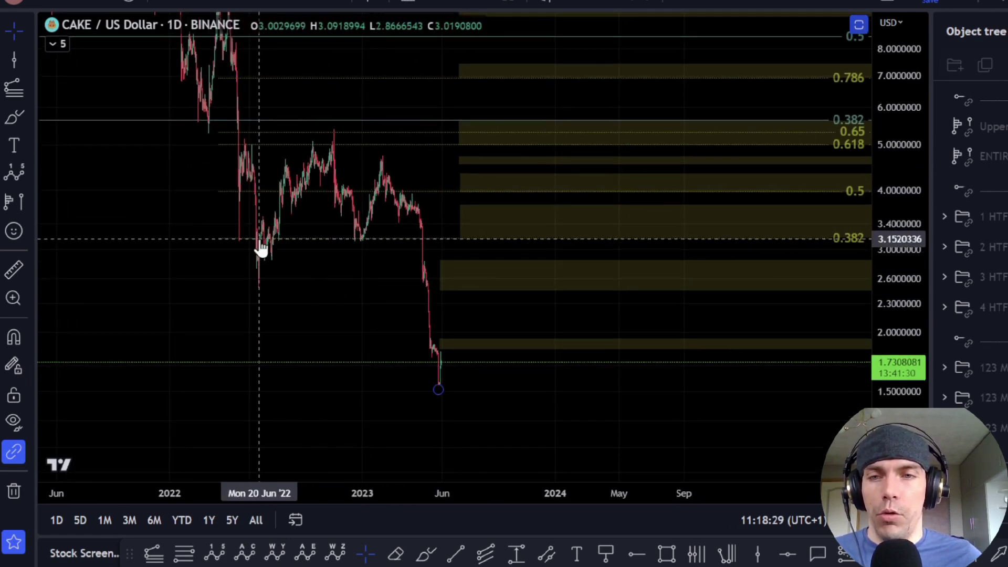
# Sketch a brush path from the May 2023 low up to the 0.382 level and down to about 1.2 by July 2024, and undo it
pyautogui.click(432, 556)
pyautogui.moveTo(439, 387)
pyautogui.mouseDown()
pyautogui.moveTo(493, 319)
pyautogui.moveTo(527, 241)
pyautogui.moveTo(519, 232)
pyautogui.moveTo(626, 397)
pyautogui.mouseUp()
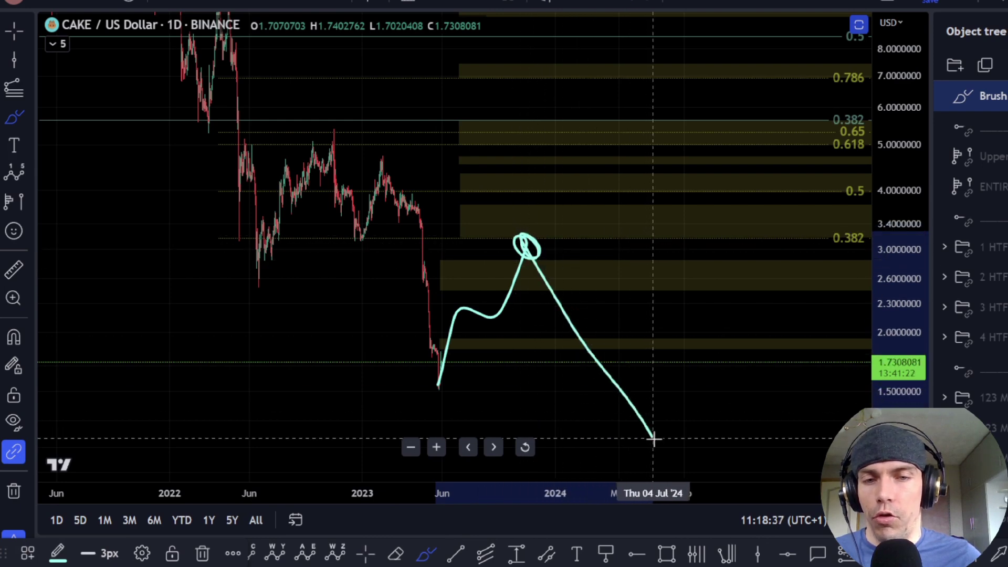
pyautogui.hotkey('ctrl', 'z')
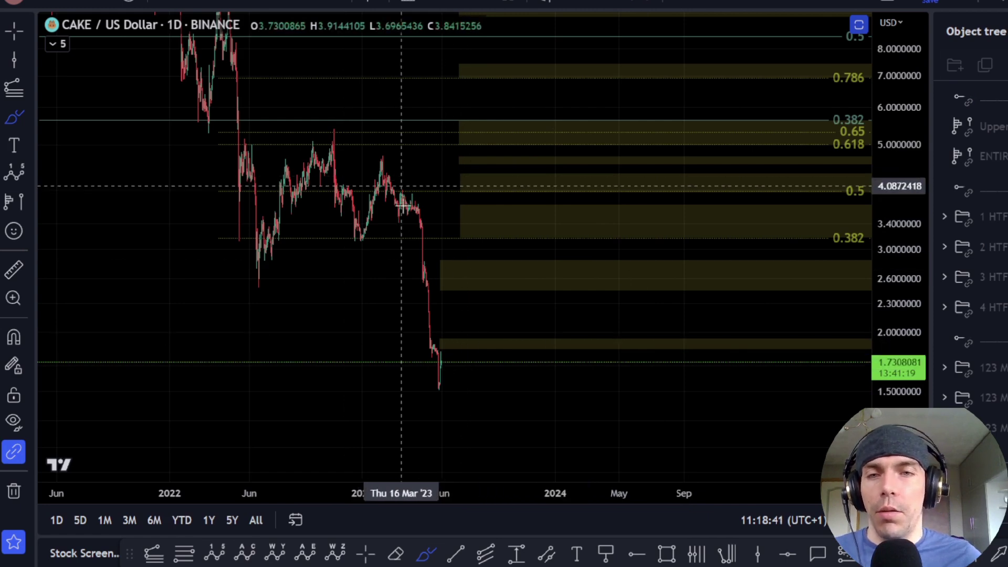
# Mark the February 2023 high with the brush and undo the strokes
pyautogui.moveTo(401, 152)
pyautogui.mouseDown()
pyautogui.moveTo(404, 172)
pyautogui.moveTo(394, 154)
pyautogui.mouseUp()
pyautogui.hotkey('ctrl', 'z')
pyautogui.hotkey('ctrl', 'z')
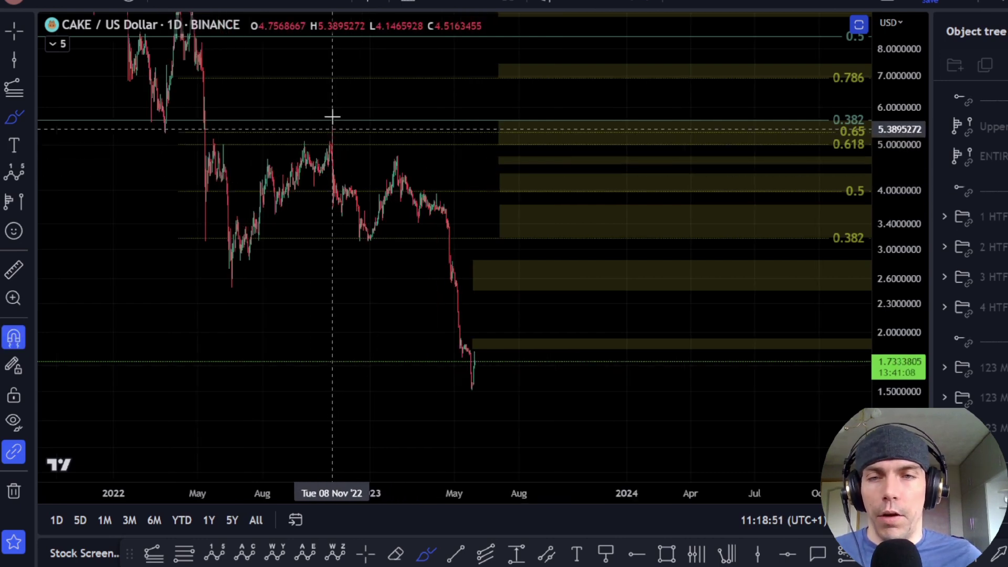
# Examine the yellow band between the 0.5 and 0.618 retracement levels in relation to the recent price action
pyautogui.scroll(-4, 445, 120)
pyautogui.press('Escape')
pyautogui.moveTo(494, 92); pyautogui.dragTo(431, 250)
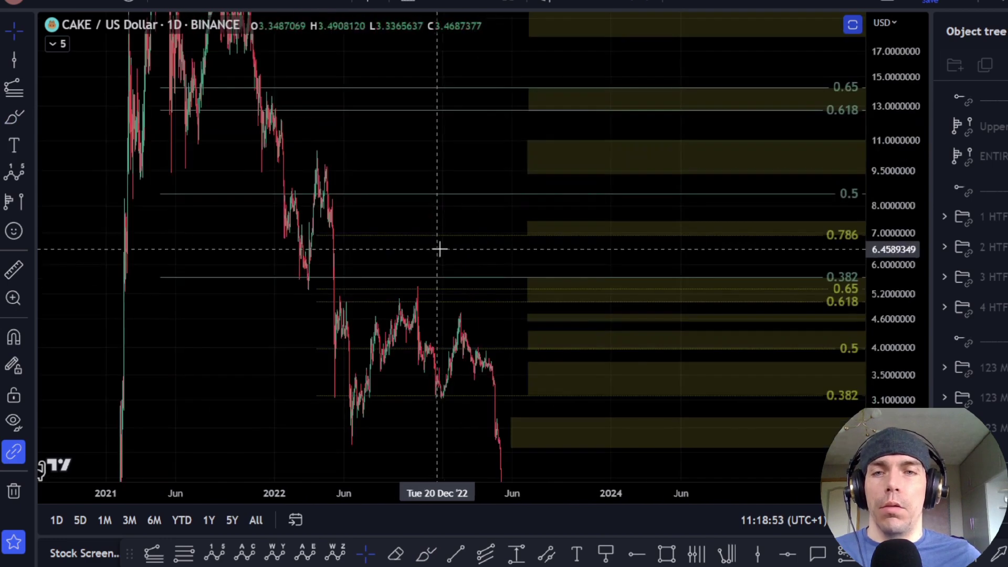
pyautogui.click(572, 158)
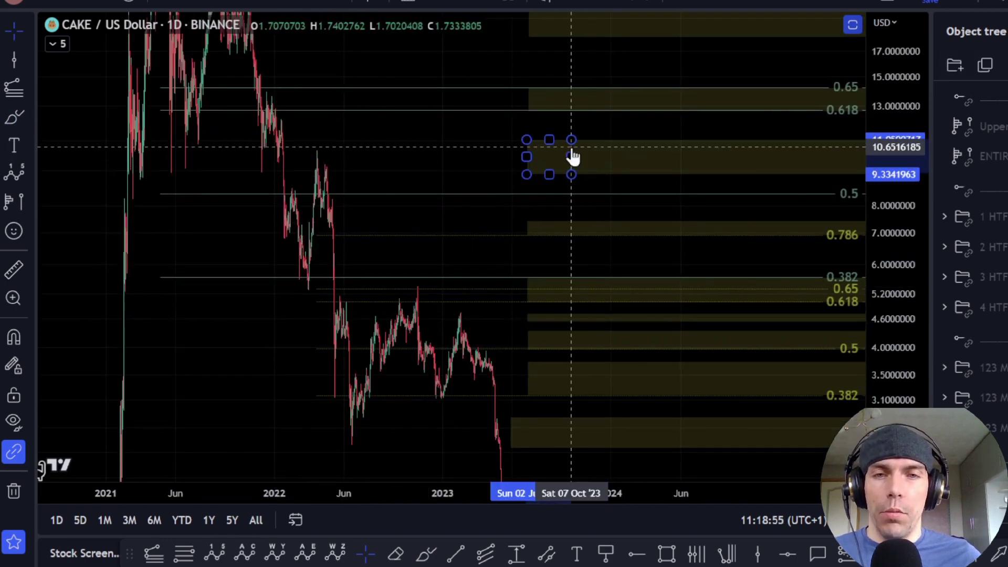
pyautogui.moveTo(498, 186); pyautogui.dragTo(427, 12)
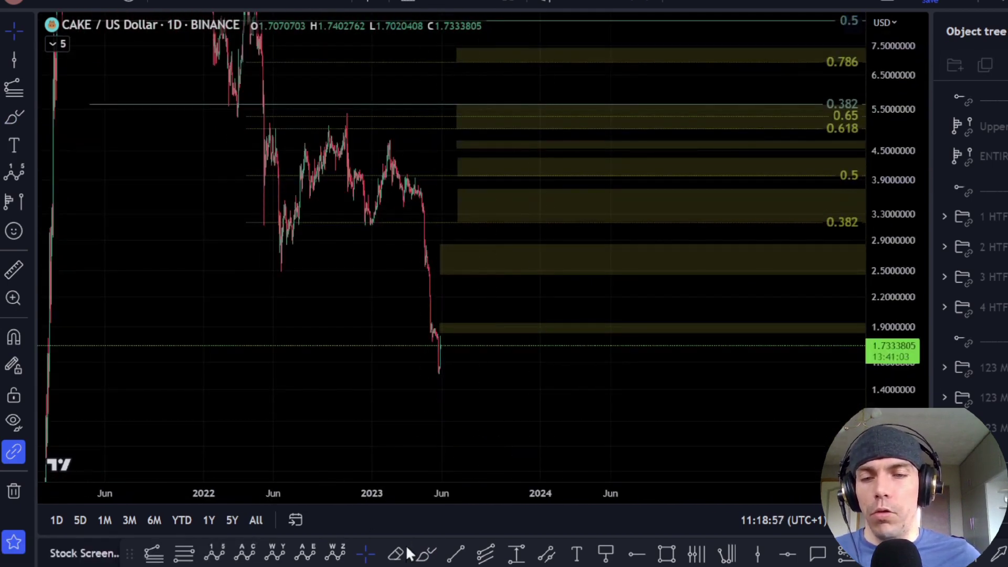
# Sketch a brush path from the February 2023 high through the May low, up to 0.382 and stepping down into late 2024, and delete it
pyautogui.click(427, 556)
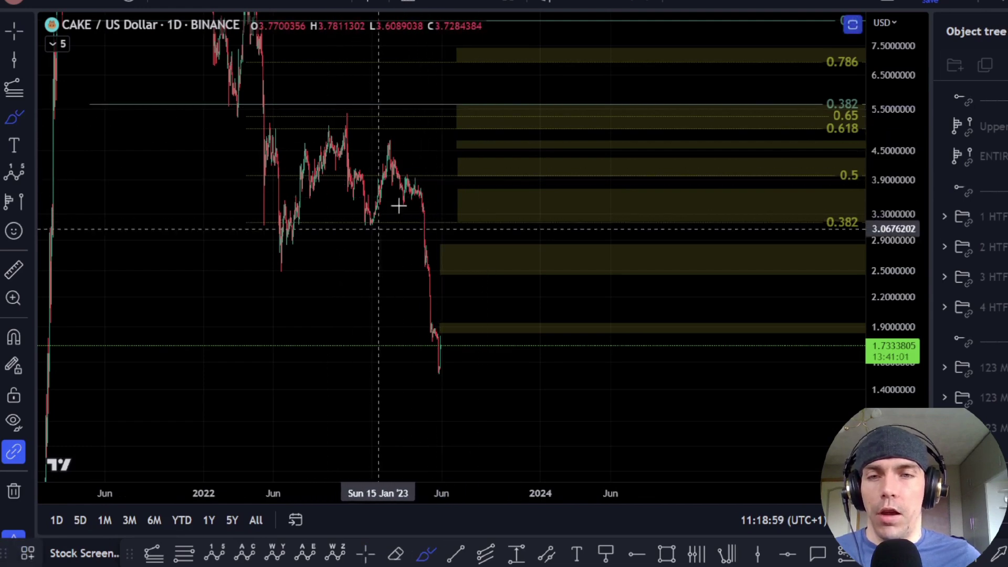
pyautogui.moveTo(389, 137)
pyautogui.mouseDown()
pyautogui.moveTo(447, 351)
pyautogui.moveTo(476, 302)
pyautogui.mouseUp()
pyautogui.moveTo(505, 221); pyautogui.dragTo(540, 379)
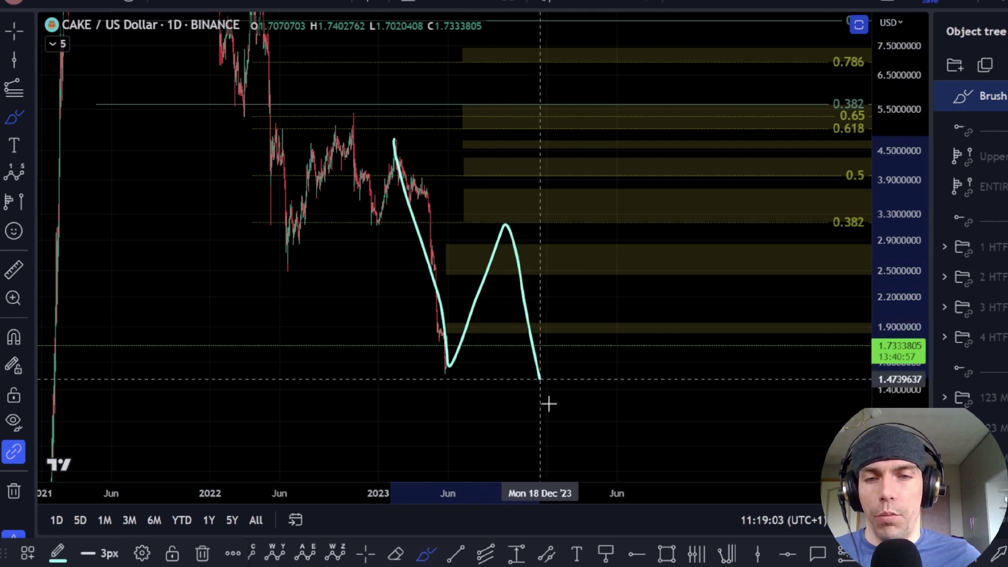
pyautogui.moveTo(571, 462); pyautogui.dragTo(694, 480)
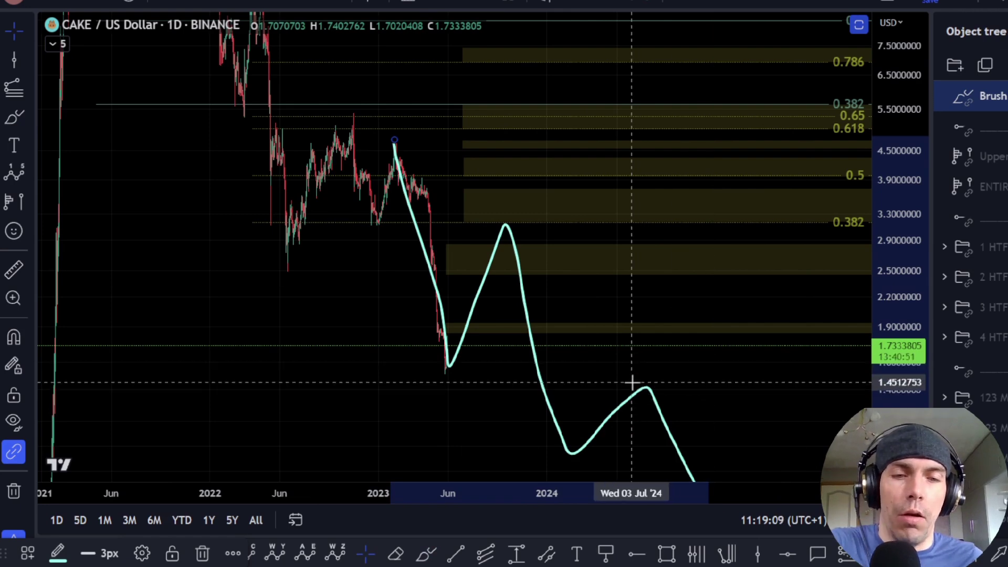
pyautogui.press('Delete')
# Examine the whole decline since 2021 against the Fibonacci levels and yellow price bands
pyautogui.moveTo(616, 392)
pyautogui.mouseDown()
pyautogui.moveTo(709, 306)
pyautogui.moveTo(695, 305)
pyautogui.moveTo(681, 272)
pyautogui.mouseUp()
pyautogui.moveTo(884, 272); pyautogui.dragTo(884, 424)
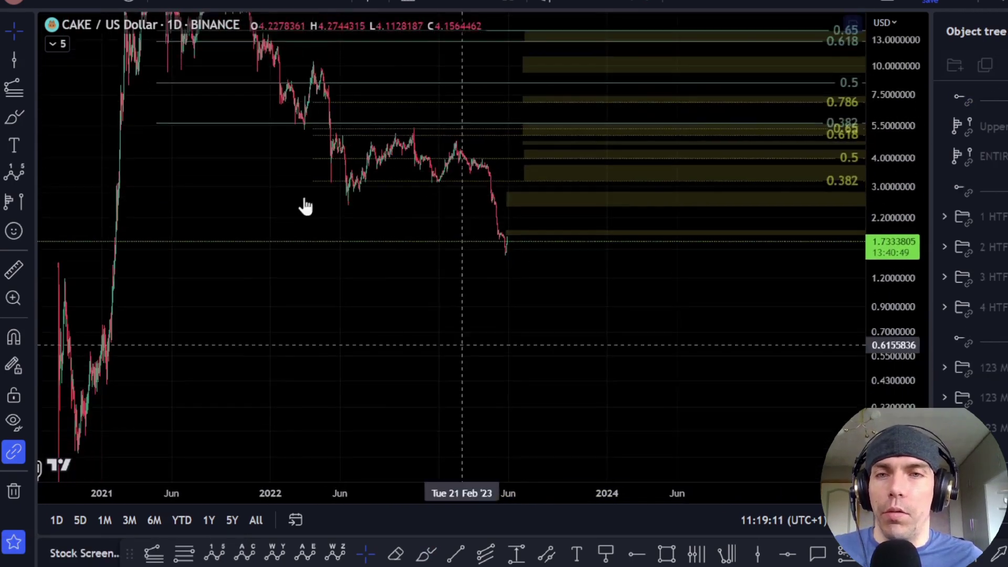
pyautogui.scroll(-1, 480, 276)
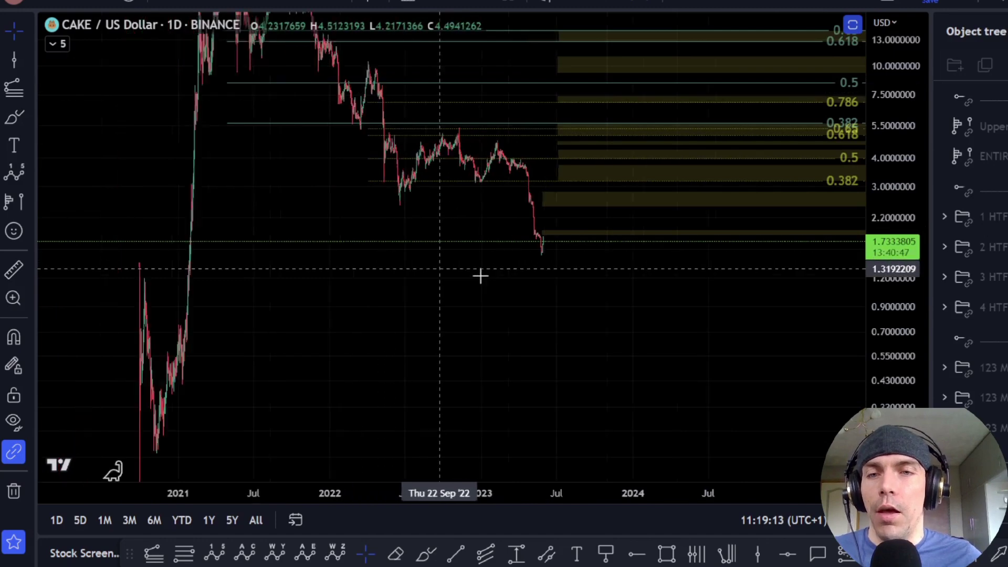
pyautogui.scroll(-1, 481, 275)
pyautogui.moveTo(565, 366); pyautogui.dragTo(565, 408)
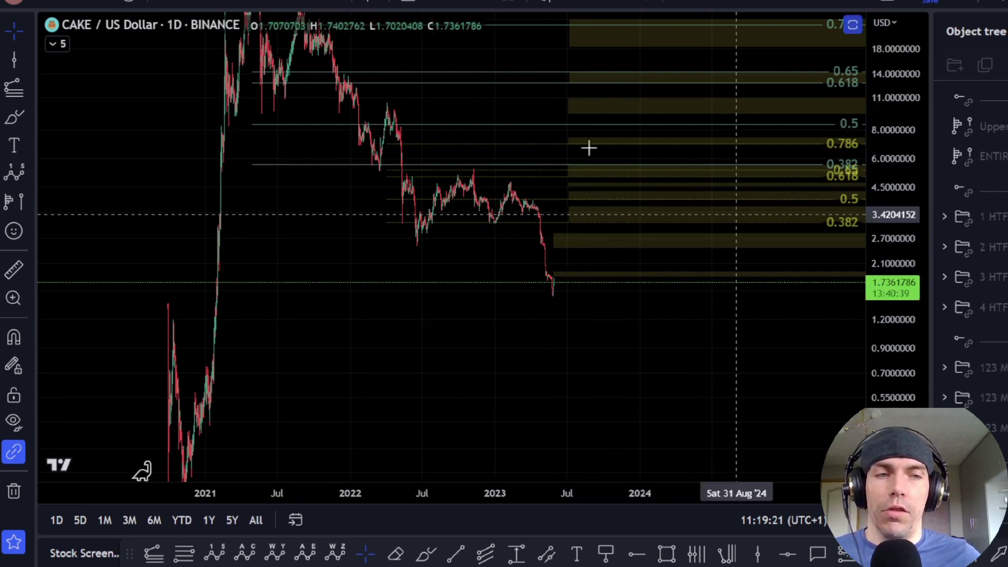
pyautogui.moveTo(695, 310); pyautogui.dragTo(663, 341)
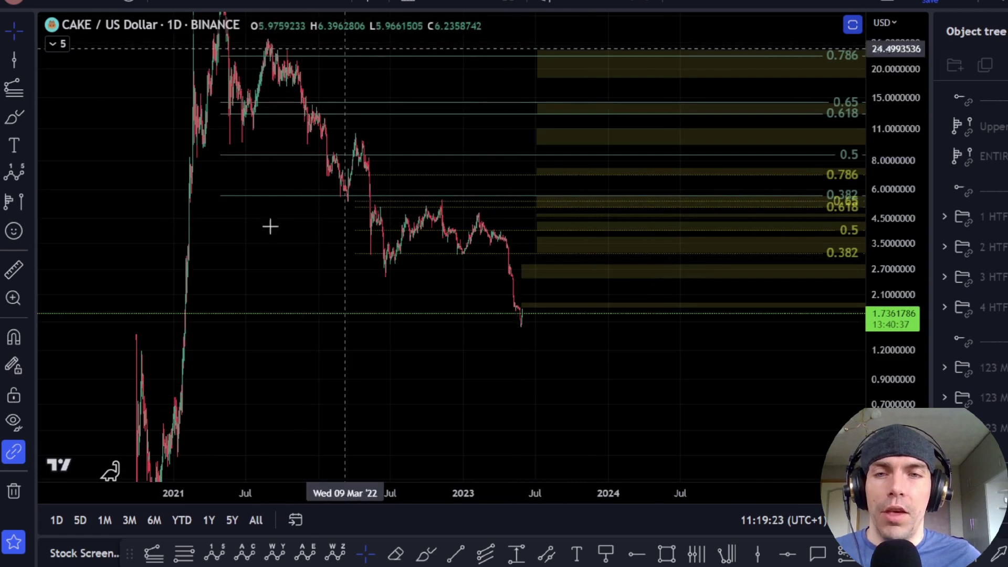
pyautogui.moveTo(764, 371); pyautogui.dragTo(661, 419)
pyautogui.moveTo(892, 301); pyautogui.dragTo(861, 183)
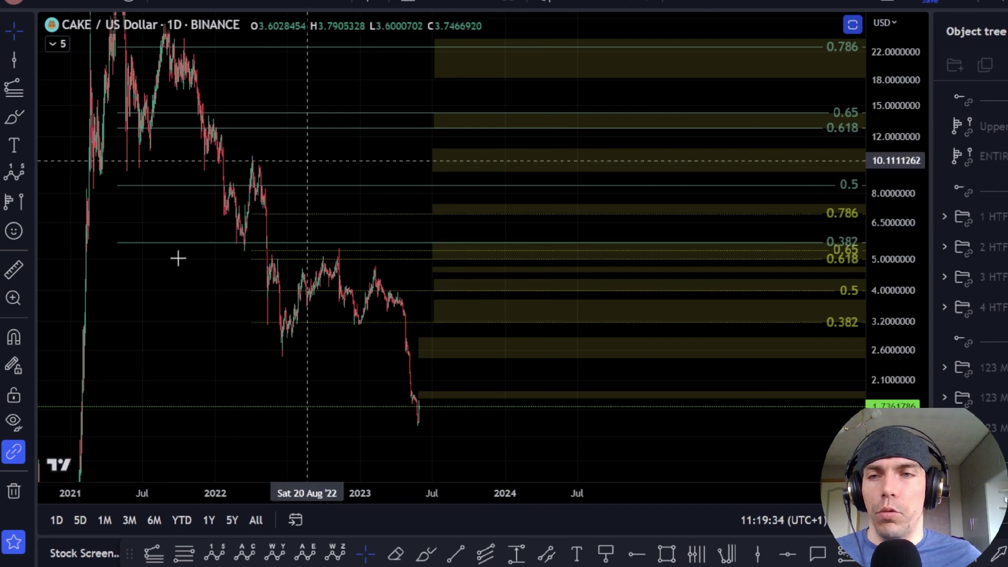
# Circle the April 2022 high around the 0.5 retracement level with the brush, and undo it
pyautogui.click(423, 556)
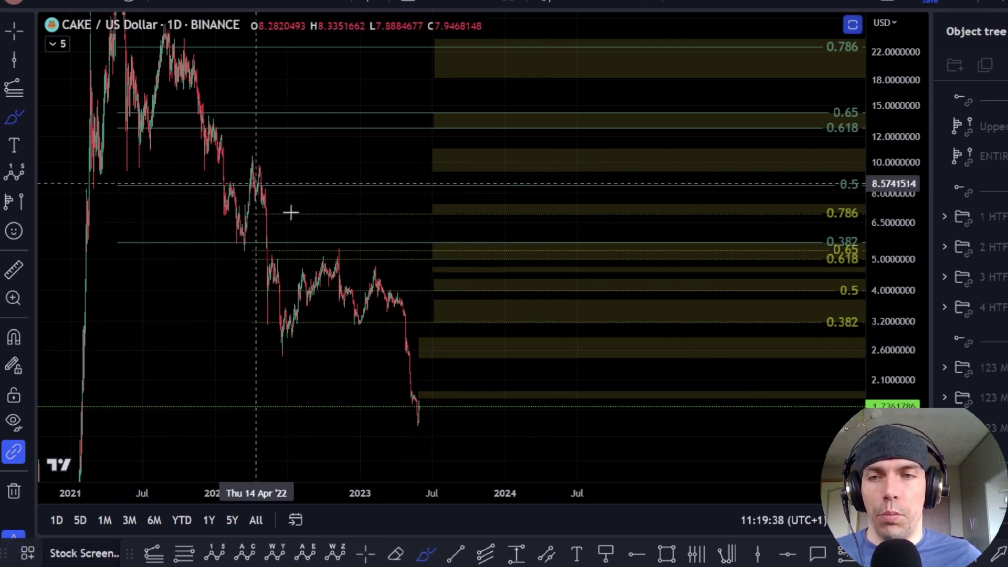
pyautogui.moveTo(278, 153)
pyautogui.mouseDown()
pyautogui.moveTo(225, 168)
pyautogui.moveTo(279, 151)
pyautogui.mouseUp()
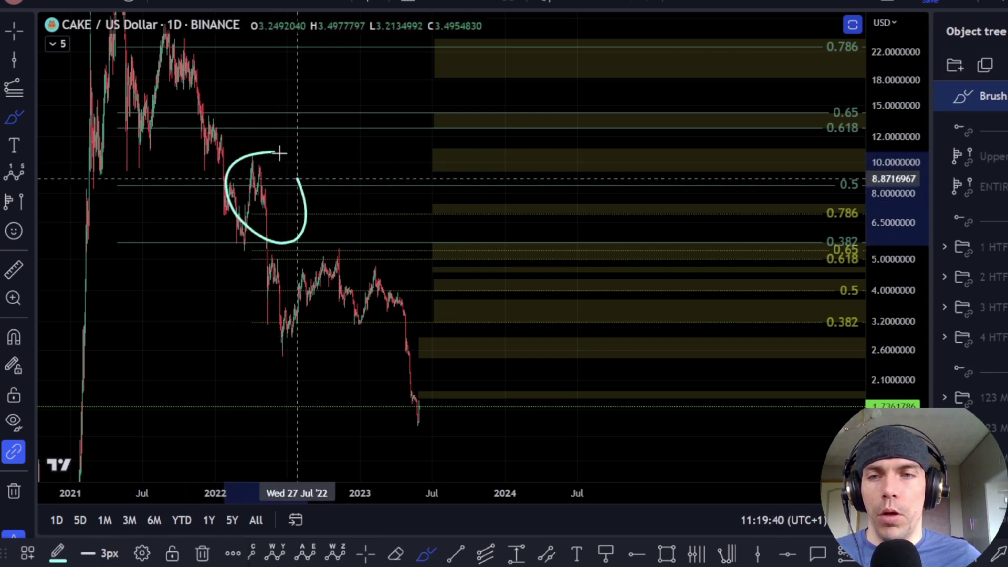
pyautogui.hotkey('ctrl', 'z')
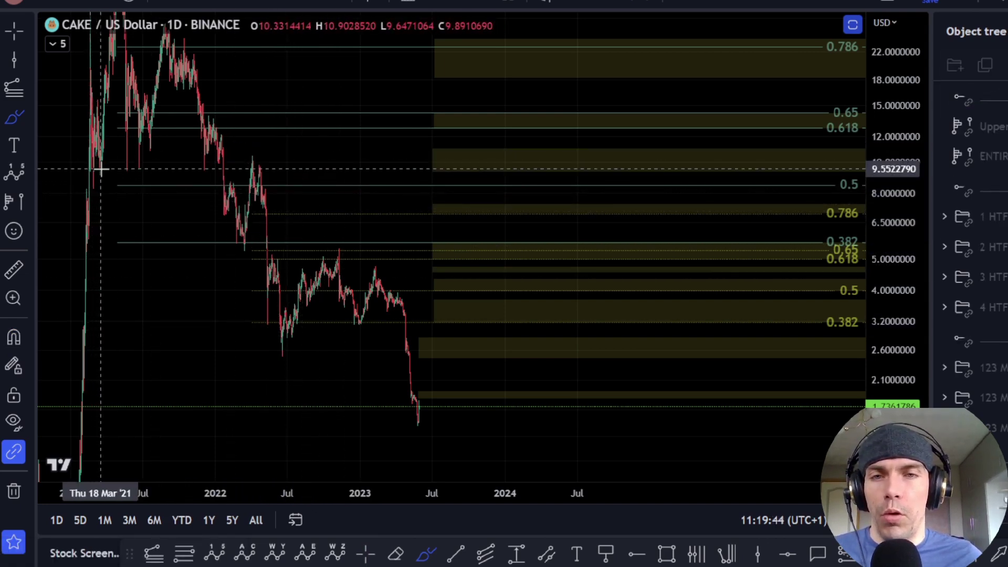
# Read the text note in the settings of the yellow band just above the 0.5 retracement level, and close them unchanged
pyautogui.press('Escape')
pyautogui.click(436, 157)
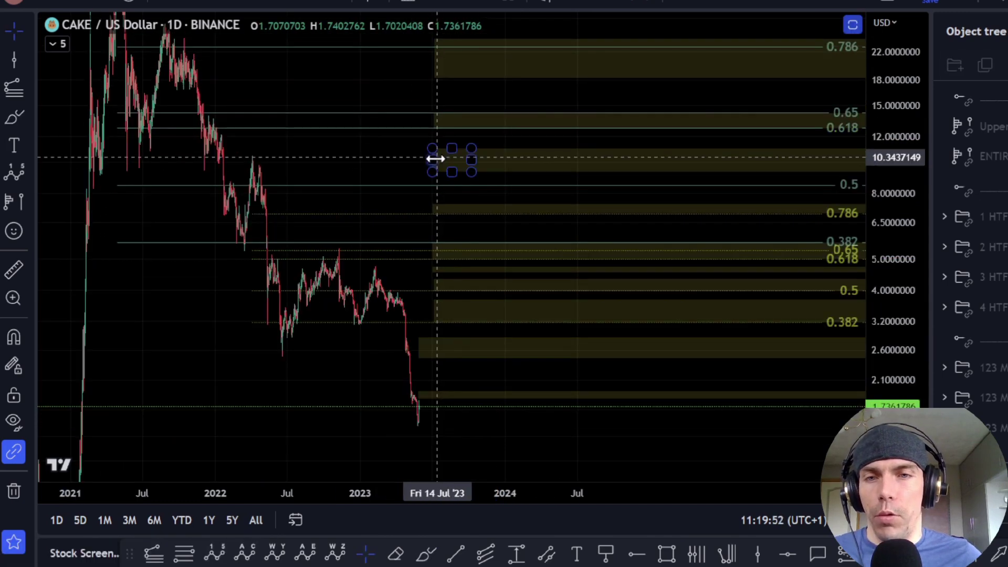
pyautogui.doubleClick(436, 158)
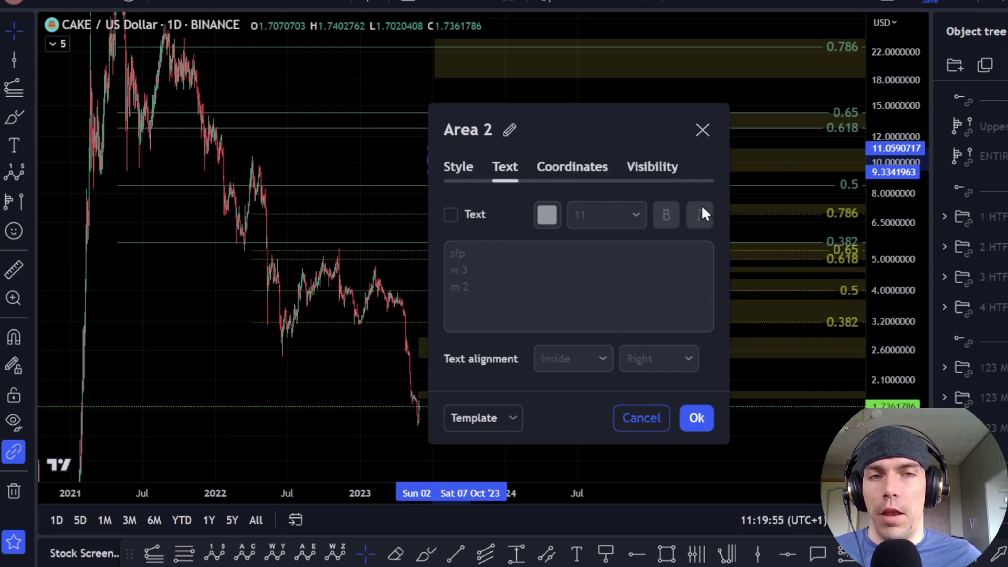
pyautogui.click(703, 130)
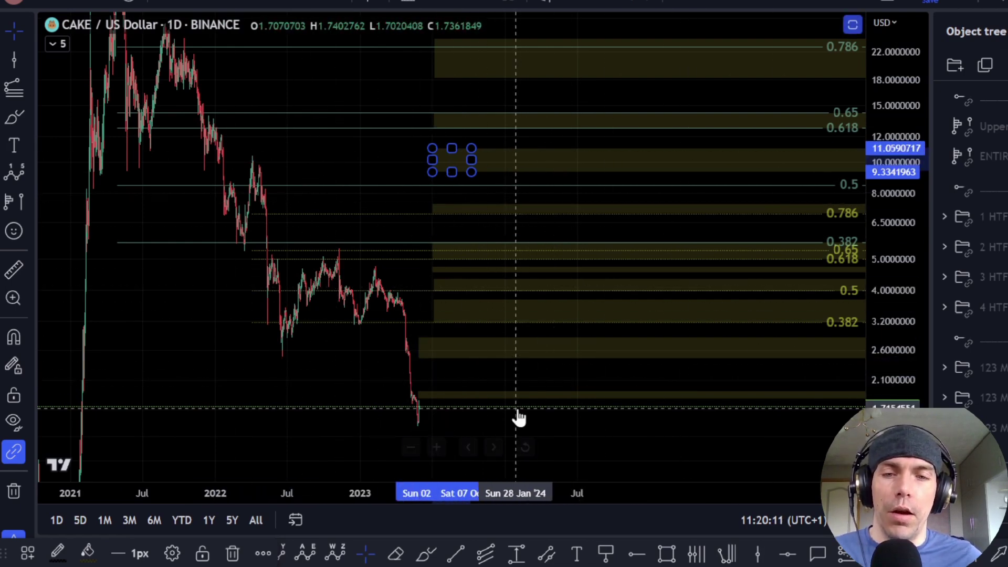
# Expand the chart's indicator list and show the hidden Ichimoku indicator
pyautogui.moveTo(549, 425); pyautogui.dragTo(591, 315)
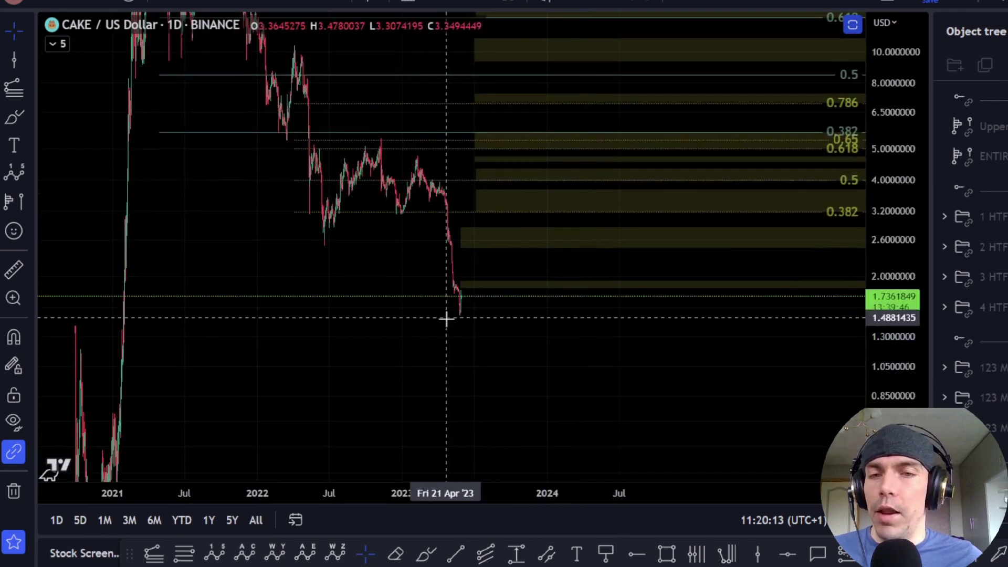
pyautogui.click(55, 44)
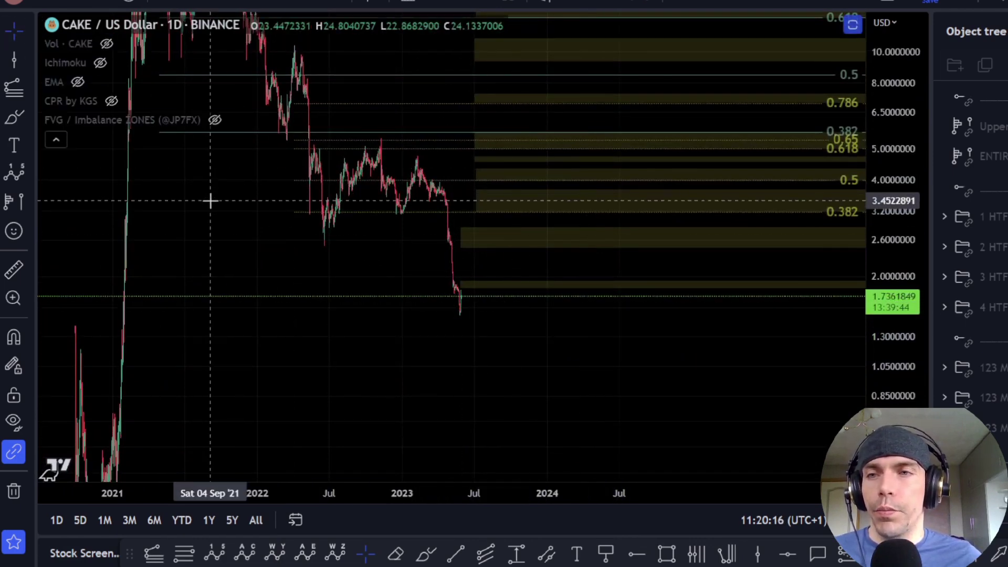
pyautogui.click(105, 67)
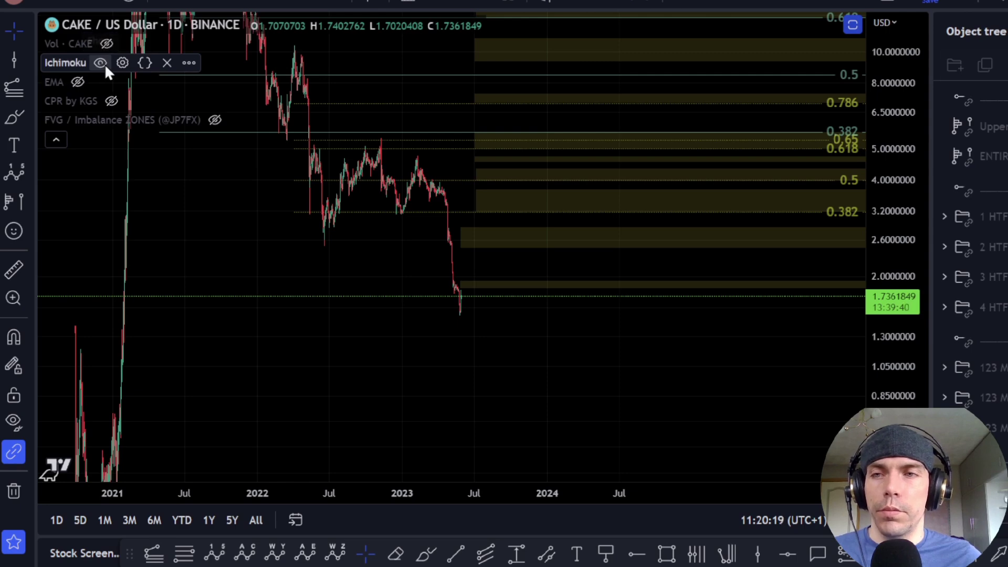
# Examine the Ichimoku cloud and lines around the late May 2023 candles against the nearby yellow bands
pyautogui.scroll(5, 520, 373)
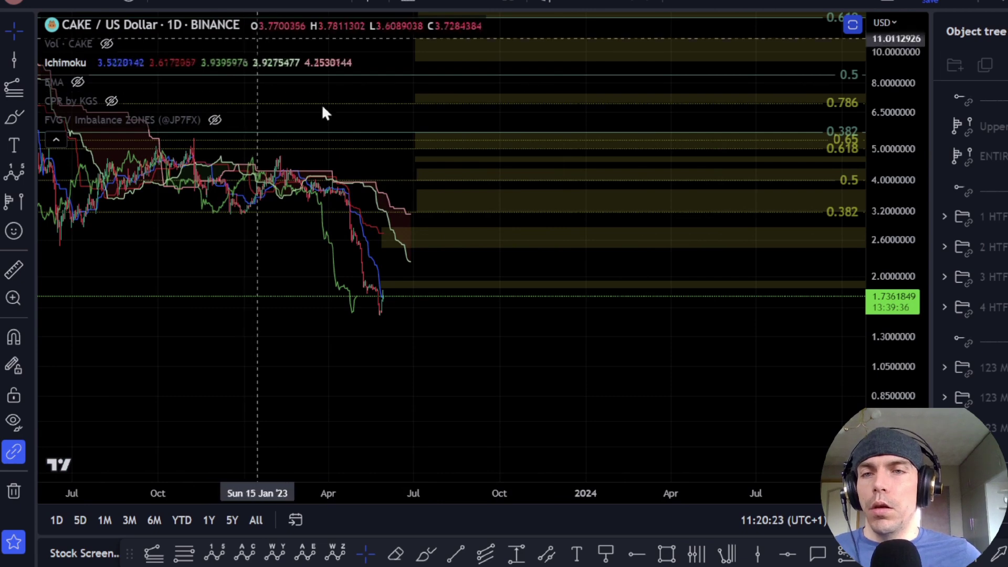
pyautogui.scroll(4, 387, 364)
pyautogui.moveTo(934, 355); pyautogui.dragTo(920, 197)
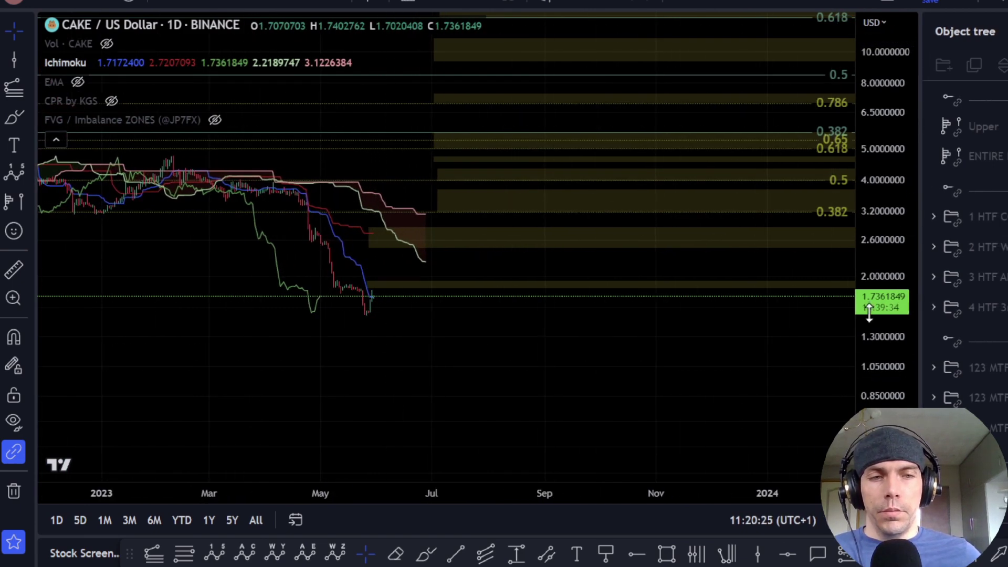
pyautogui.moveTo(870, 313); pyautogui.dragTo(869, 215)
pyautogui.moveTo(419, 399); pyautogui.dragTo(599, 405)
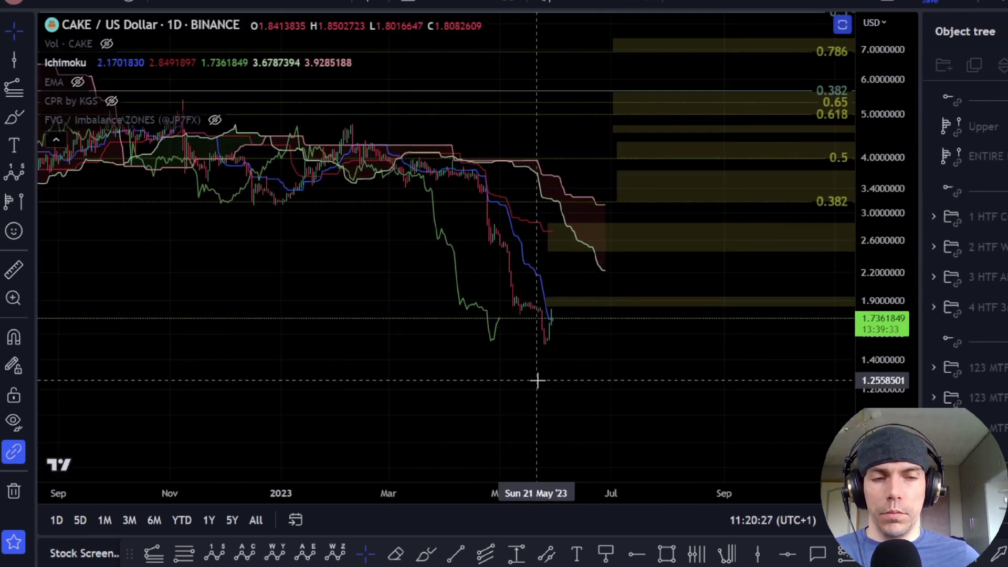
pyautogui.scroll(4, 578, 369)
pyautogui.moveTo(634, 359); pyautogui.dragTo(551, 393)
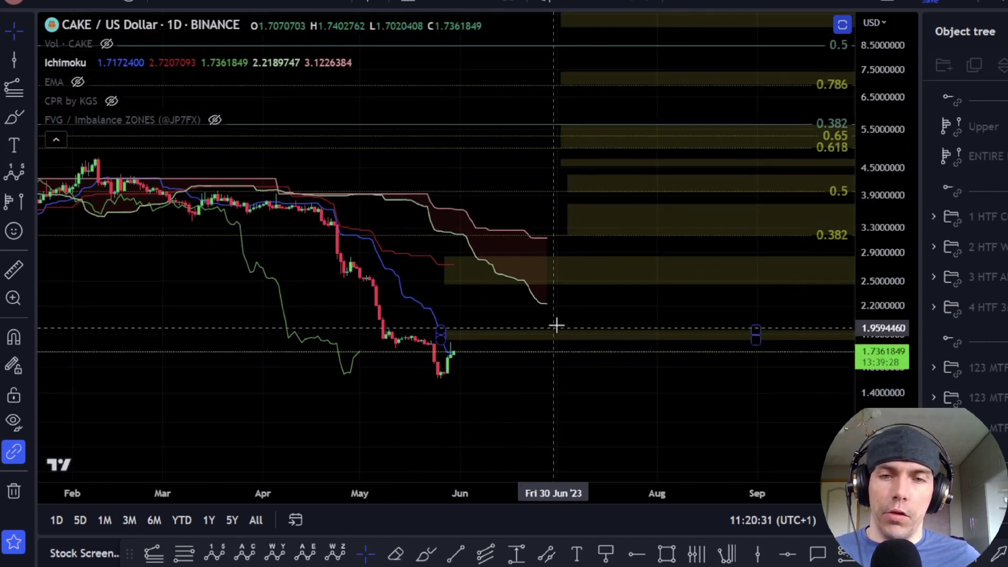
pyautogui.moveTo(499, 378); pyautogui.dragTo(493, 303)
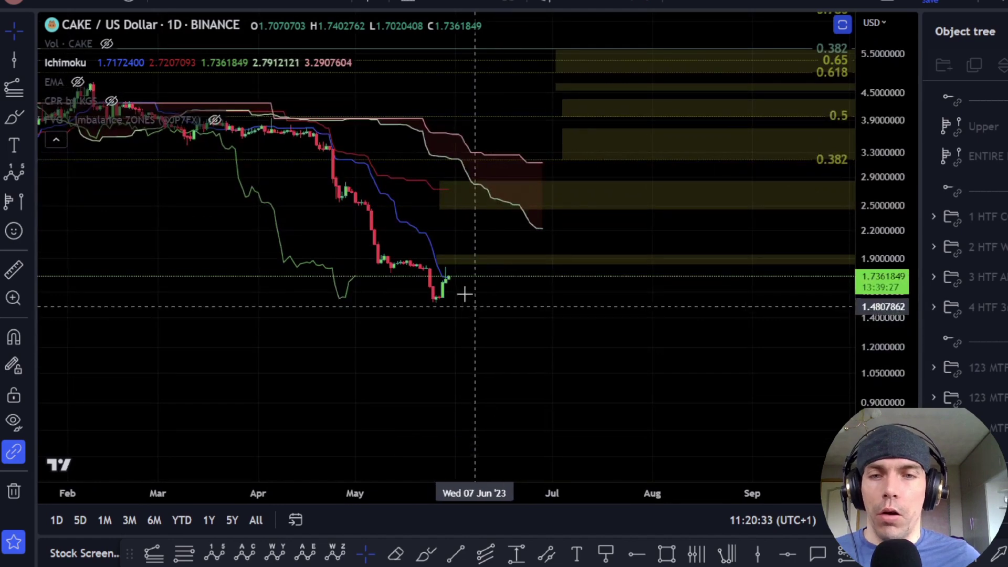
pyautogui.scroll(3, 457, 287)
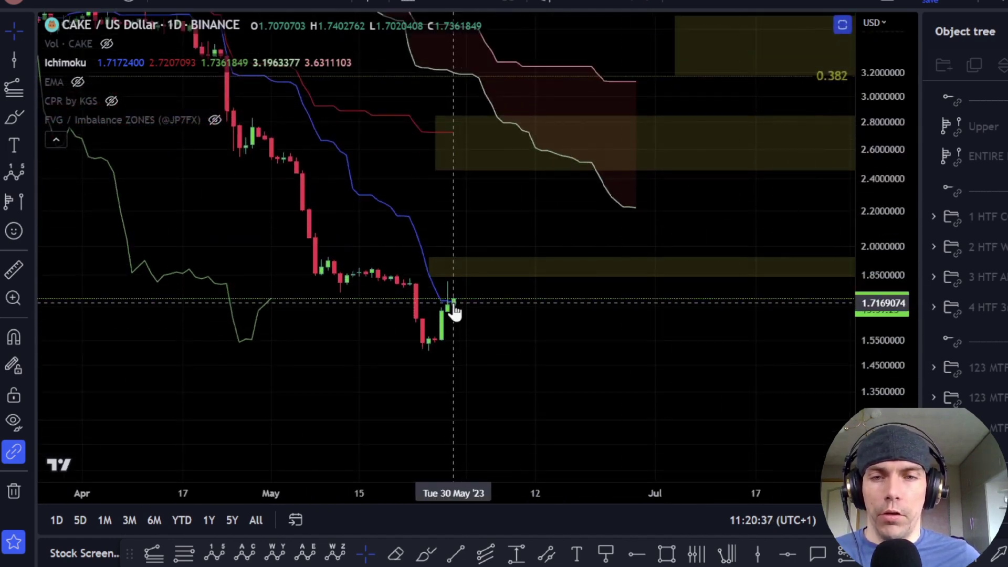
pyautogui.moveTo(566, 218); pyautogui.dragTo(521, 272)
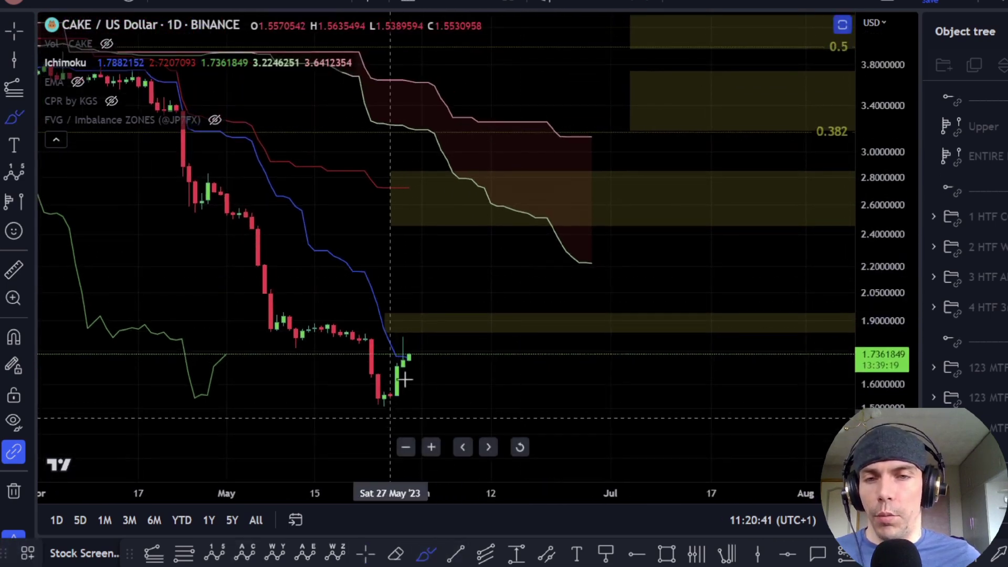
# Mark the Ichimoku cloud area above the late May 2023 candles with a brush stroke, undo it and leave the Brush tool
pyautogui.moveTo(552, 158)
pyautogui.mouseDown()
pyautogui.moveTo(558, 227)
pyautogui.moveTo(450, 207)
pyautogui.mouseUp()
pyautogui.hotkey('ctrl', 'z')
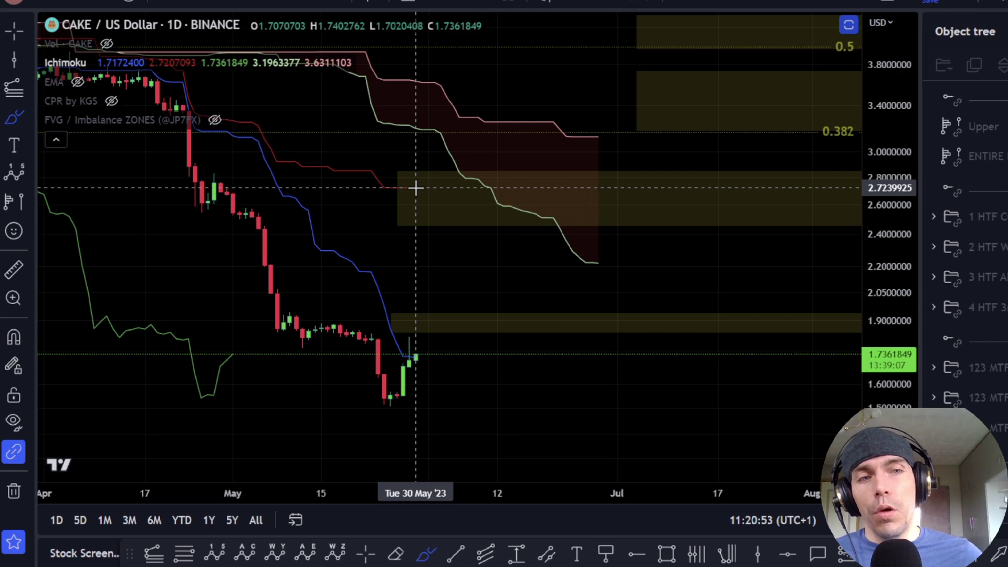
pyautogui.press('Escape')
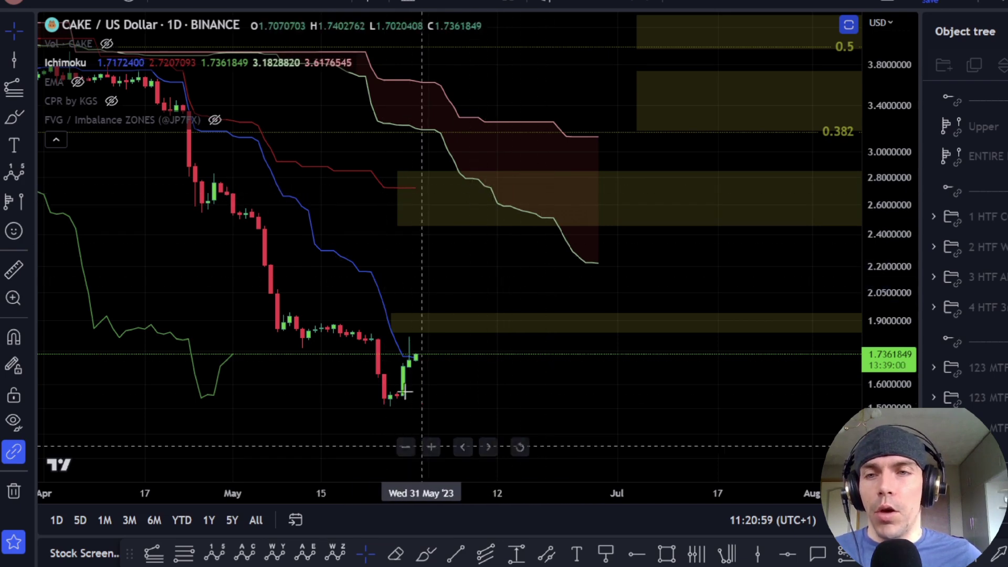
# Sketch a price path starting at the late May 2023 low with the Brush tool and undo it
pyautogui.click(426, 554)
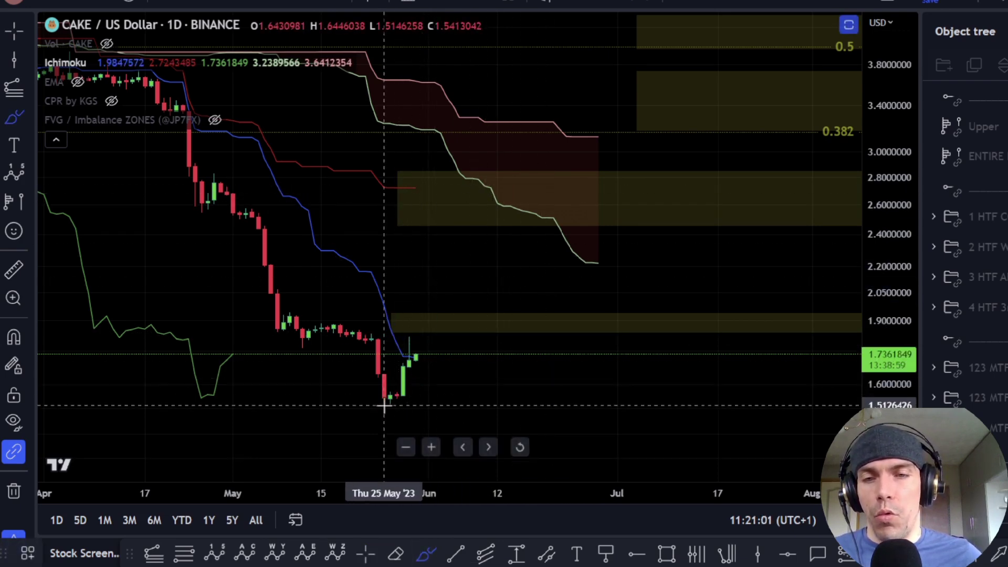
pyautogui.moveTo(388, 401)
pyautogui.mouseDown()
pyautogui.moveTo(459, 291)
pyautogui.moveTo(473, 194)
pyautogui.moveTo(661, 481)
pyautogui.mouseUp()
pyautogui.hotkey('ctrl', 'z')
pyautogui.hotkey('ctrl', 'z')
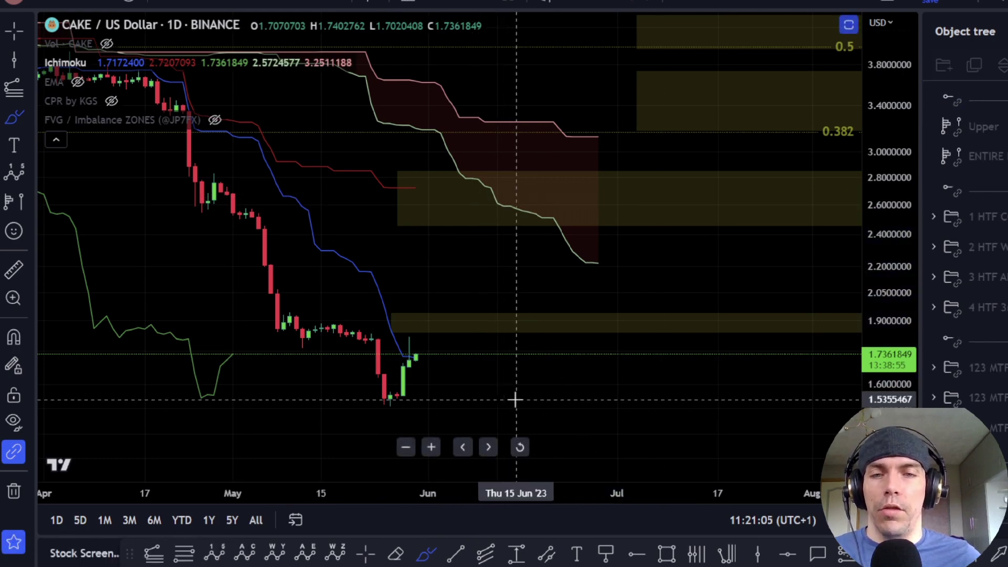
# Switch the chart to the weekly timeframe and fit the candles, Fibonacci levels and Ichimoku cloud from 2021 into 2025 in view
pyautogui.moveTo(549, 387); pyautogui.dragTo(531, 356)
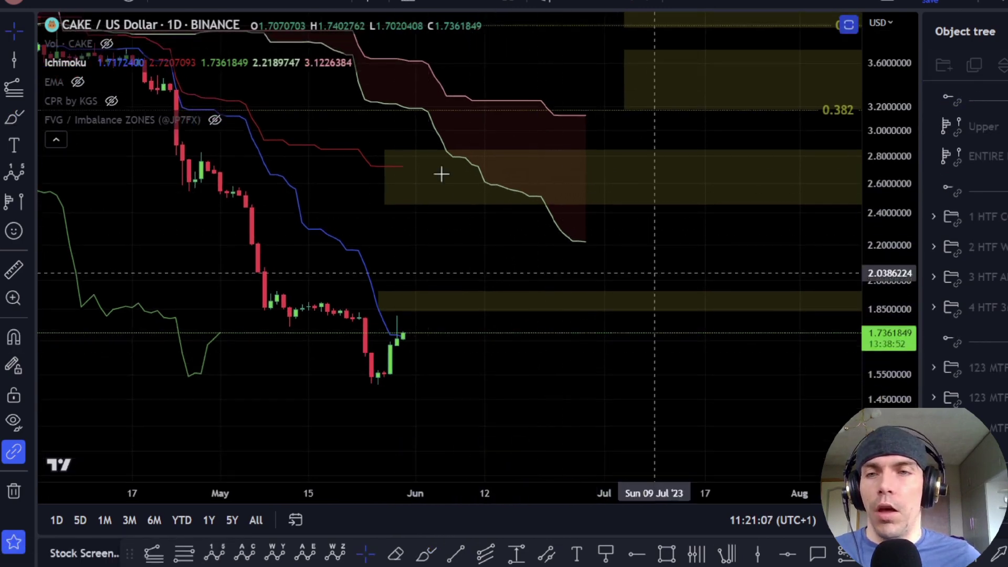
pyautogui.click(318, 4)
pyautogui.scroll(2, 409, 270)
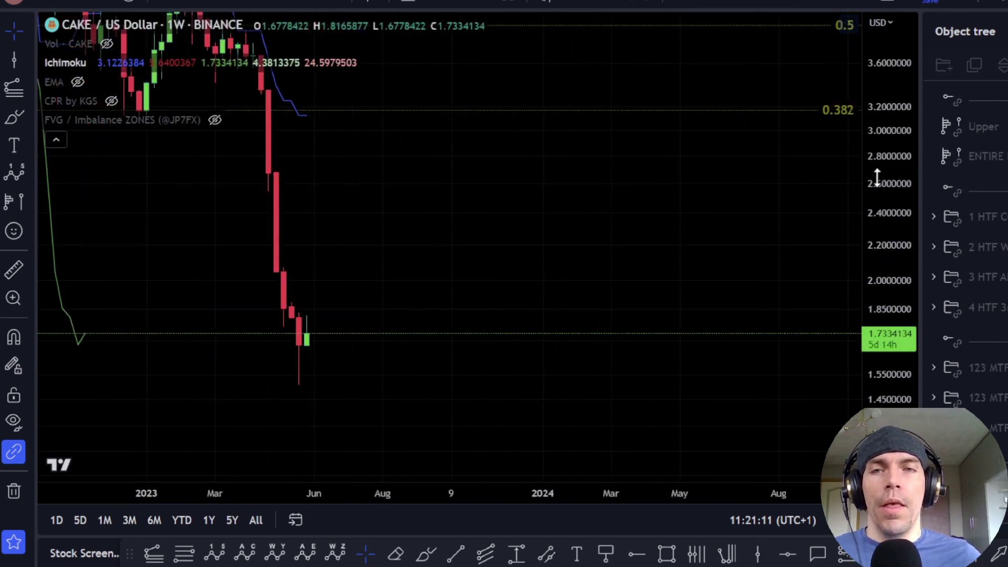
pyautogui.moveTo(877, 177); pyautogui.dragTo(877, 375)
pyautogui.scroll(-5, 522, 179)
pyautogui.moveTo(560, 194); pyautogui.dragTo(527, 288)
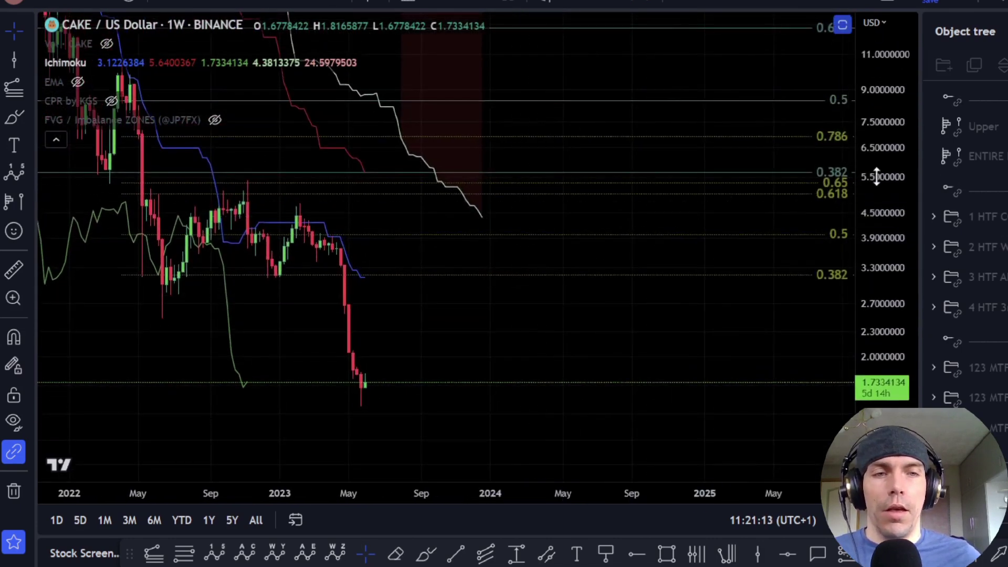
pyautogui.moveTo(905, 175); pyautogui.dragTo(895, 298)
pyautogui.moveTo(467, 129); pyautogui.dragTo(477, 186)
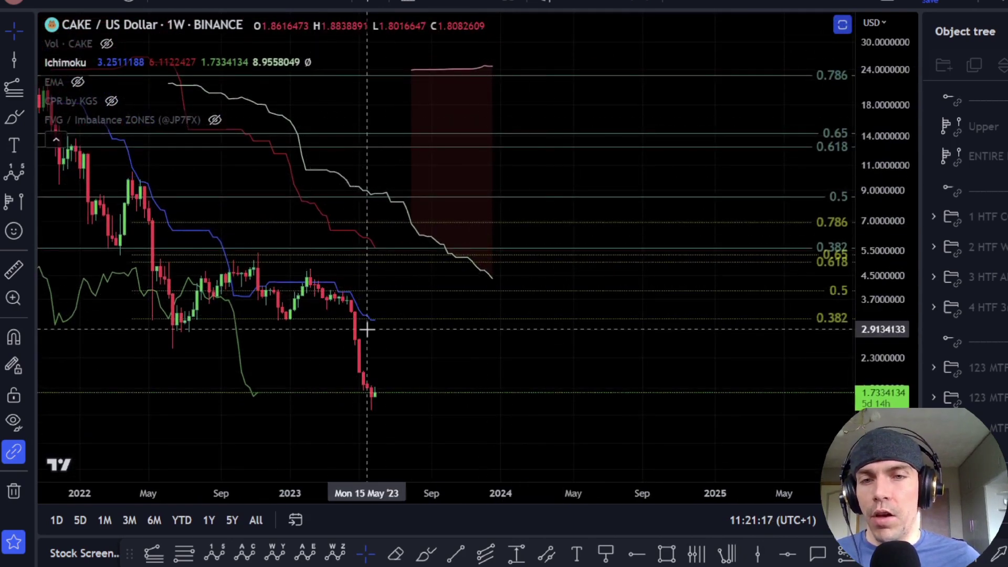
pyautogui.scroll(-1, 414, 398)
pyautogui.moveTo(492, 420); pyautogui.dragTo(501, 400)
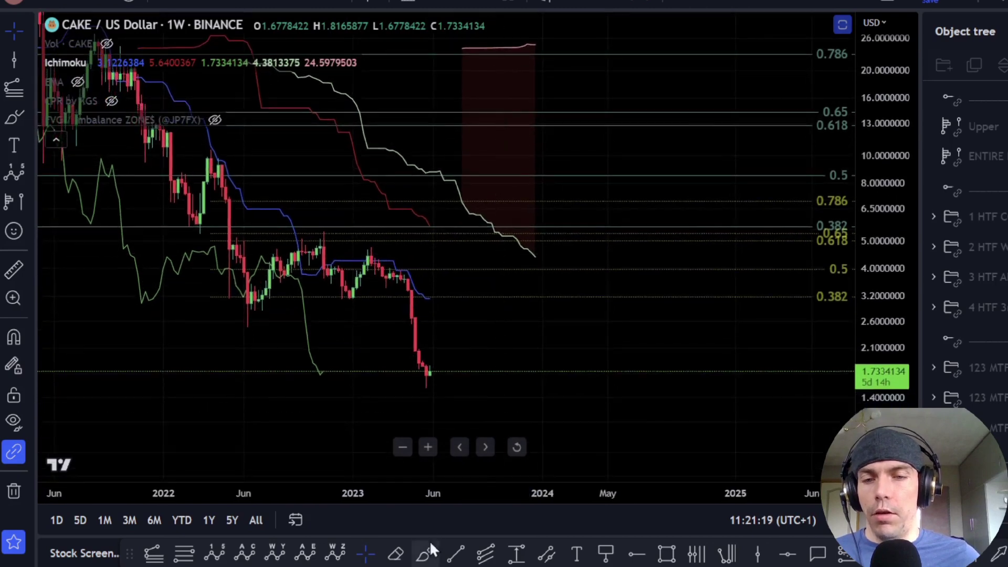
# Brush a rising price path from the 2023 low to the lower edge of the weekly Ichimoku cloud, and undo it
pyautogui.click(426, 551)
pyautogui.moveTo(426, 382); pyautogui.dragTo(470, 269)
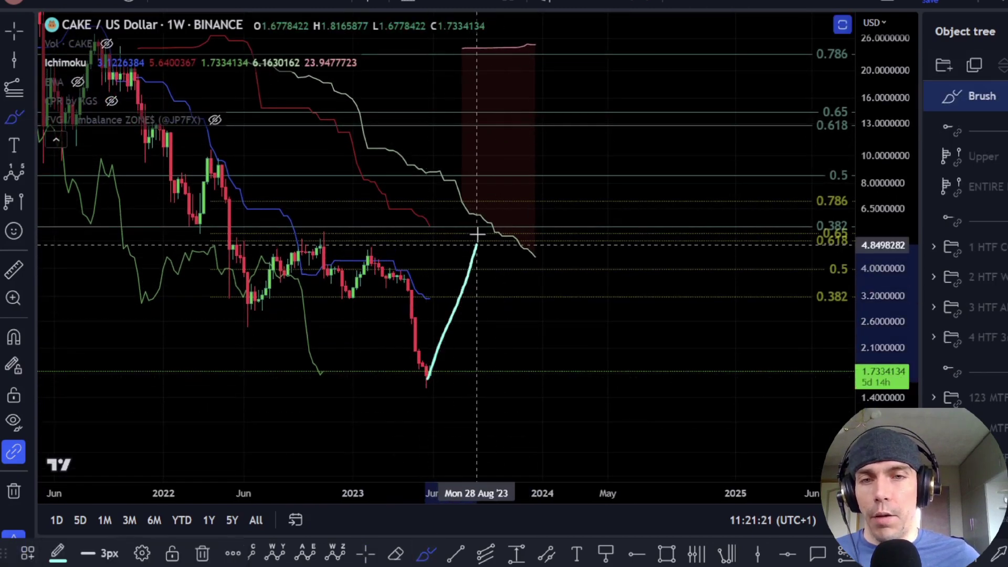
pyautogui.moveTo(479, 210); pyautogui.dragTo(505, 222)
pyautogui.hotkey('ctrl', 'z')
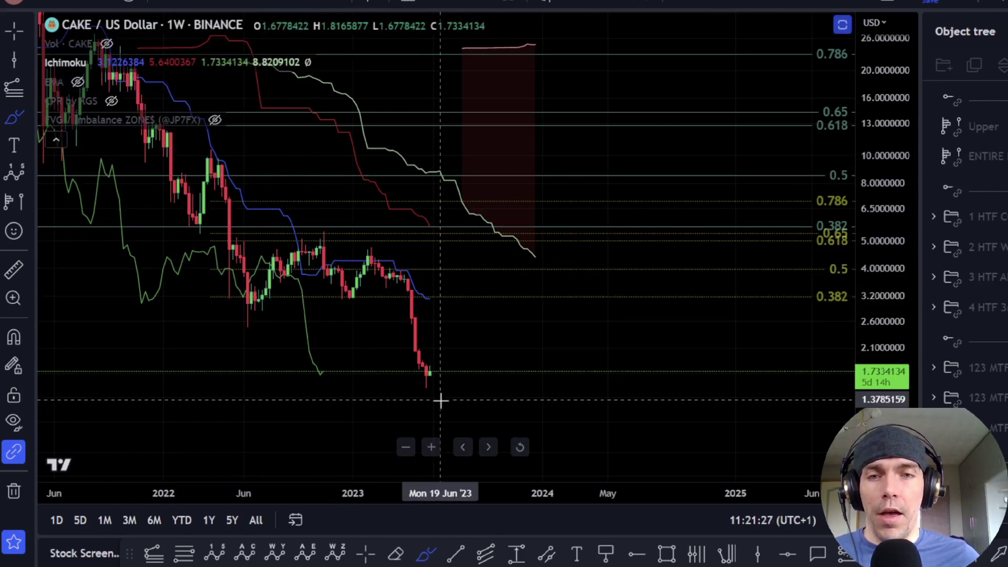
# Sketch two alternative paths from the 2023 low to the cloud, one pausing at the yellow 0.382 level, one falling back from it, undoing each
pyautogui.moveTo(427, 388)
pyautogui.mouseDown()
pyautogui.moveTo(444, 297)
pyautogui.moveTo(491, 258)
pyautogui.mouseUp()
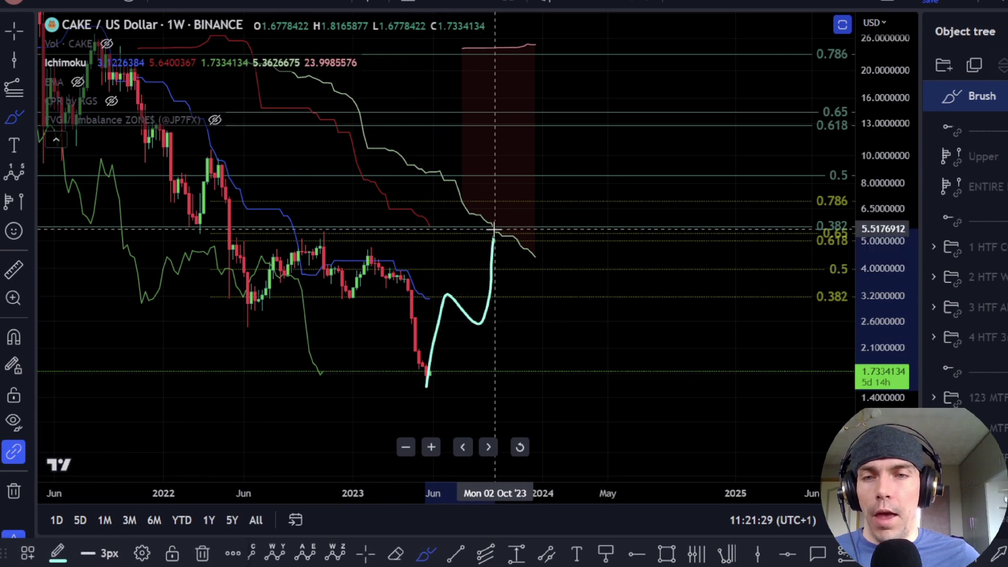
pyautogui.hotkey('ctrl', 'z')
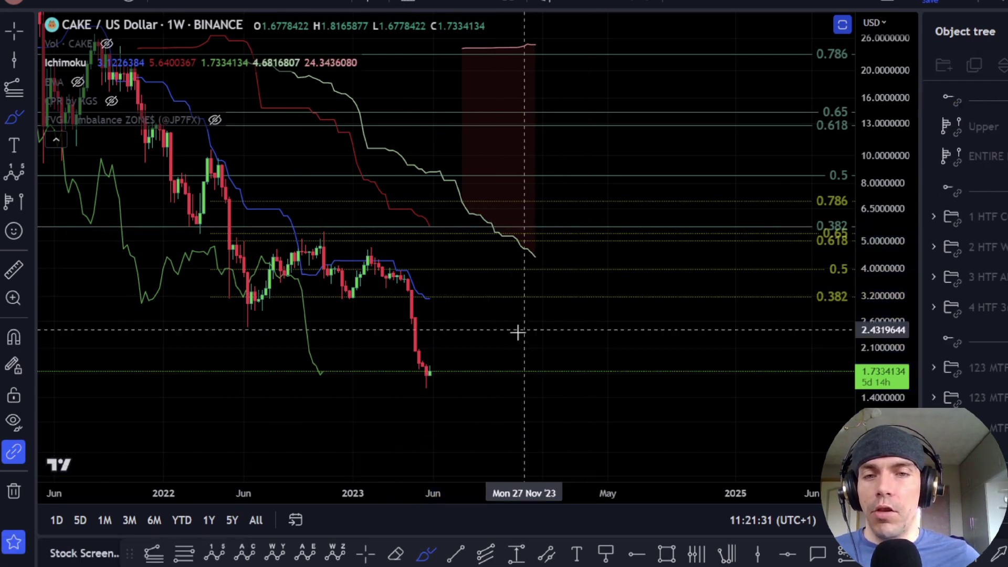
pyautogui.moveTo(429, 377); pyautogui.dragTo(484, 222)
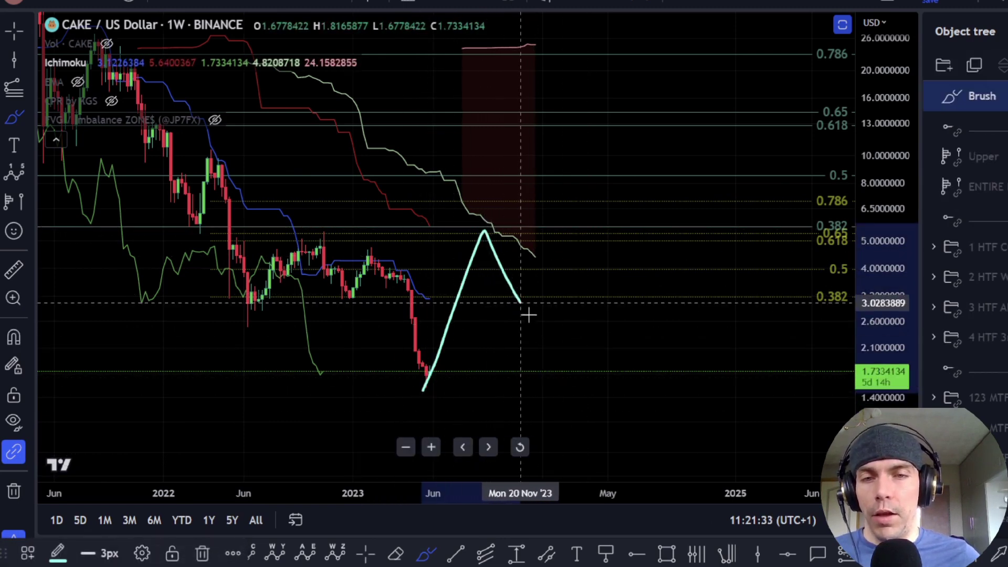
pyautogui.moveTo(554, 260)
pyautogui.mouseDown()
pyautogui.moveTo(581, 173)
pyautogui.moveTo(756, 546)
pyautogui.mouseUp()
pyautogui.hotkey('ctrl', 'z')
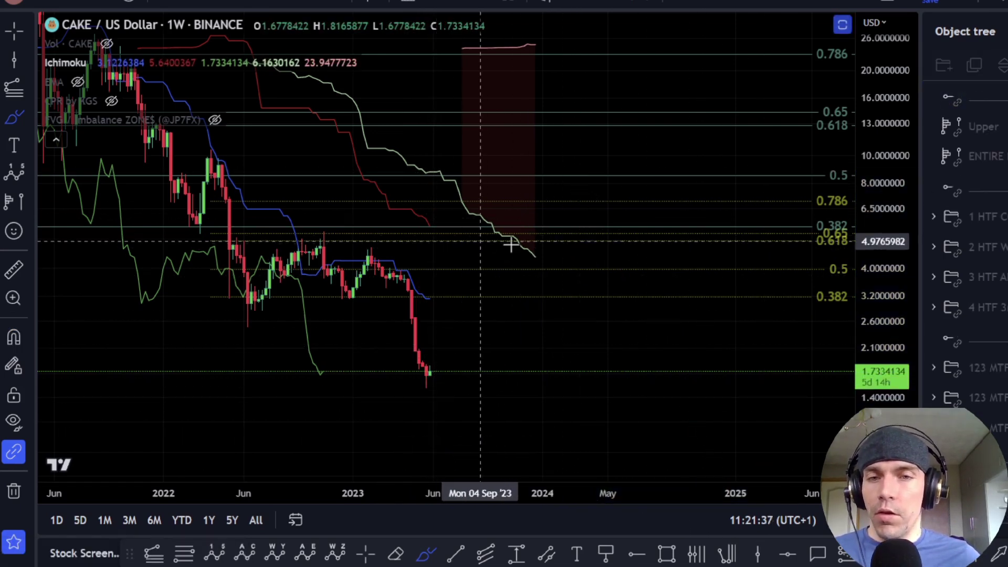
# Circle the cloud's lower edge around the 0.618 and 0.65 levels in late 2023 with the Brush, undoing each mark
pyautogui.moveTo(506, 215); pyautogui.dragTo(539, 230)
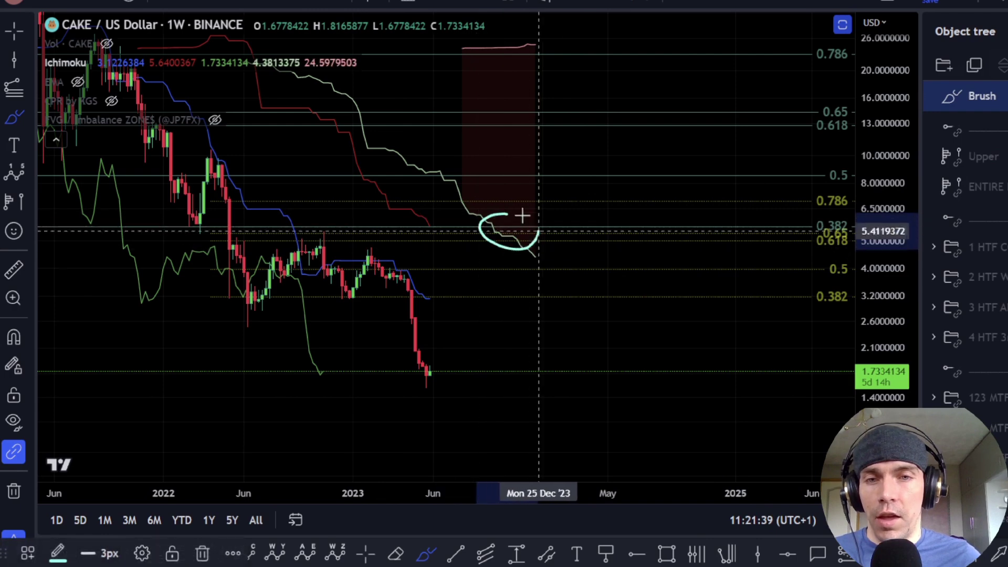
pyautogui.hotkey('ctrl', 'z')
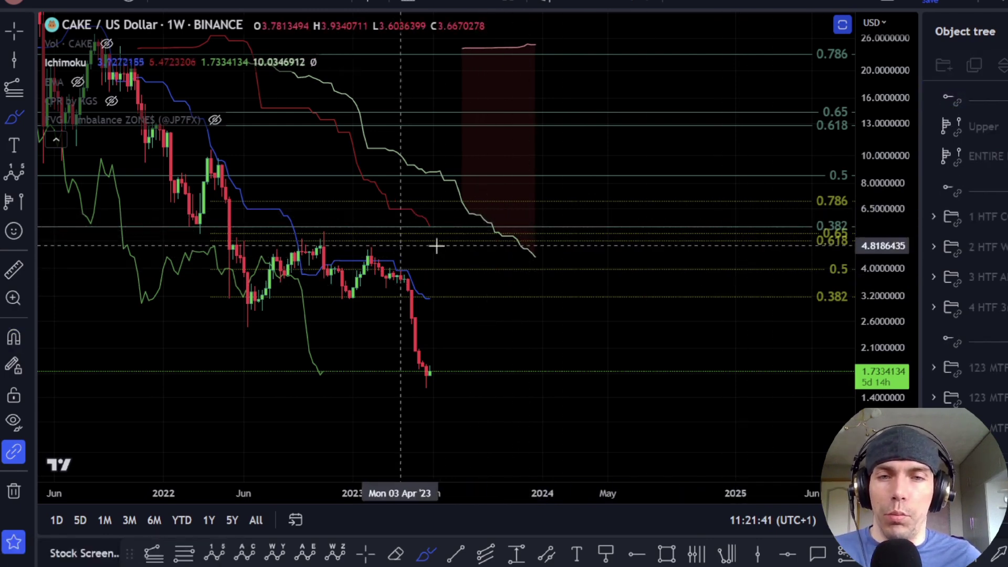
pyautogui.moveTo(491, 238); pyautogui.dragTo(525, 227)
pyautogui.hotkey('ctrl', 'z')
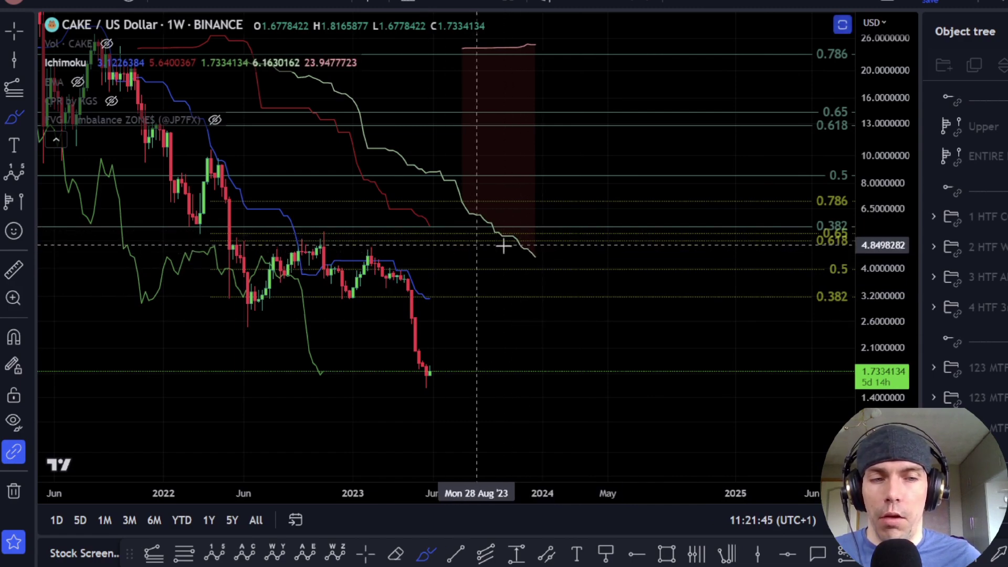
# Hide the Ichimoku indicator on the weekly chart
pyautogui.moveTo(78, 80)
pyautogui.click(101, 63)
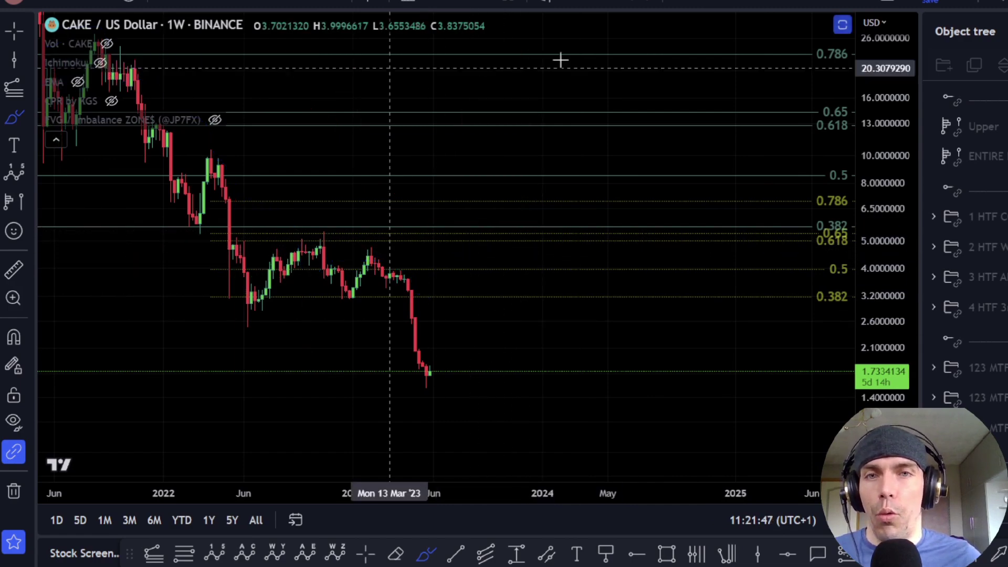